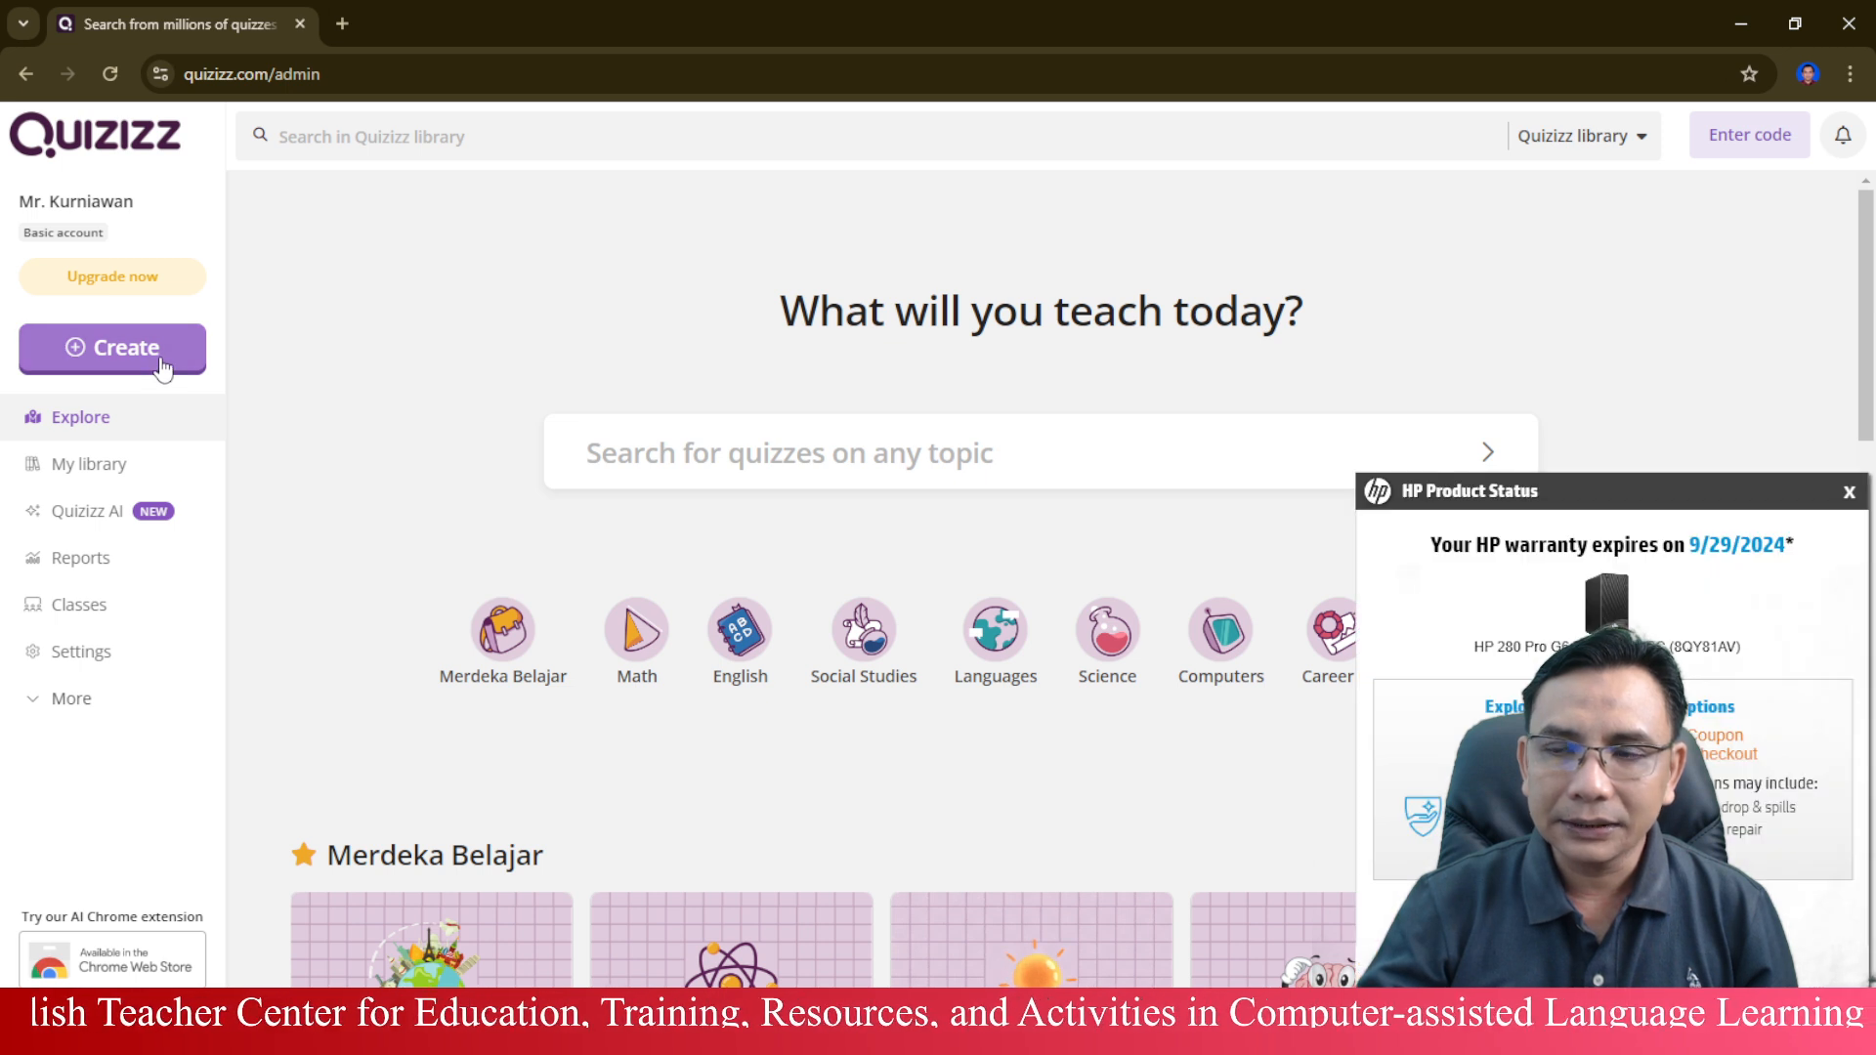
# Dismiss the HP warranty pop-up and start creating a new quiz from scratch.
pyautogui.click(1847, 497)
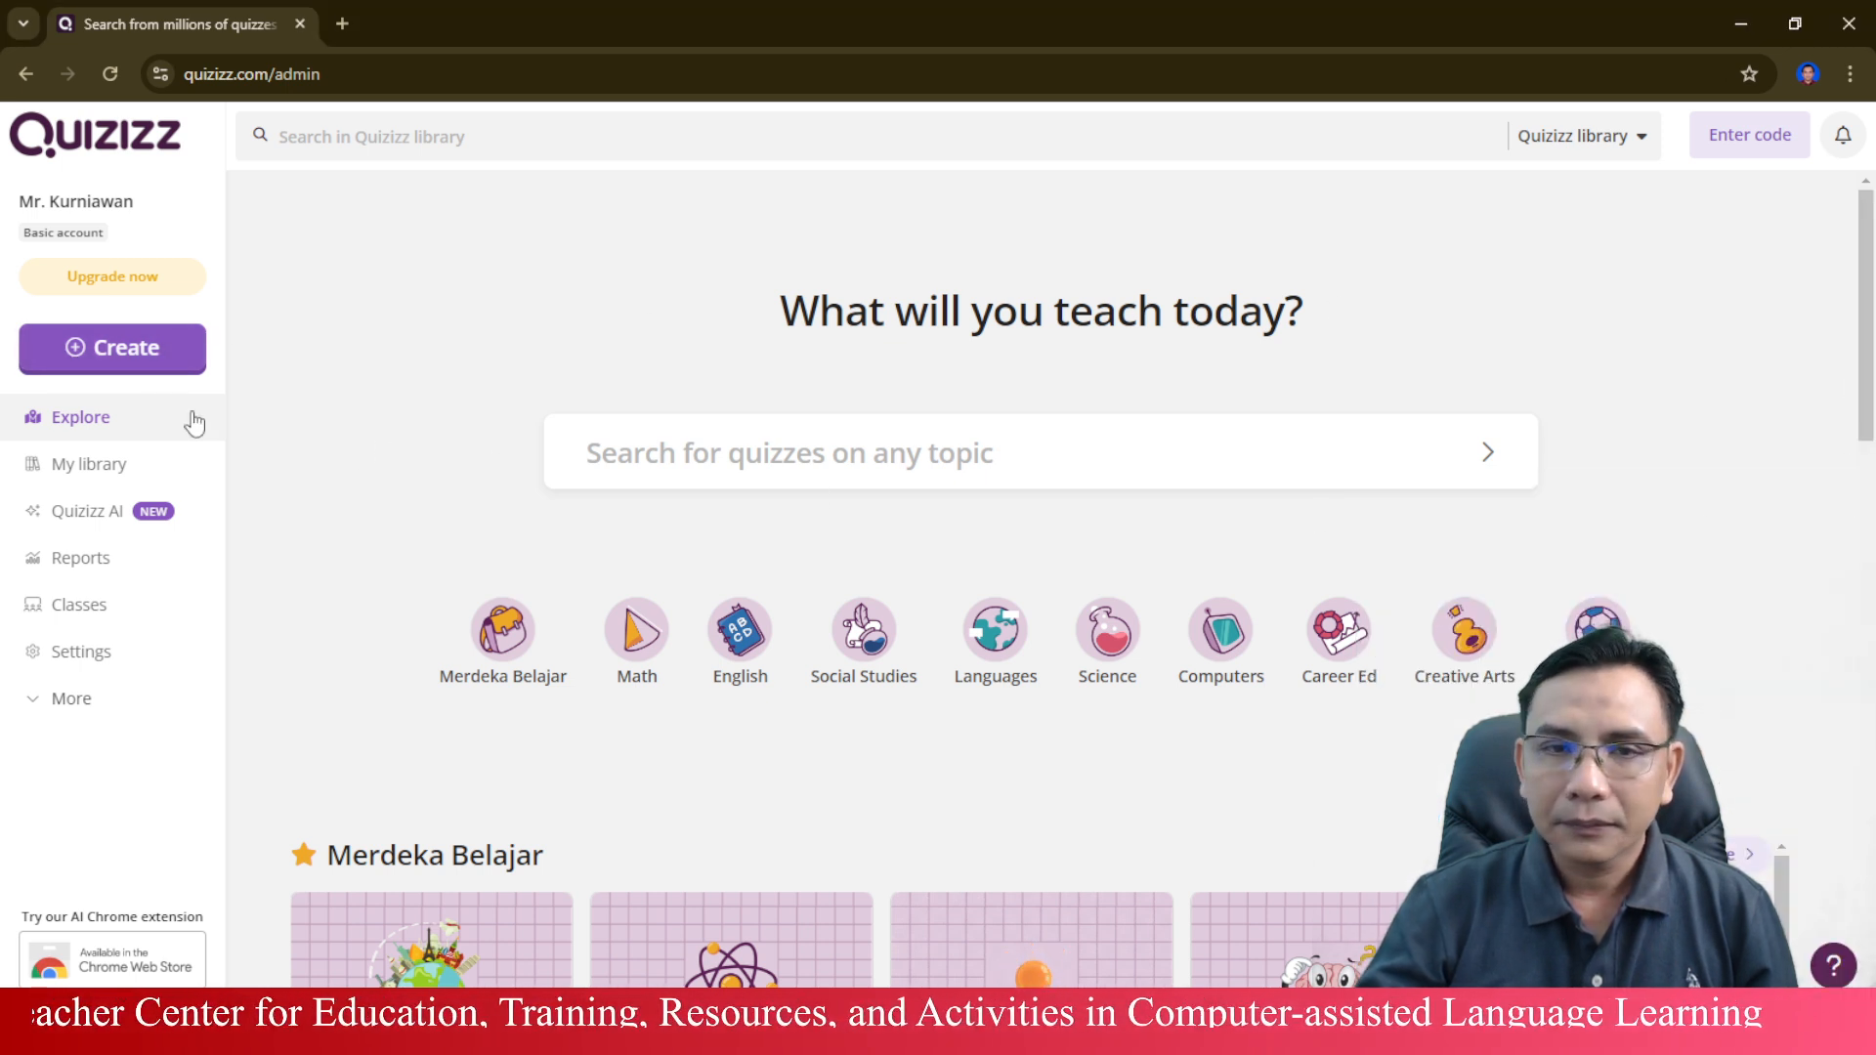
pyautogui.click(148, 353)
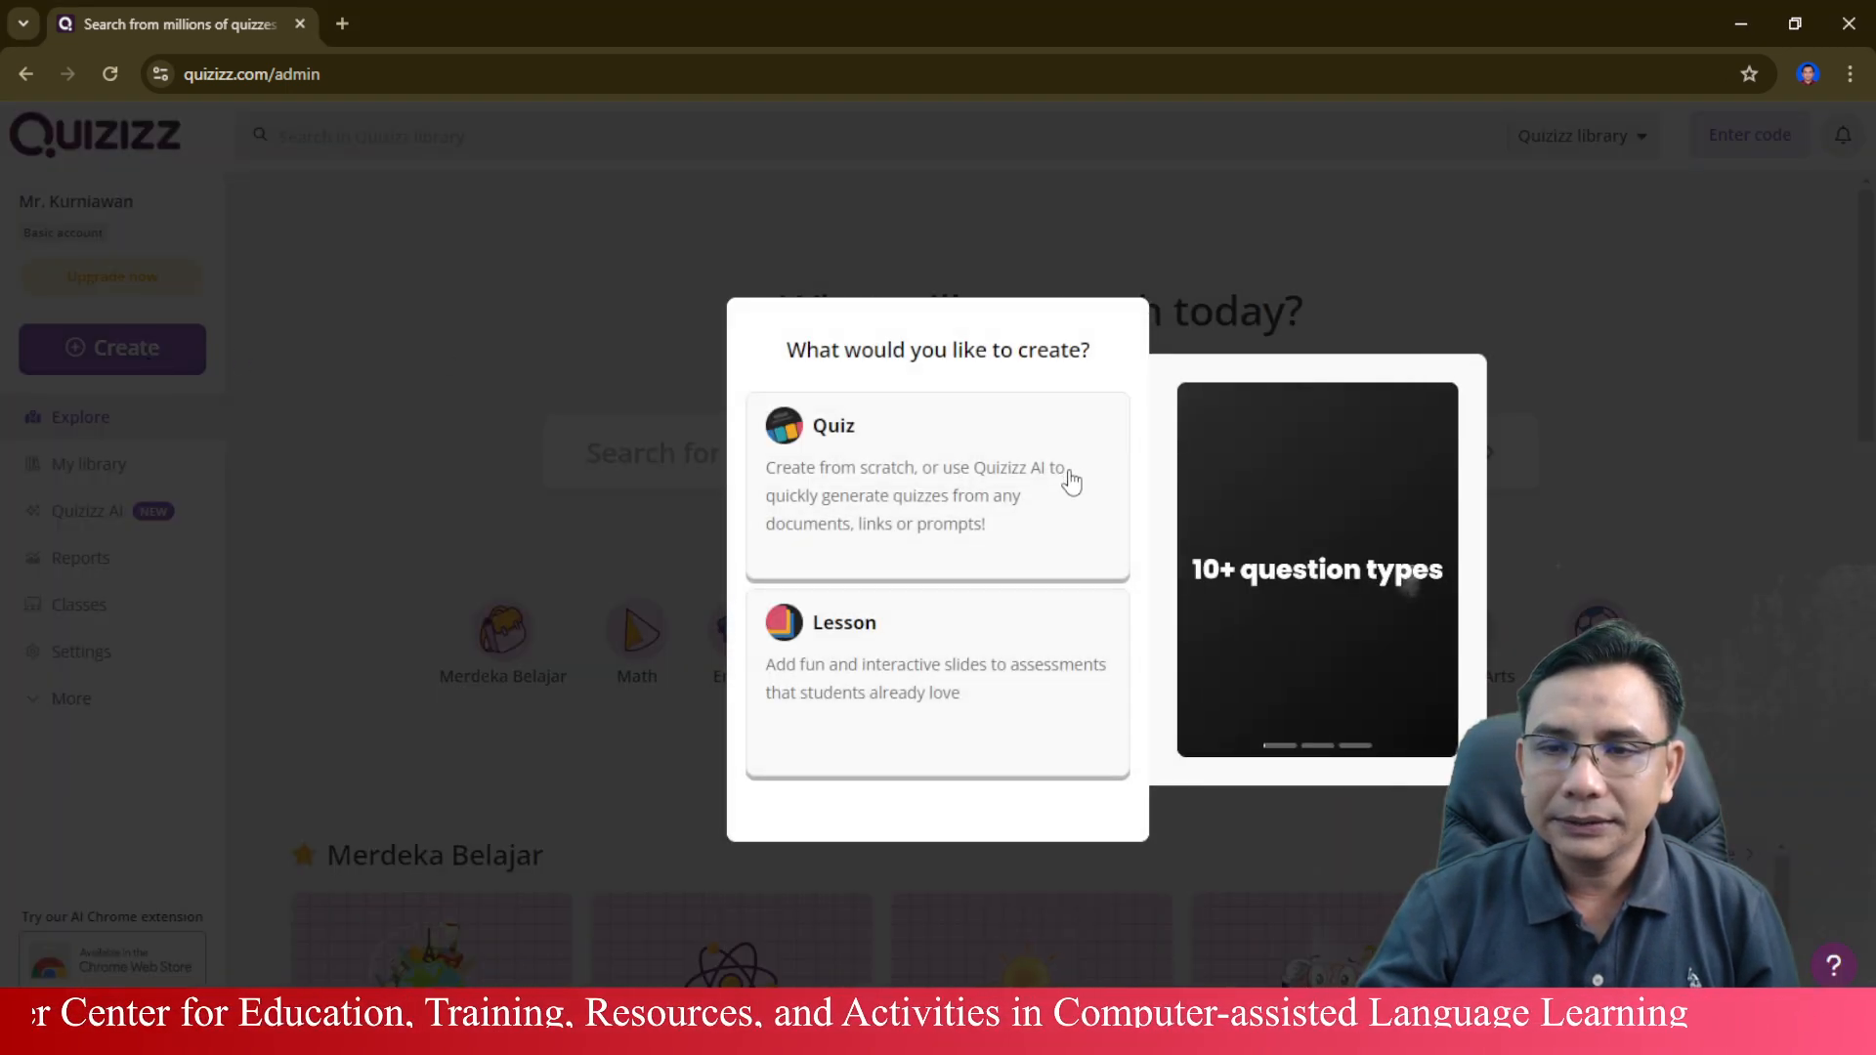
pyautogui.click(995, 474)
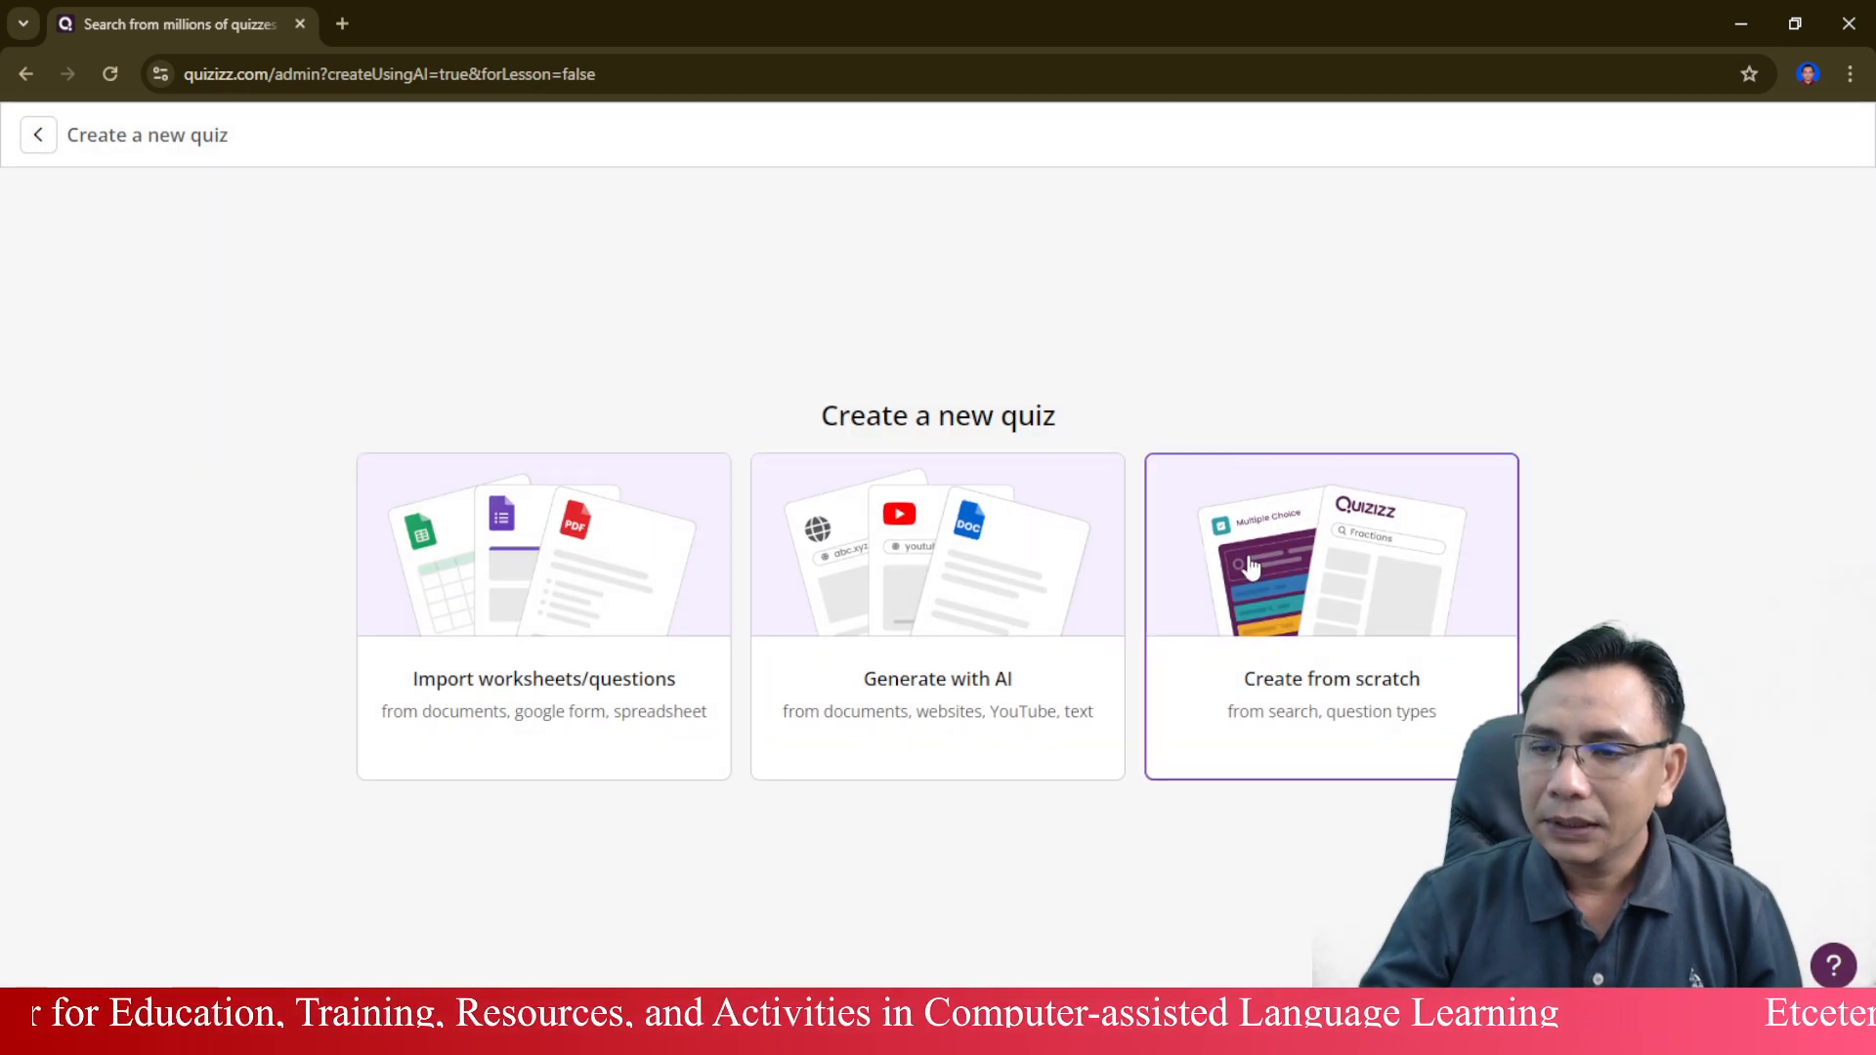
pyautogui.click(1250, 573)
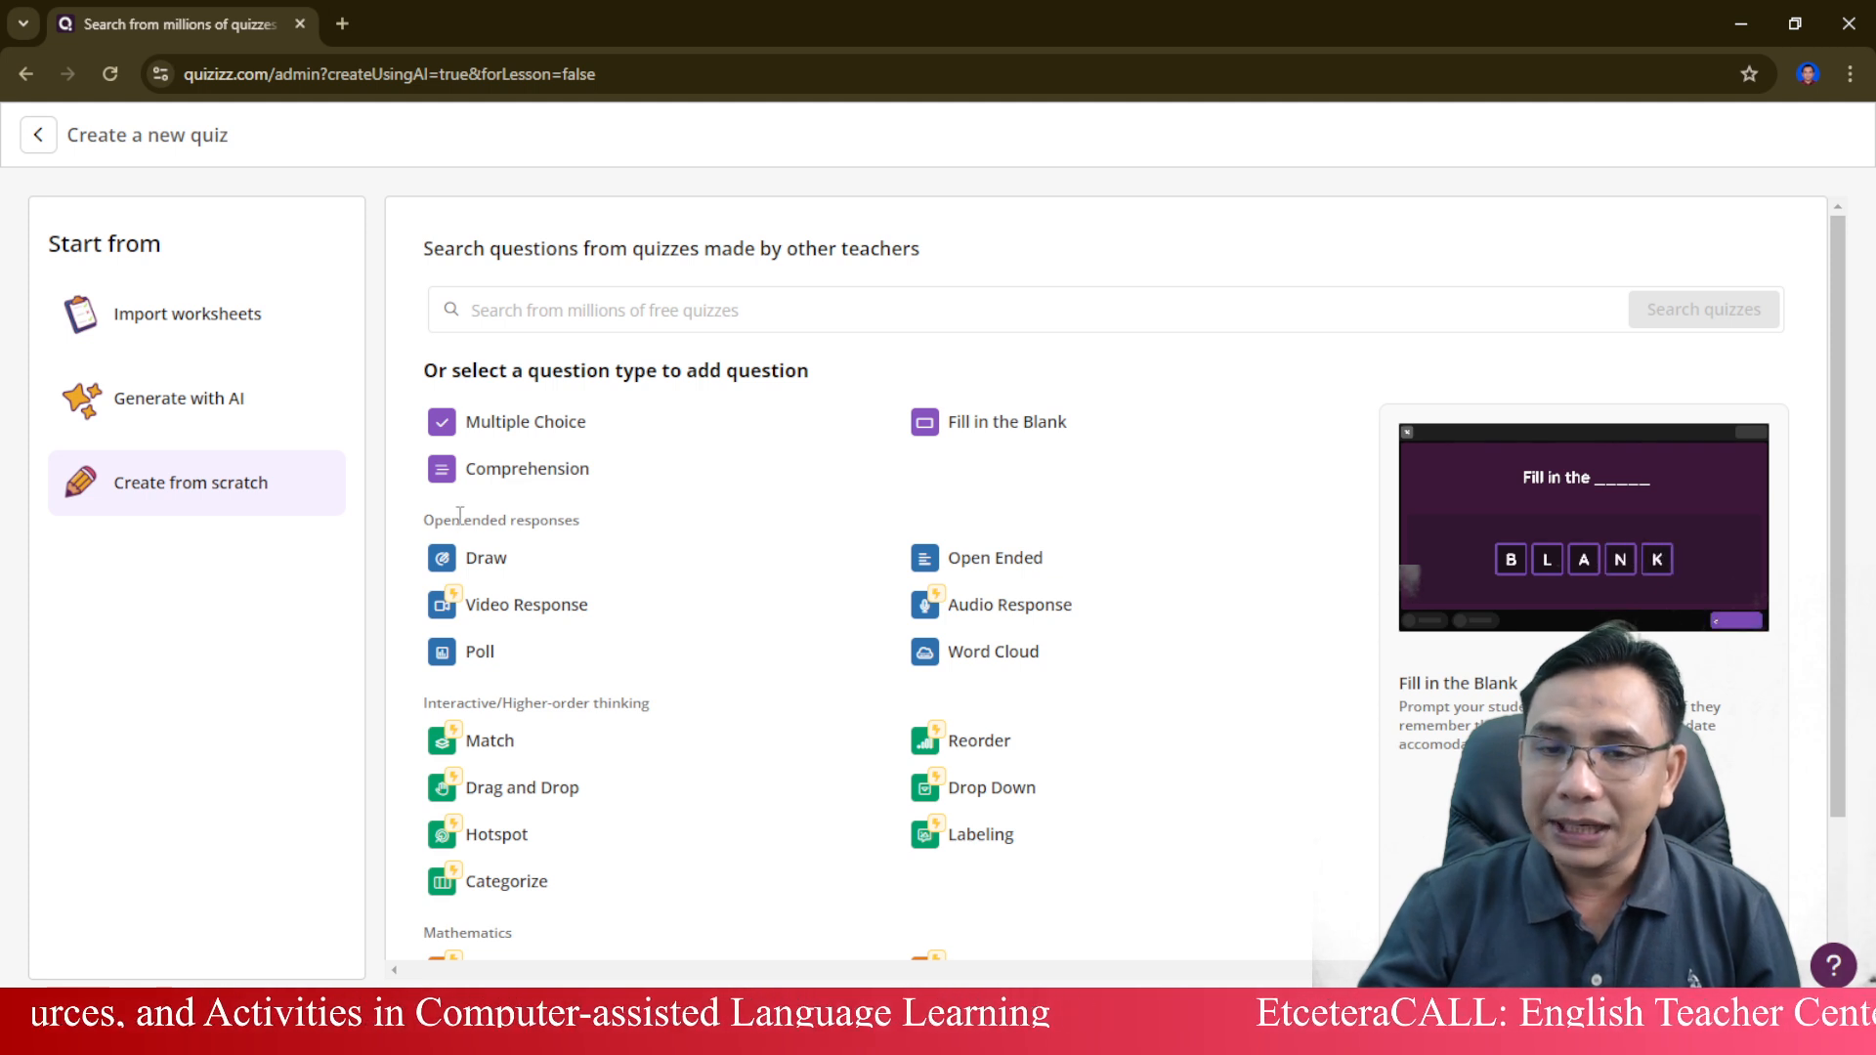
# Add a Draw question reading "Draw your dream house" with a blank canvas as the drawing background.
pyautogui.scroll(-2, 723, 753)
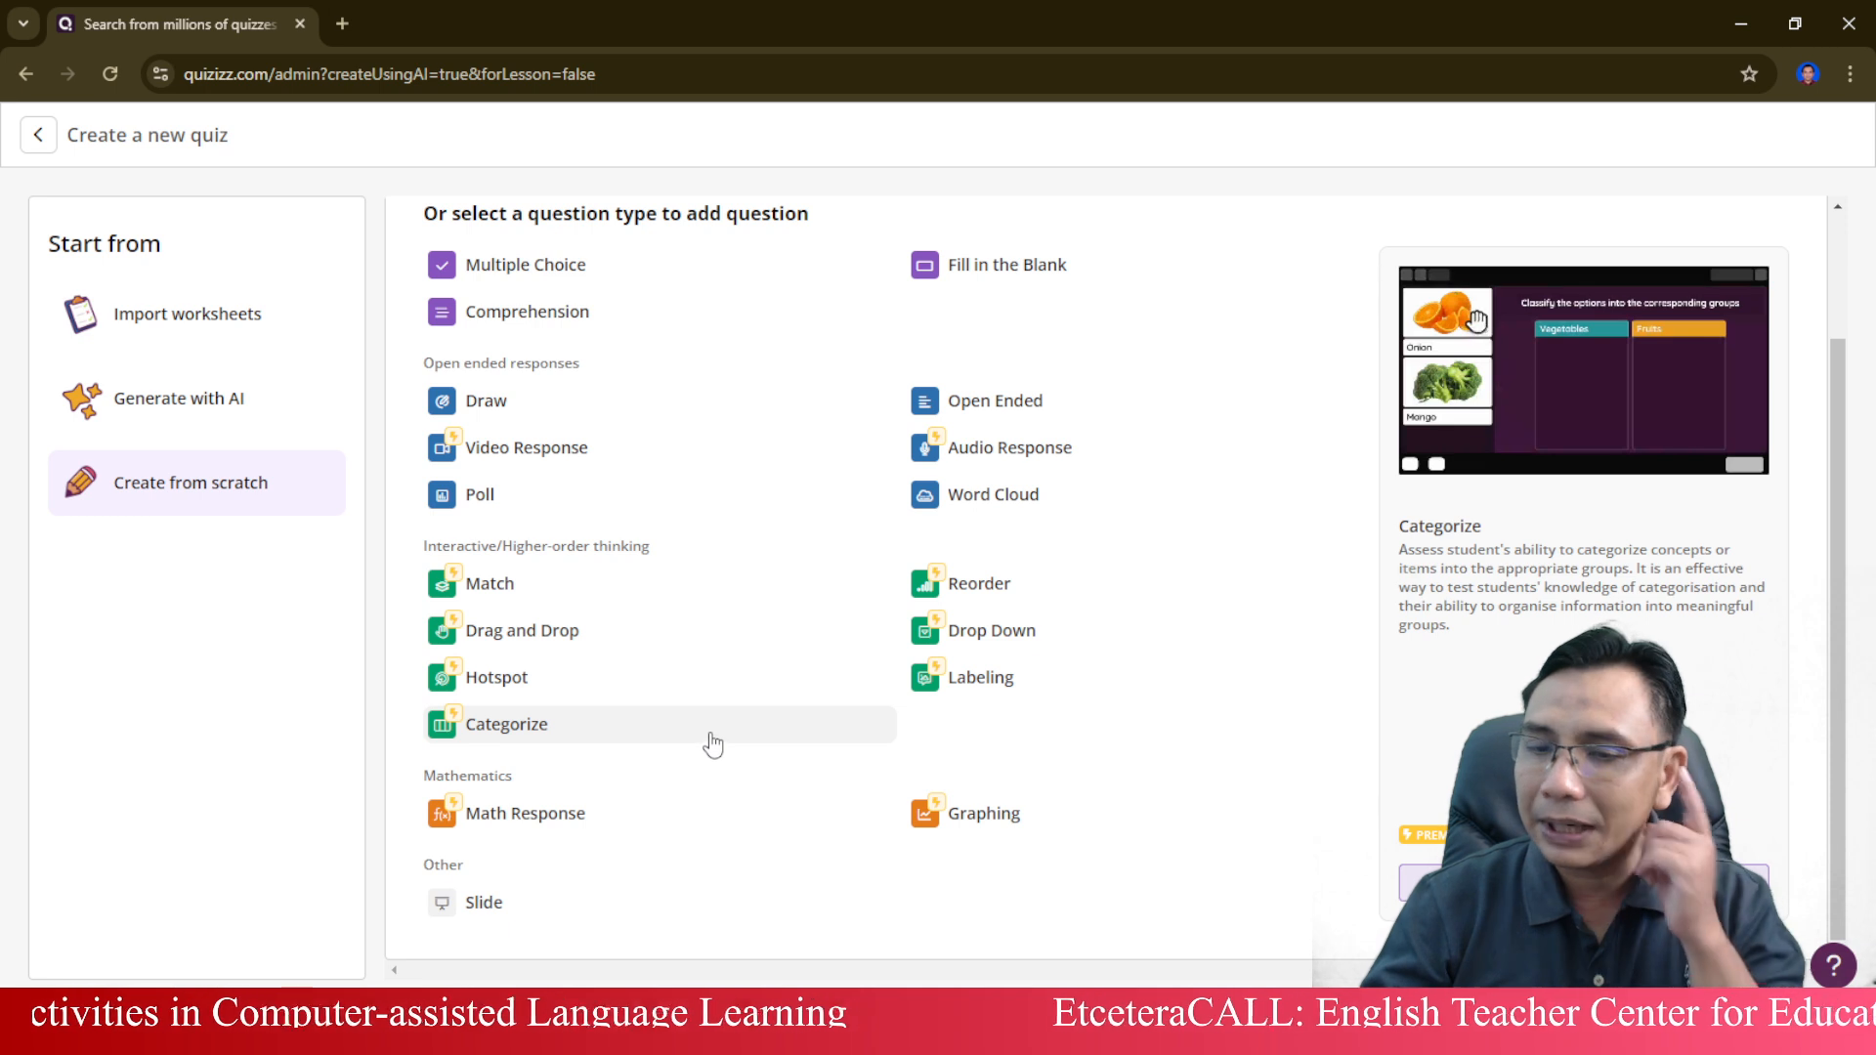
pyautogui.scroll(2, 712, 745)
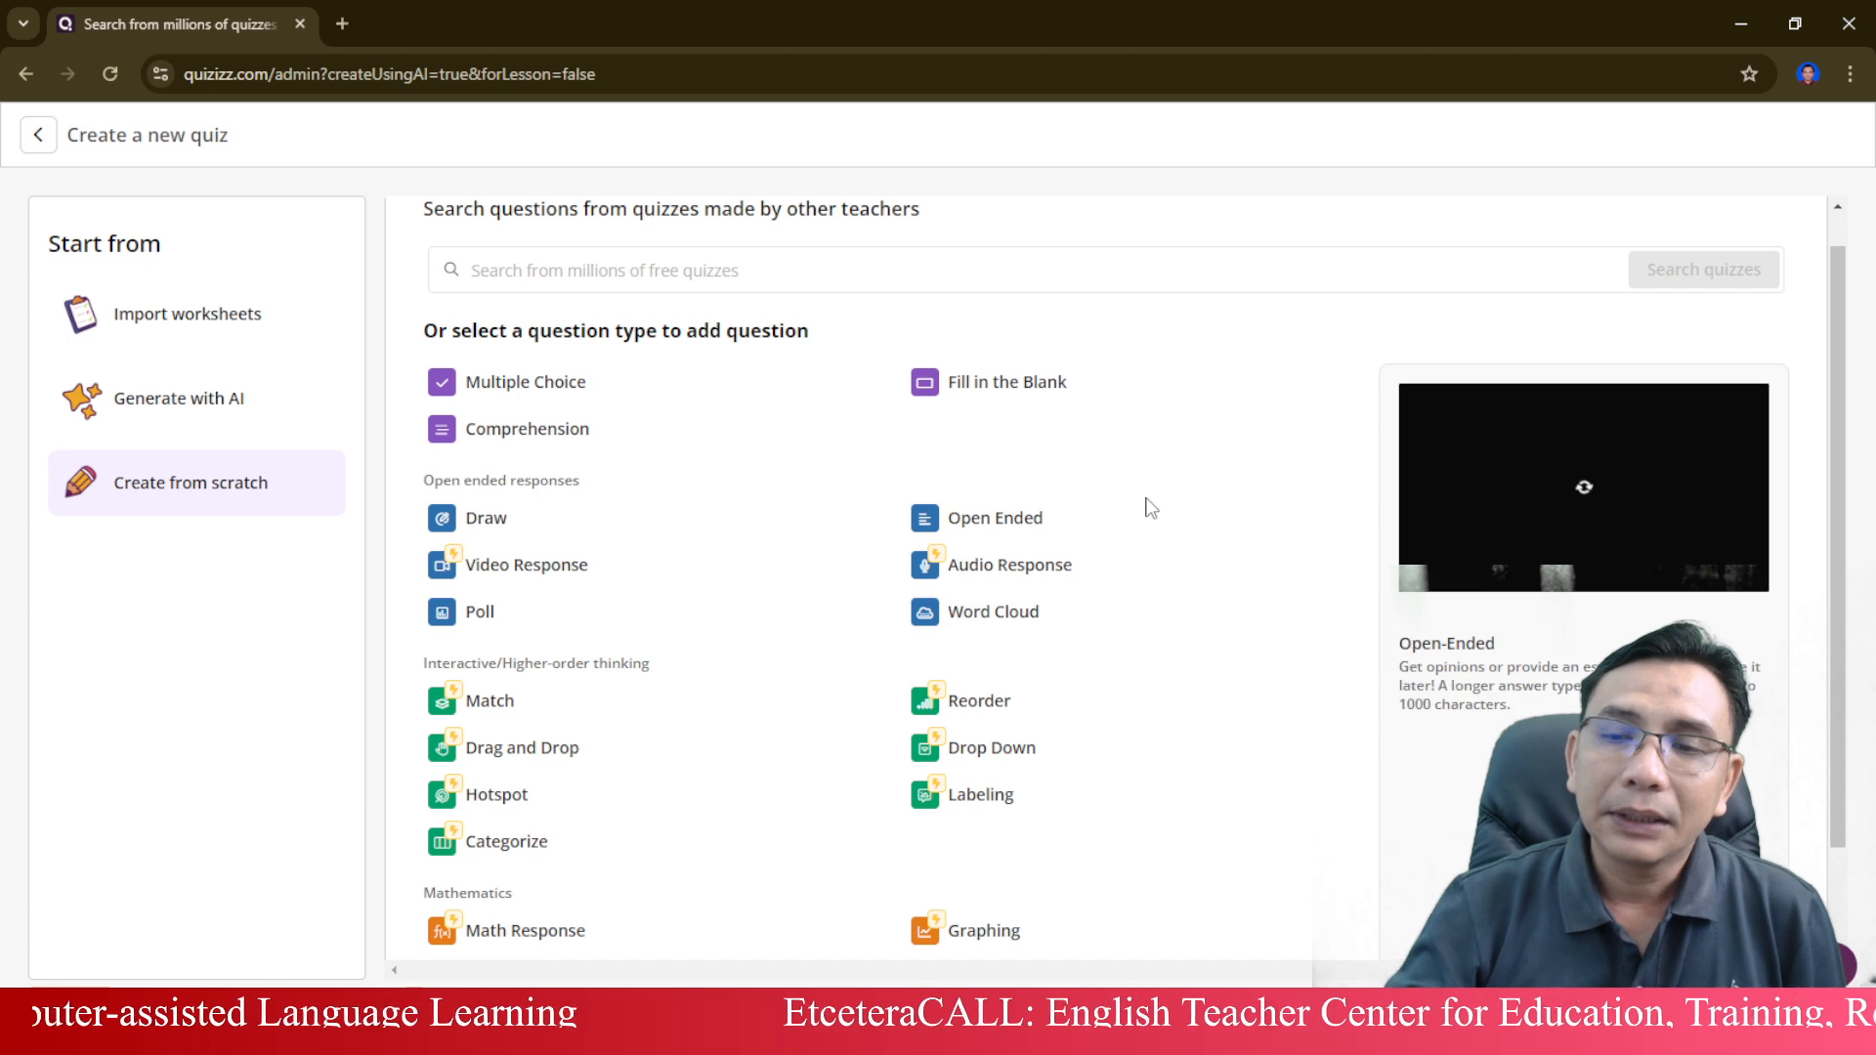
pyautogui.click(540, 536)
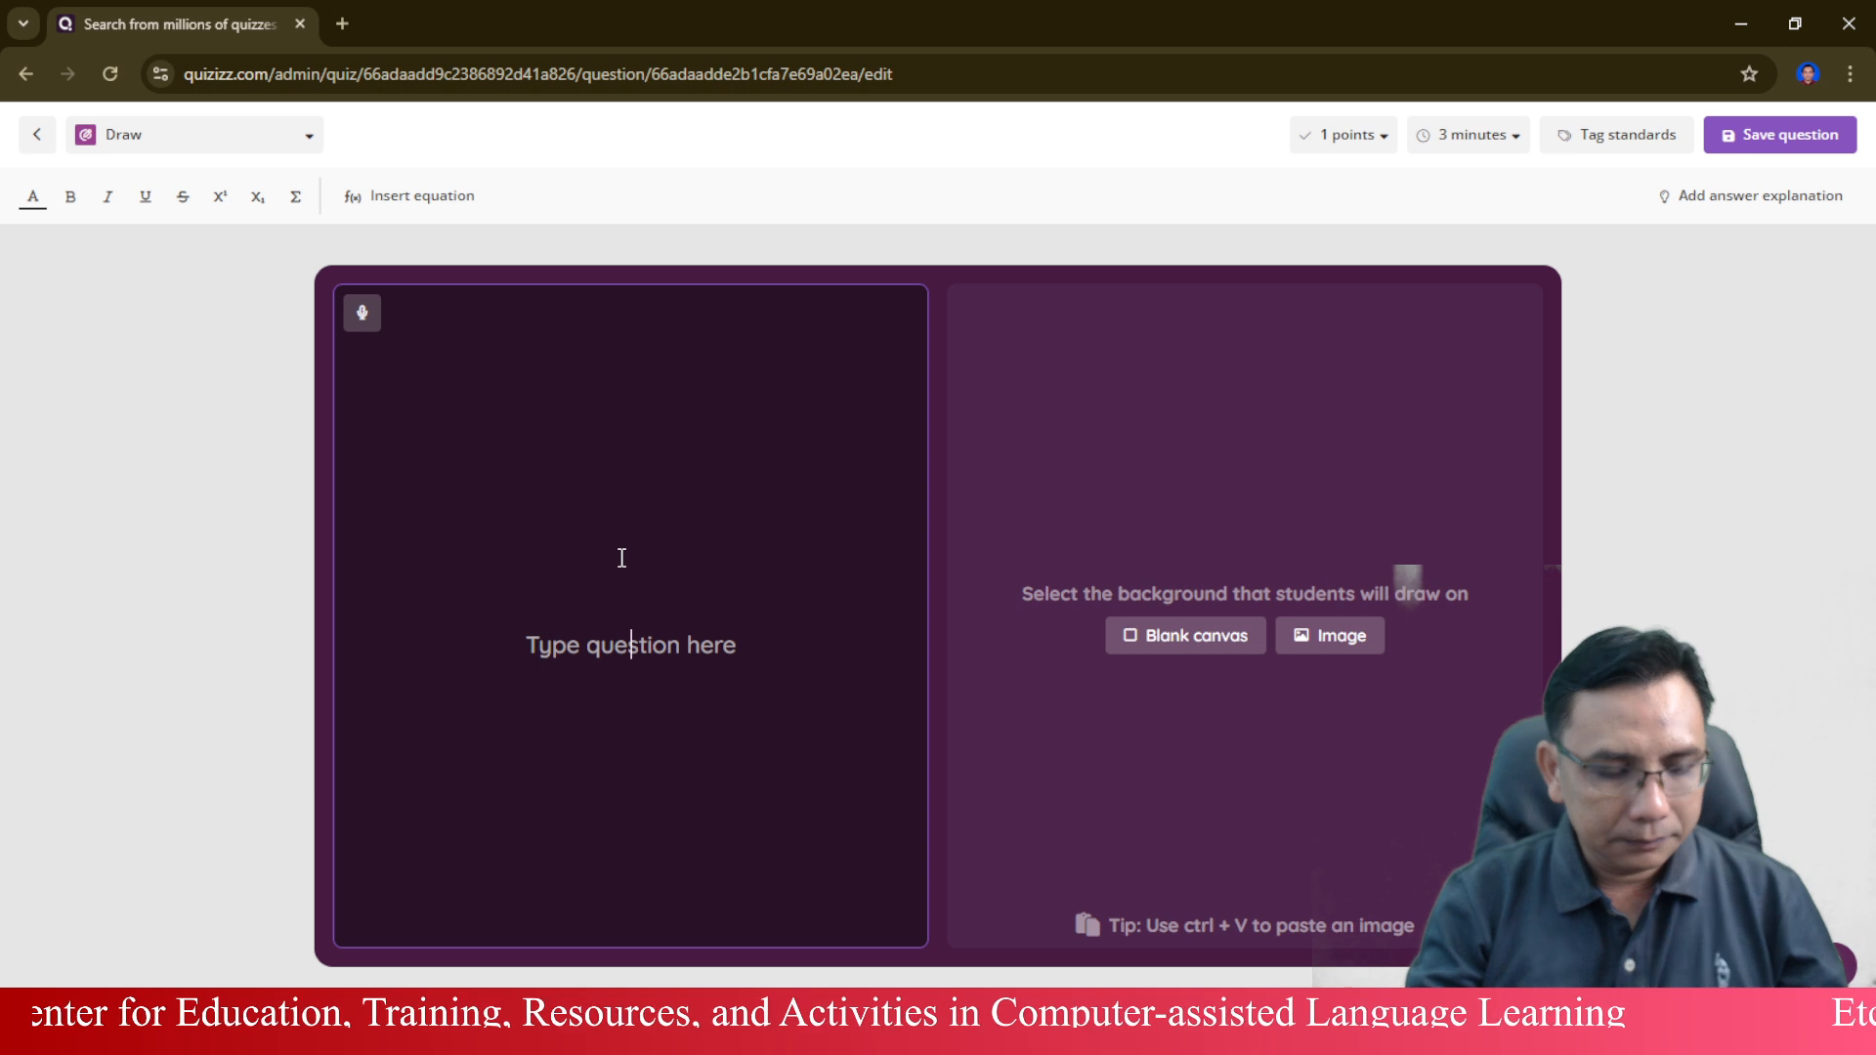
pyautogui.write('Draw ')
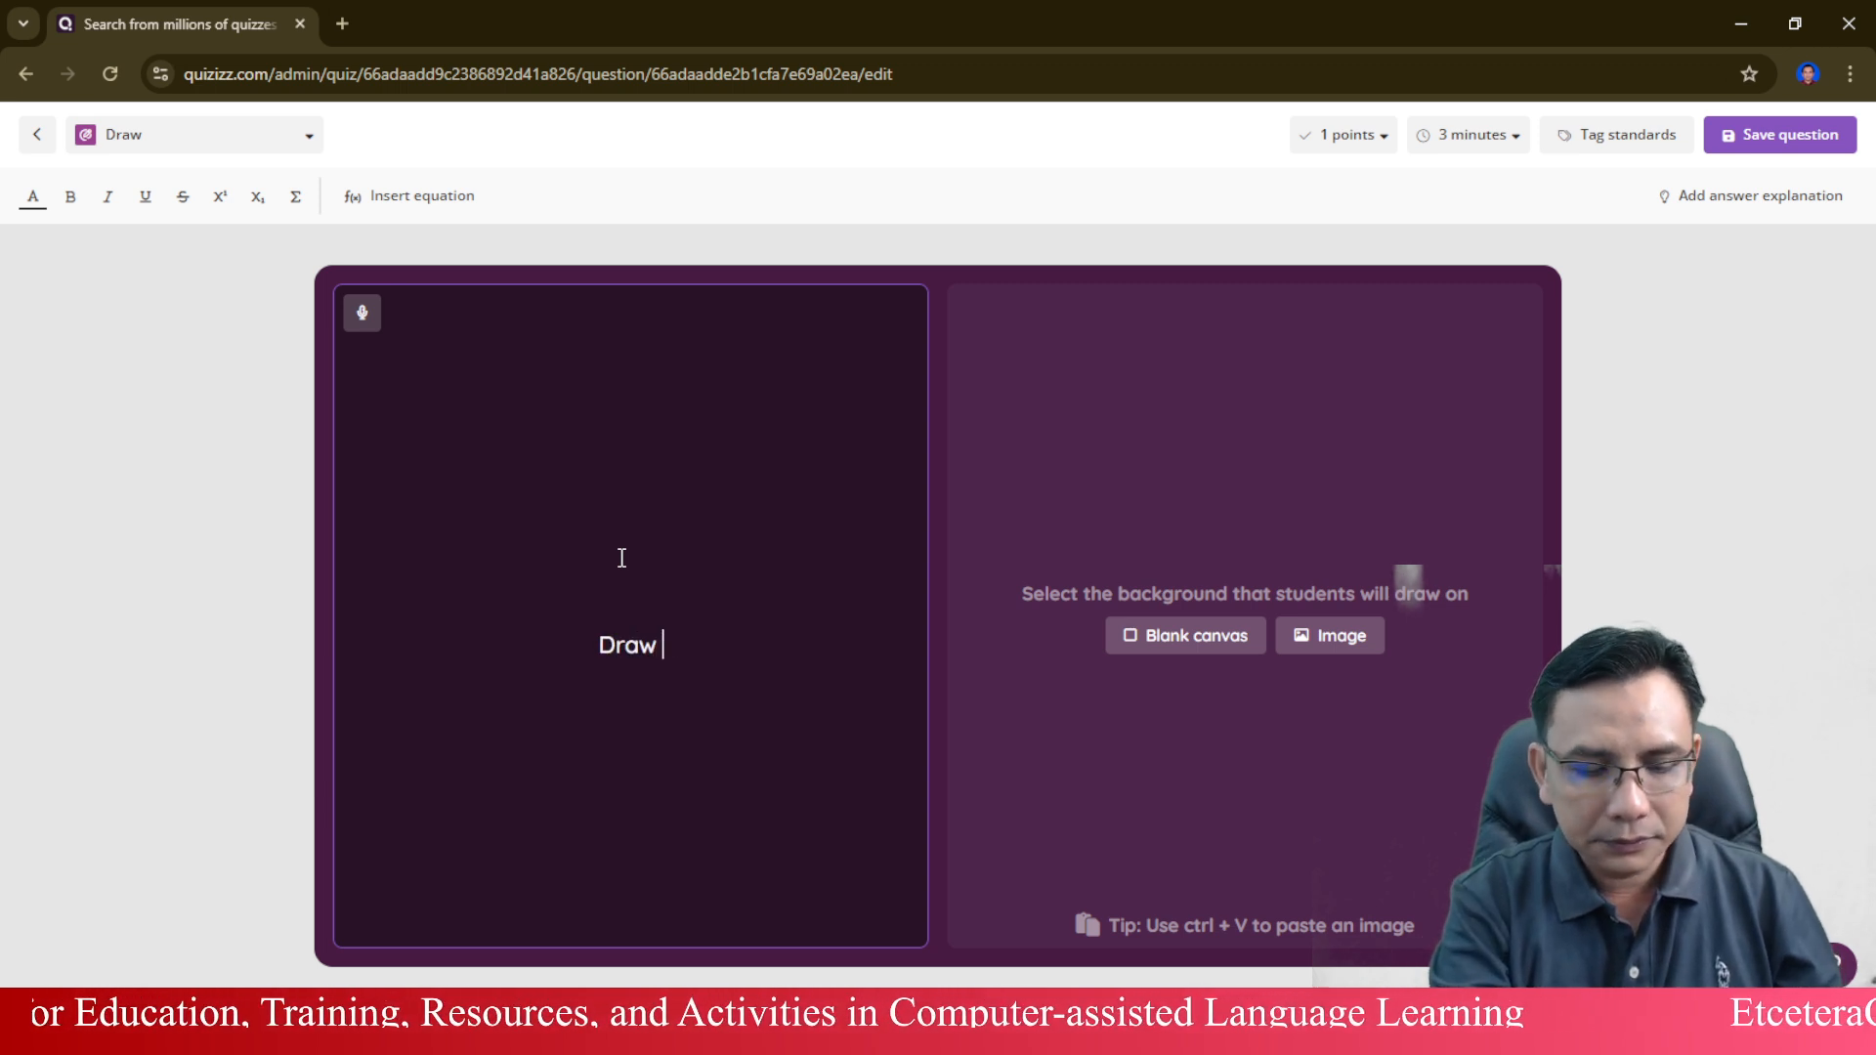
pyautogui.write('your d')
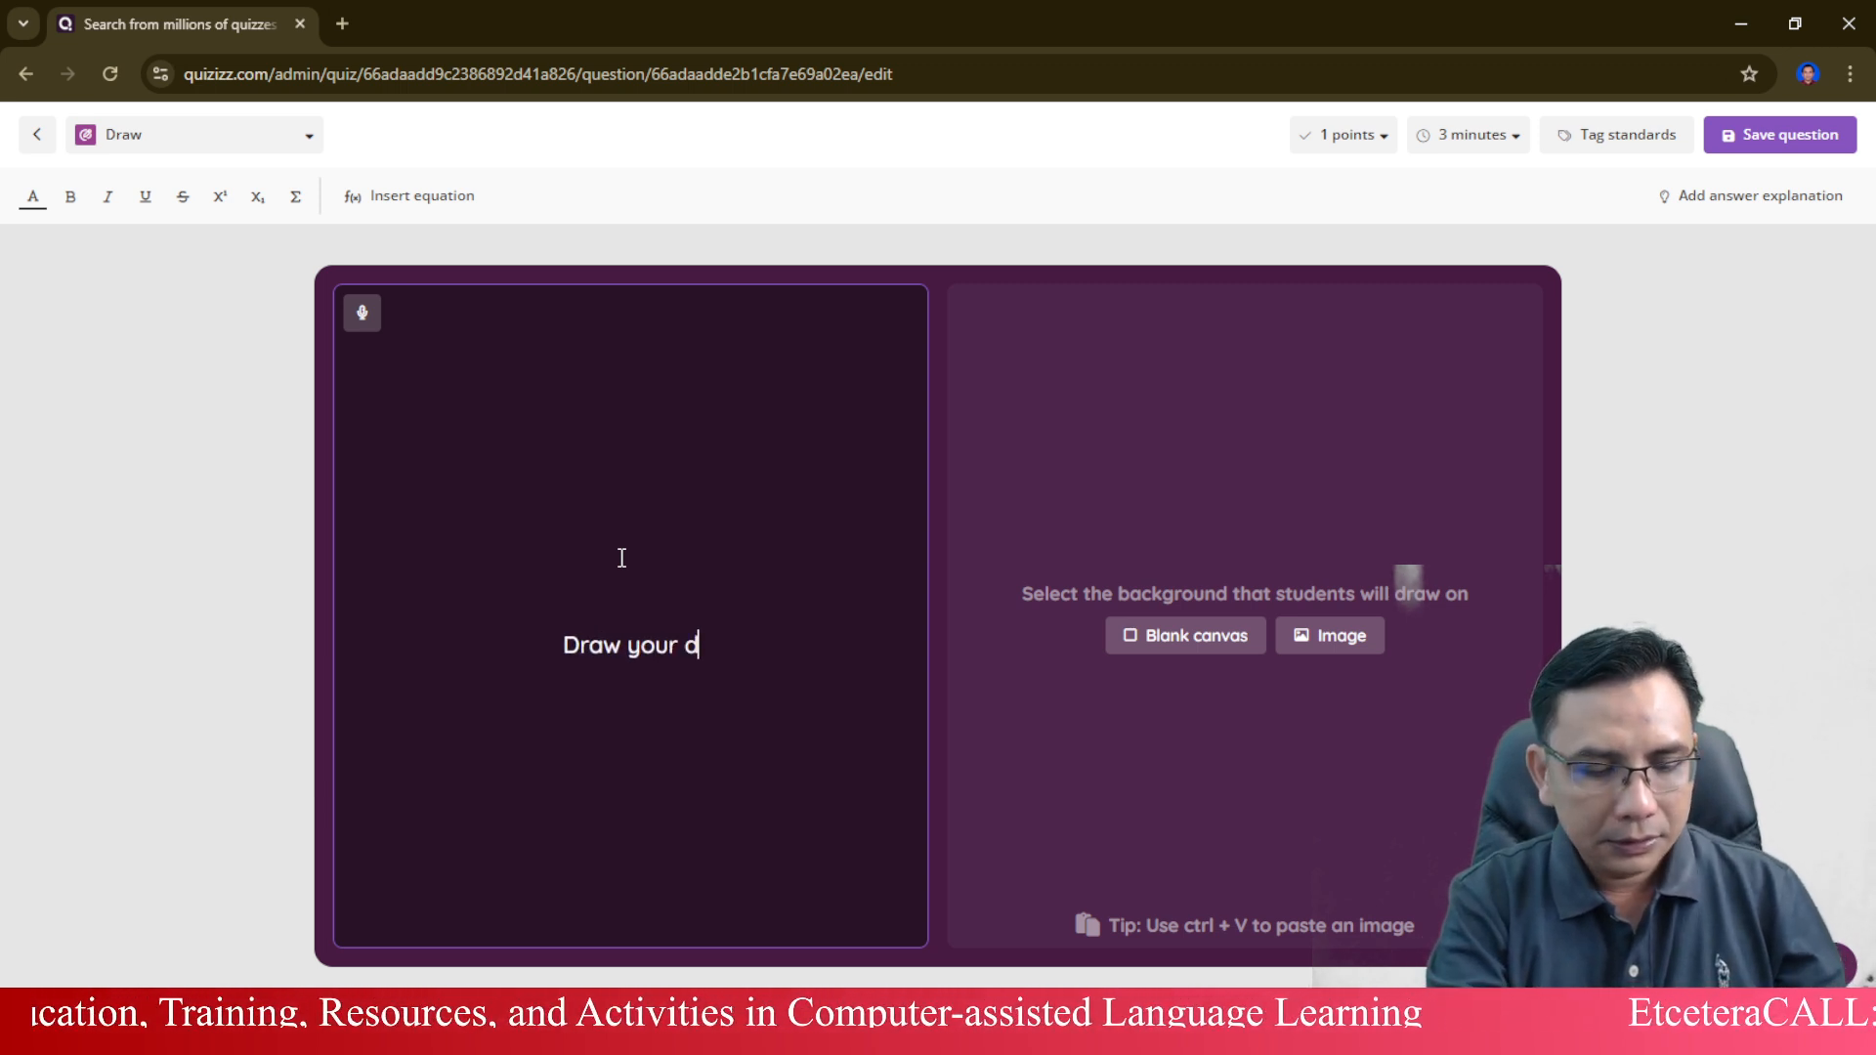
pyautogui.write('ream house')
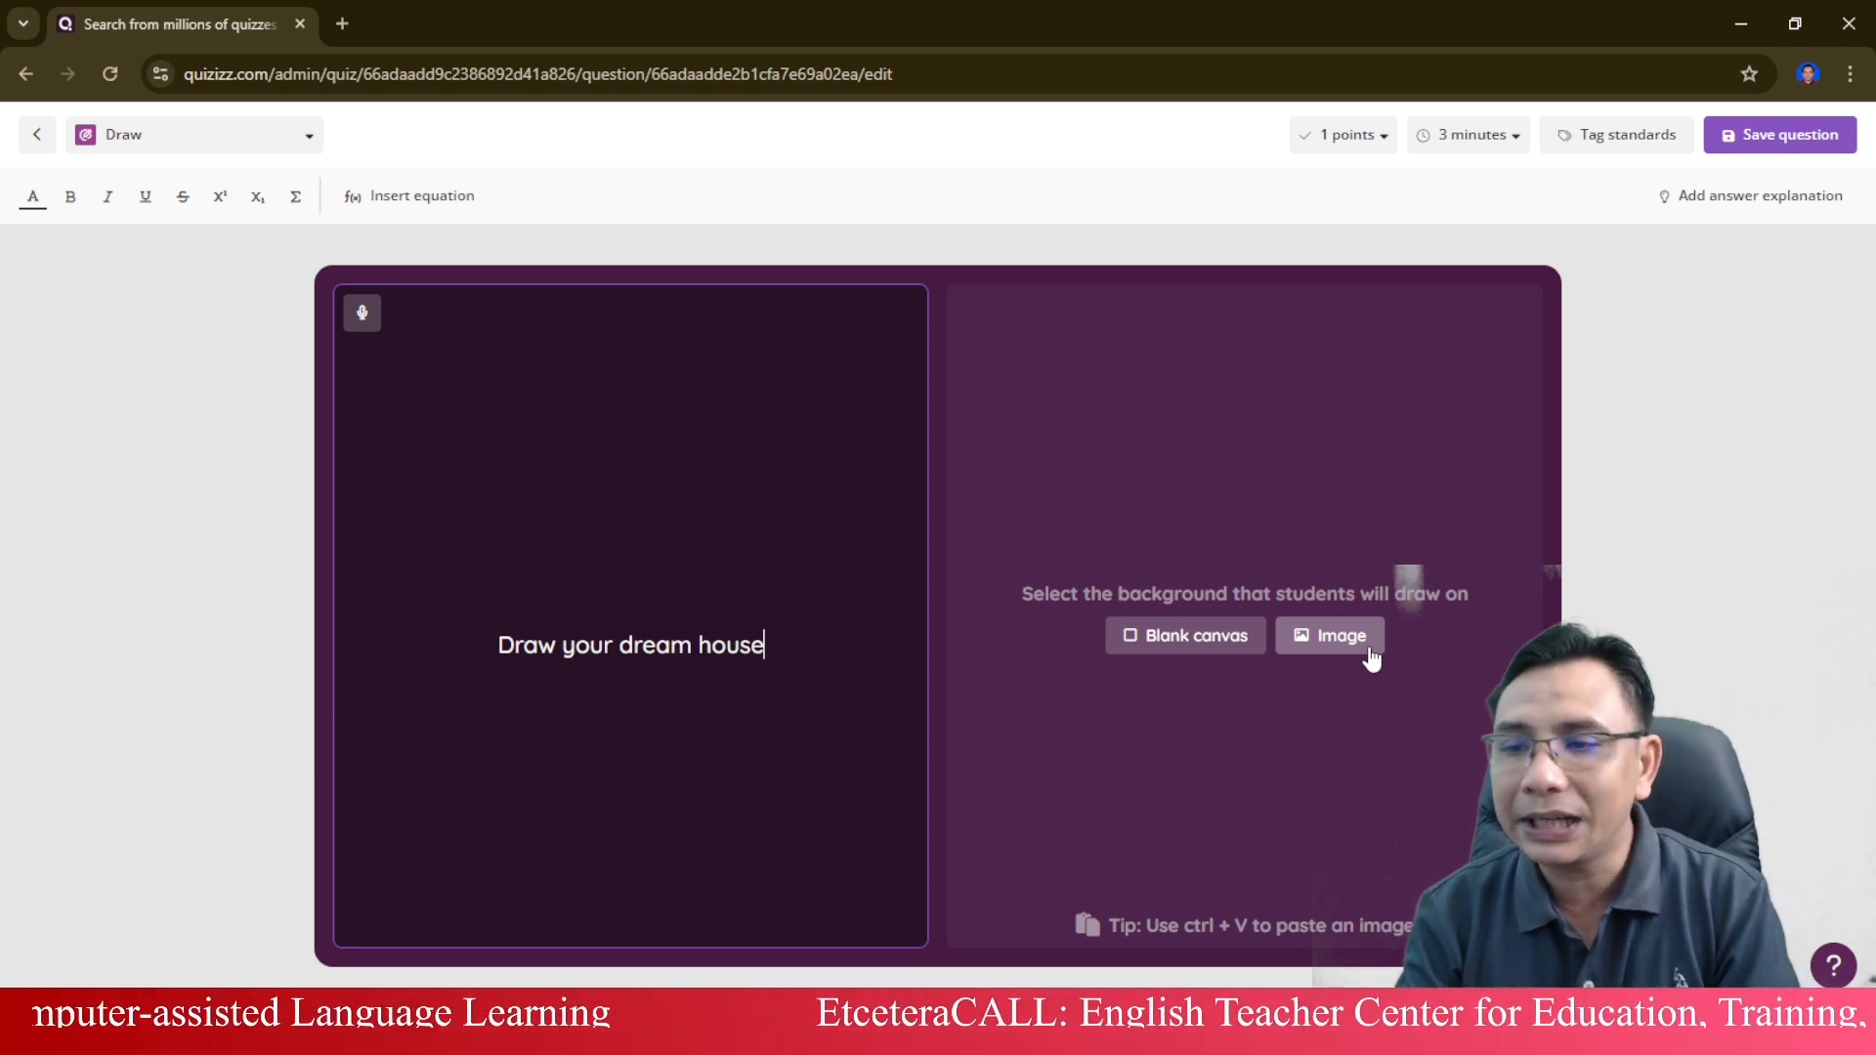
pyautogui.click(1209, 654)
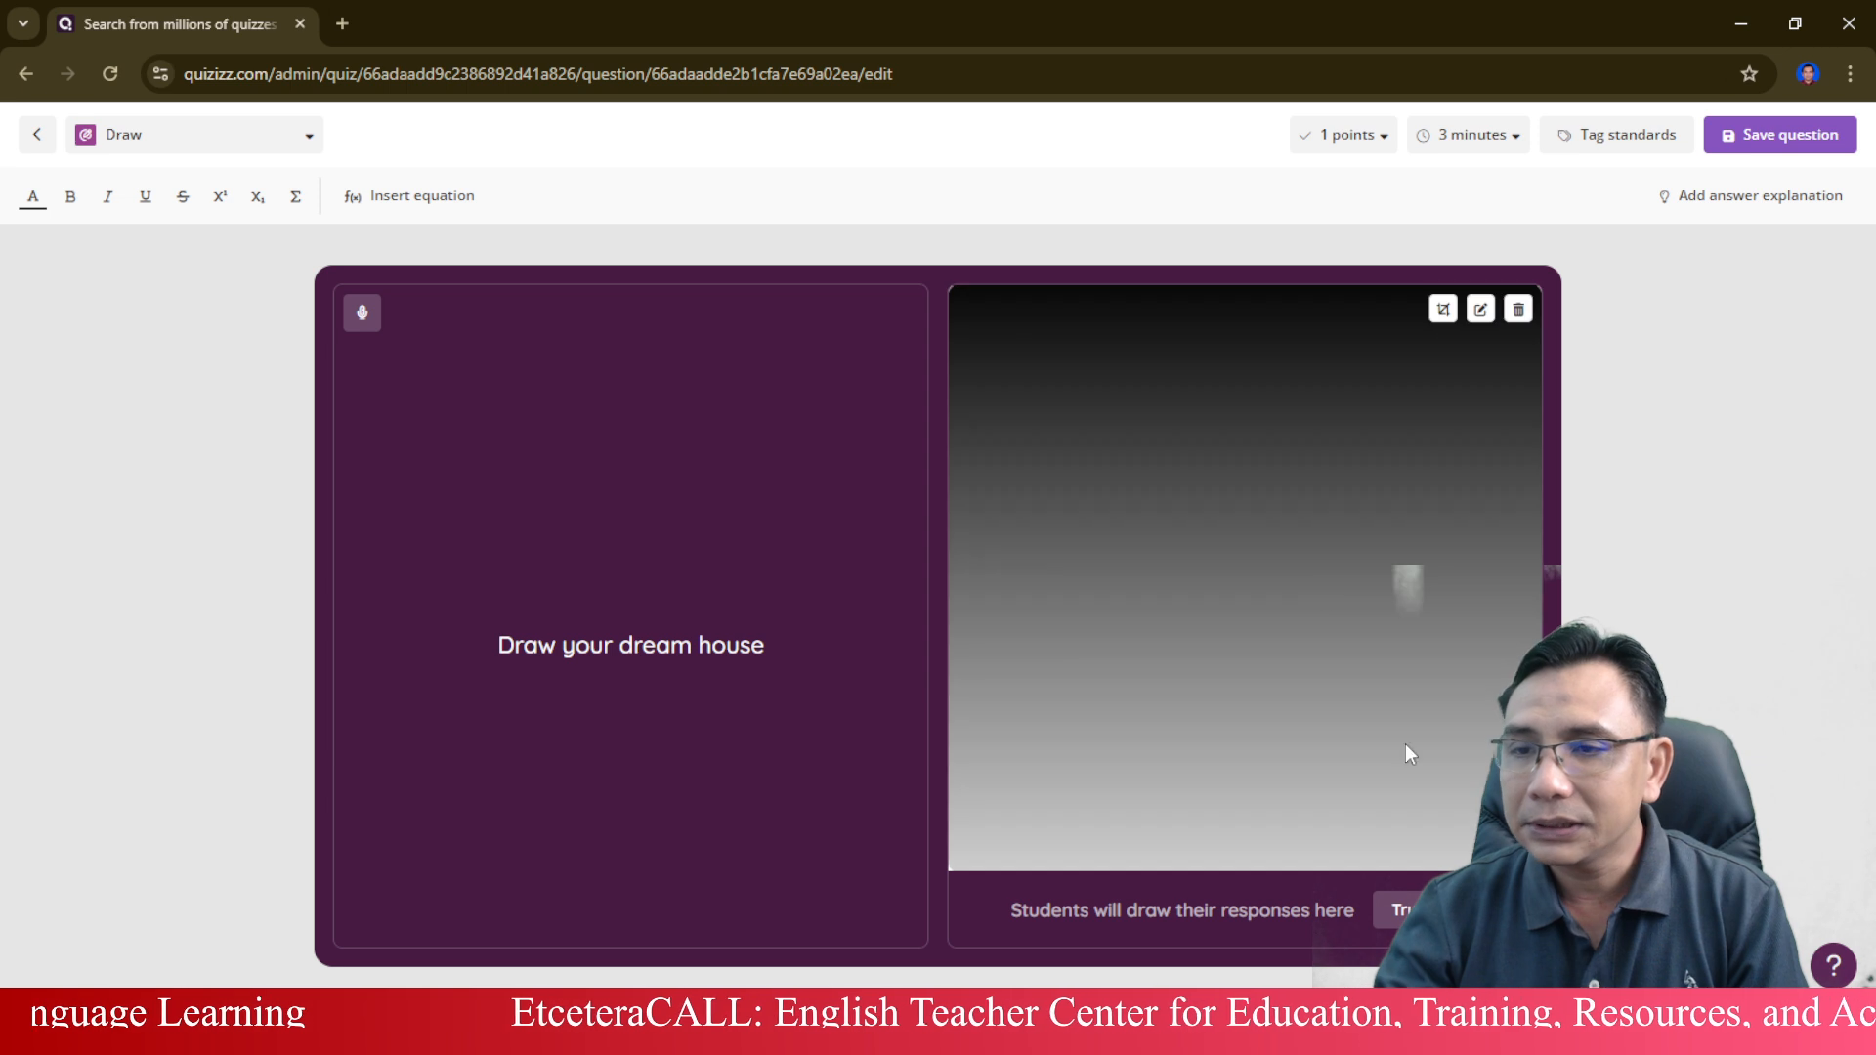
# Try out the student drawing canvas by sketching a red house roof and walls with the pencil.
pyautogui.click(1425, 910)
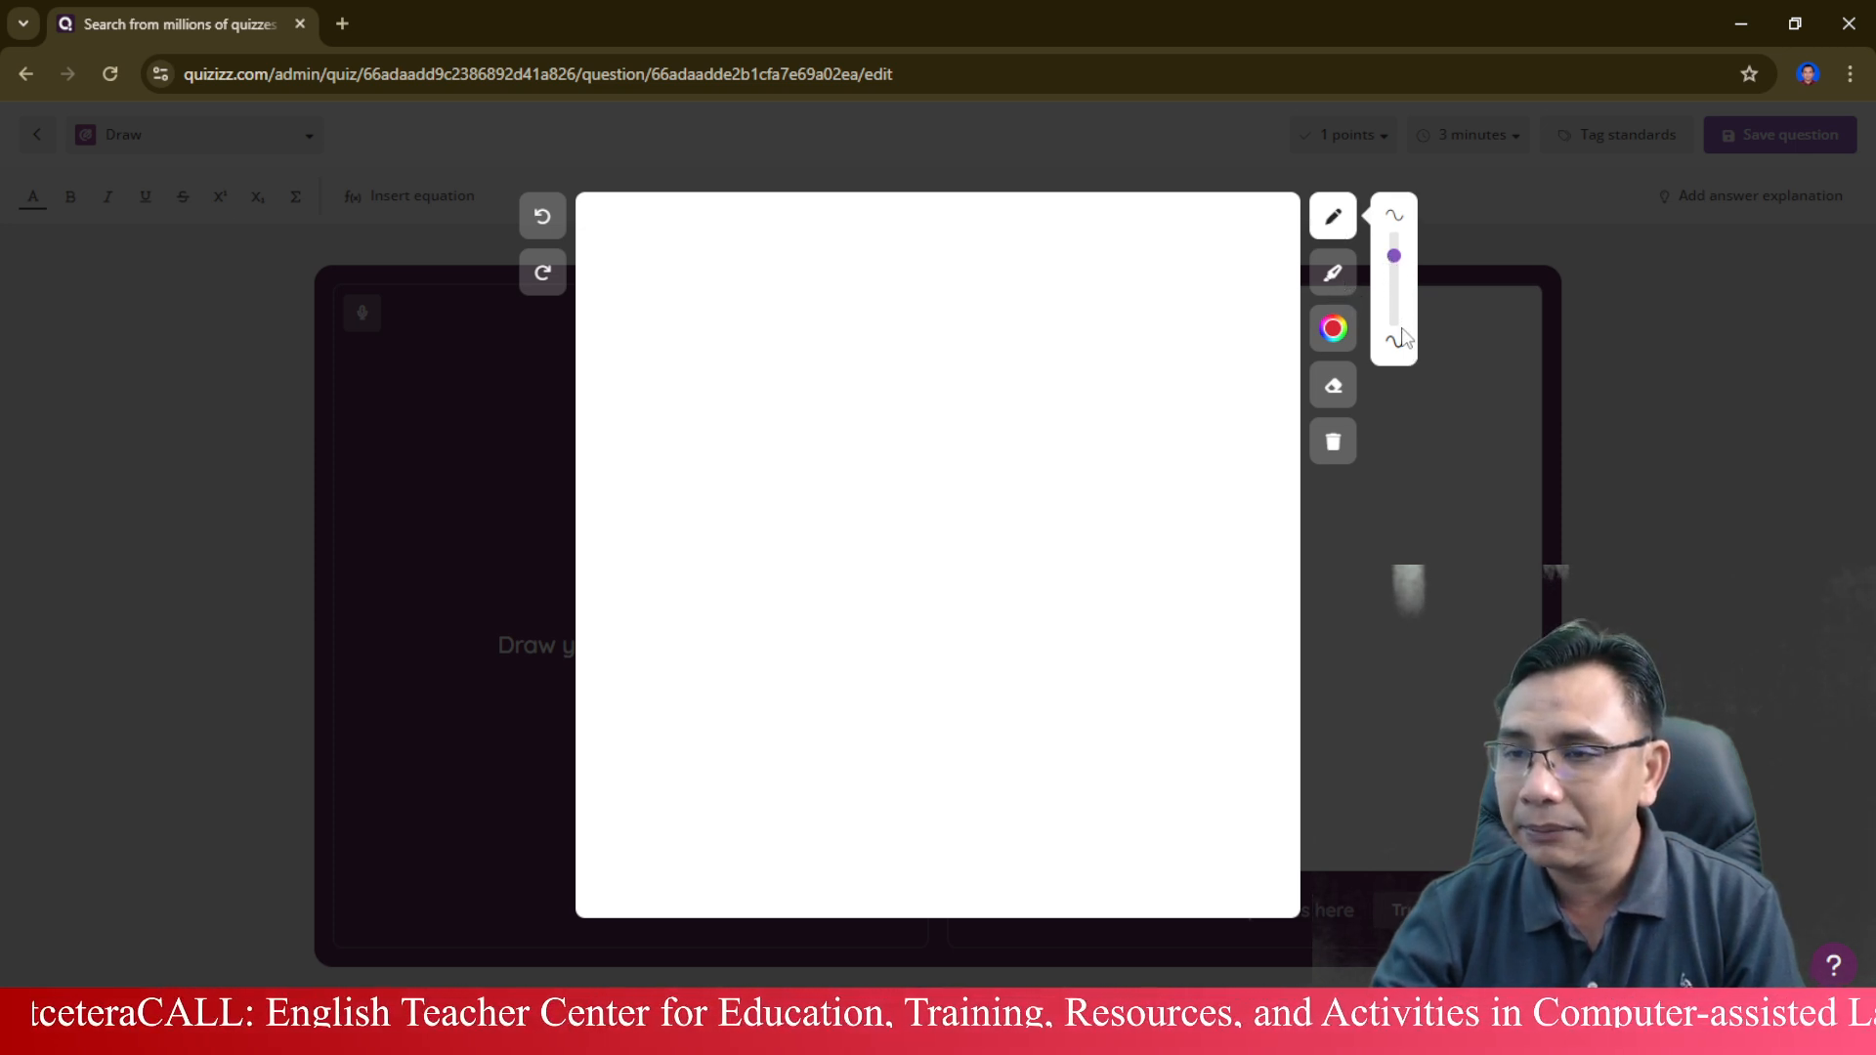
pyautogui.click(1335, 274)
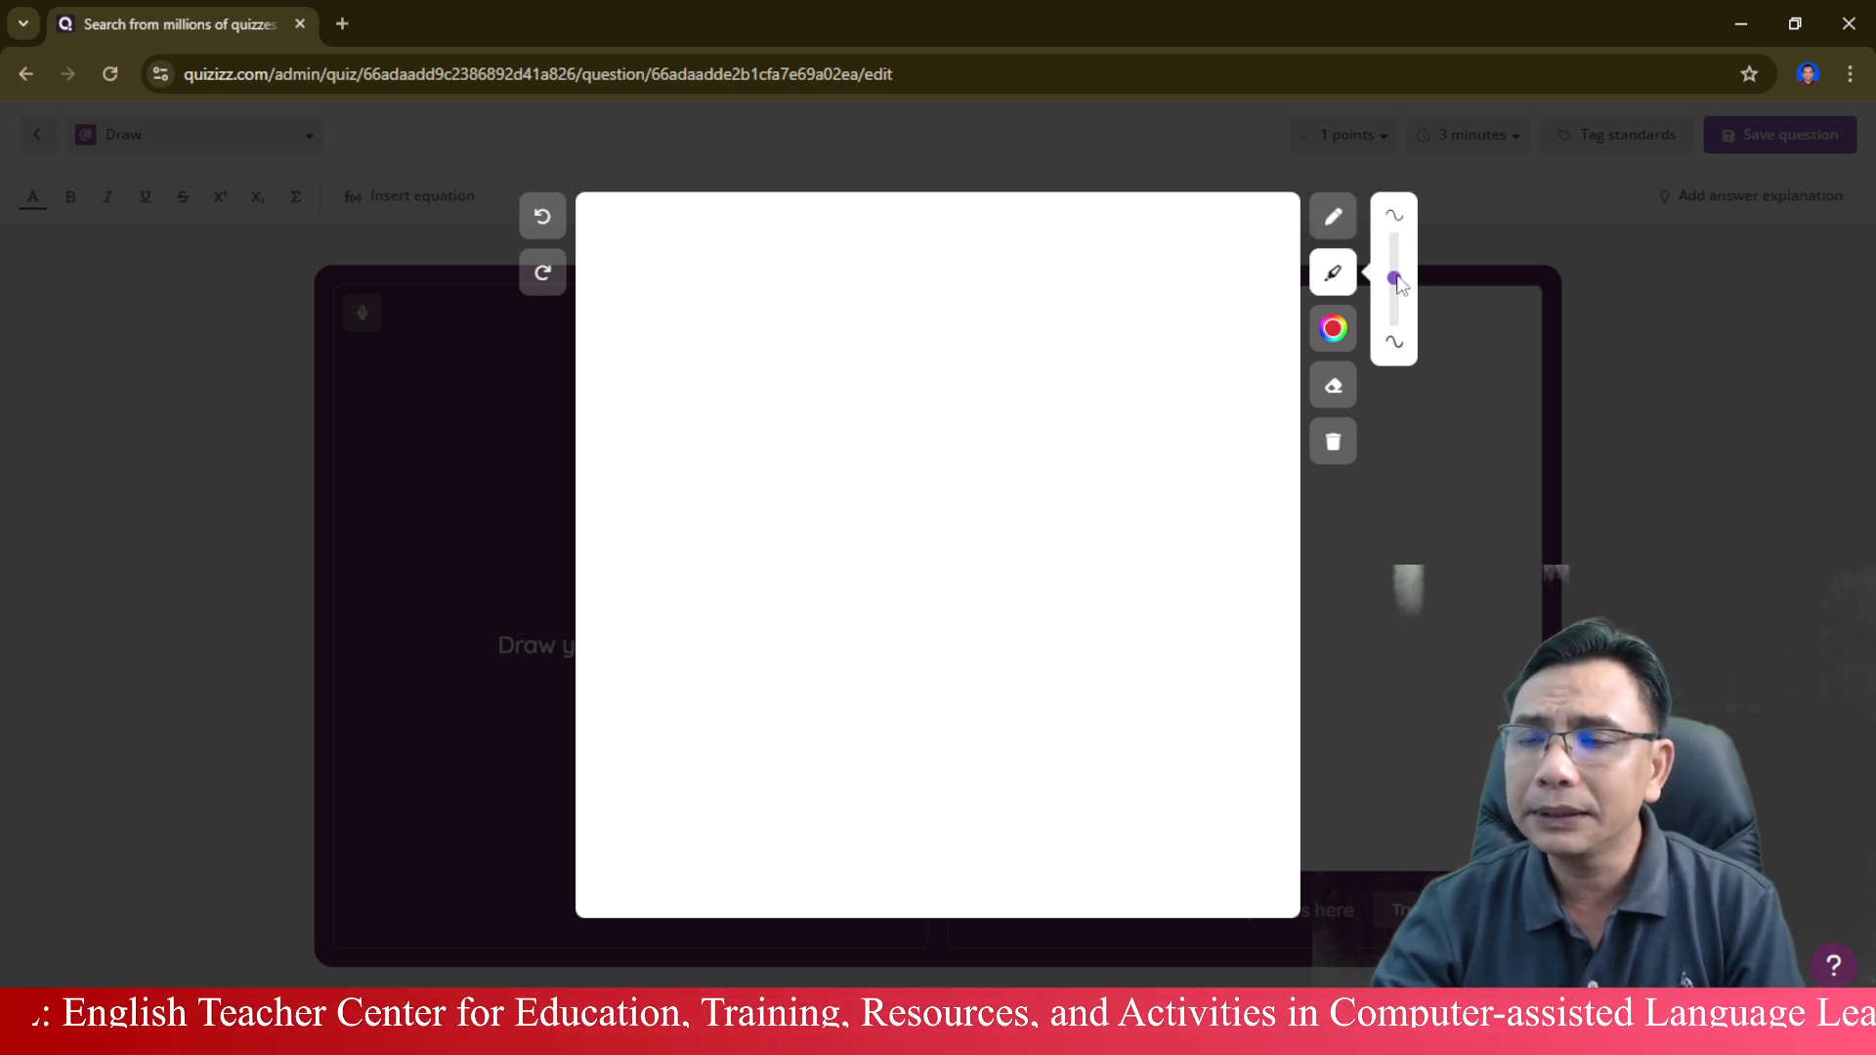
pyautogui.click(1334, 221)
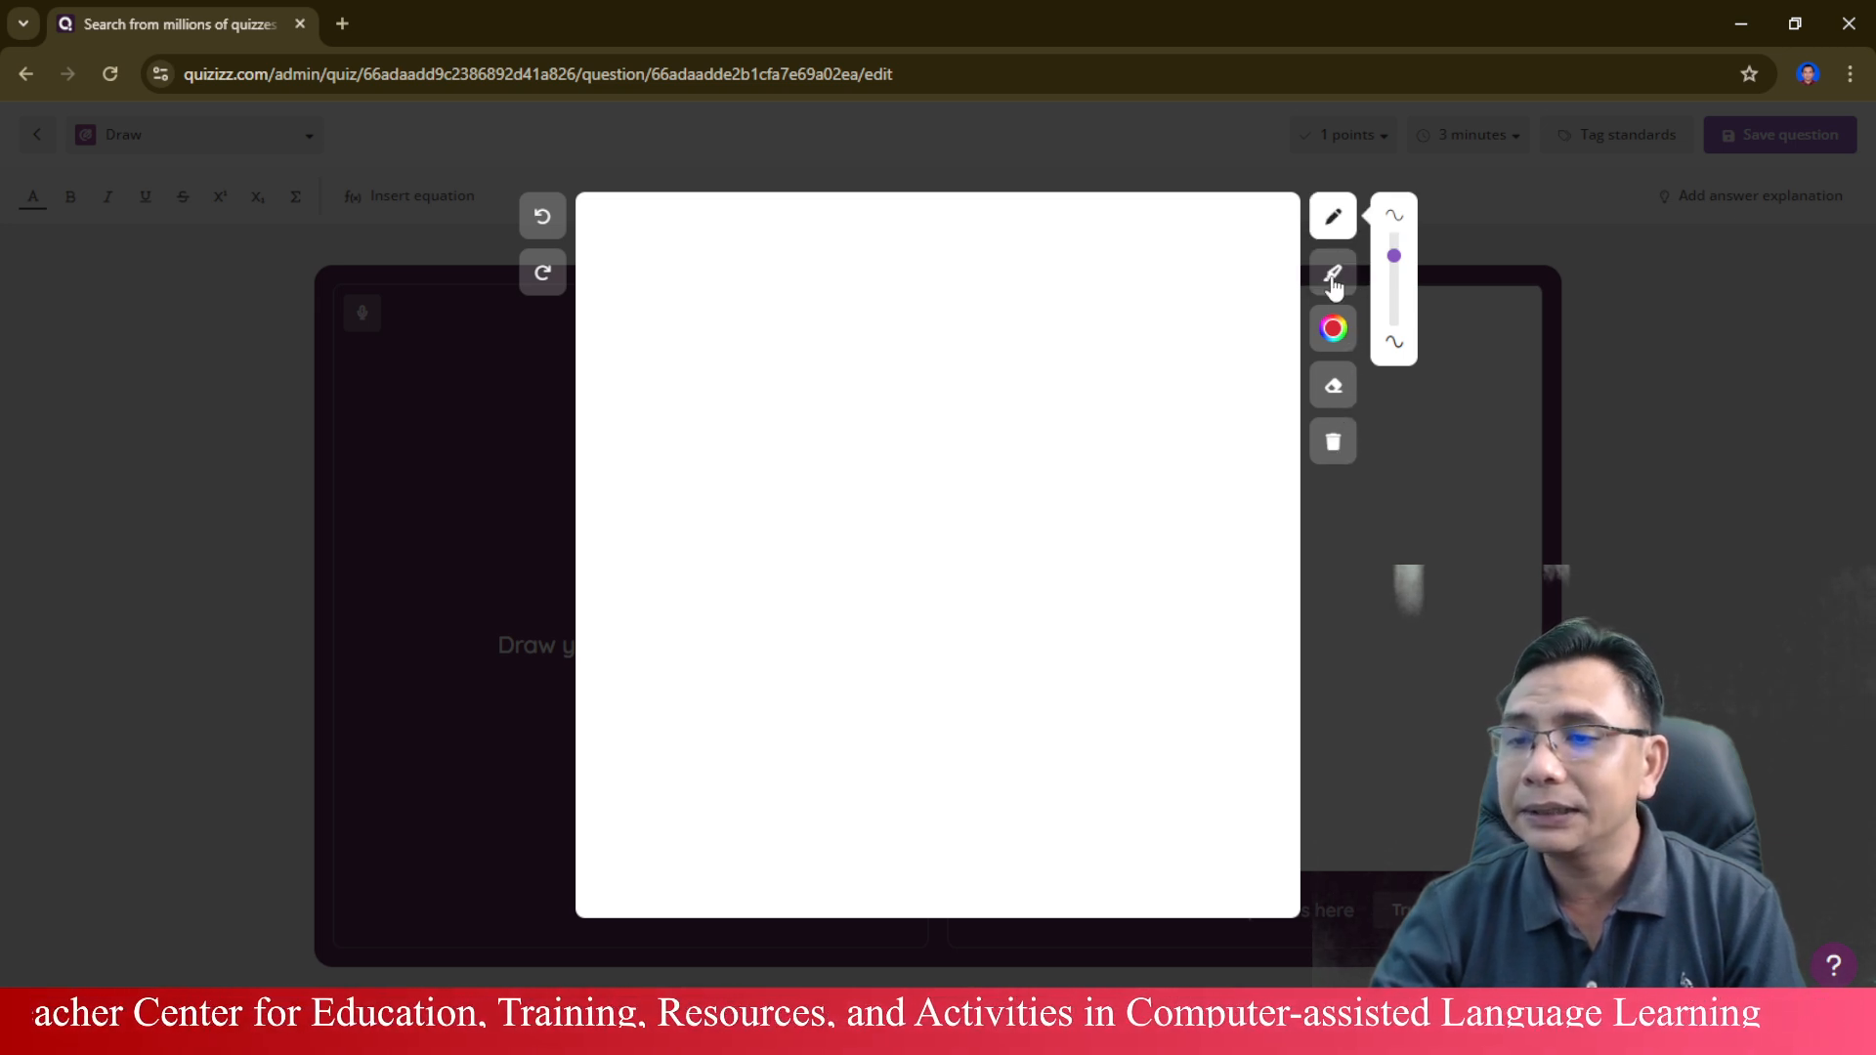
pyautogui.moveTo(751, 477)
pyautogui.mouseDown()
pyautogui.moveTo(930, 350)
pyautogui.moveTo(1122, 457)
pyautogui.mouseUp()
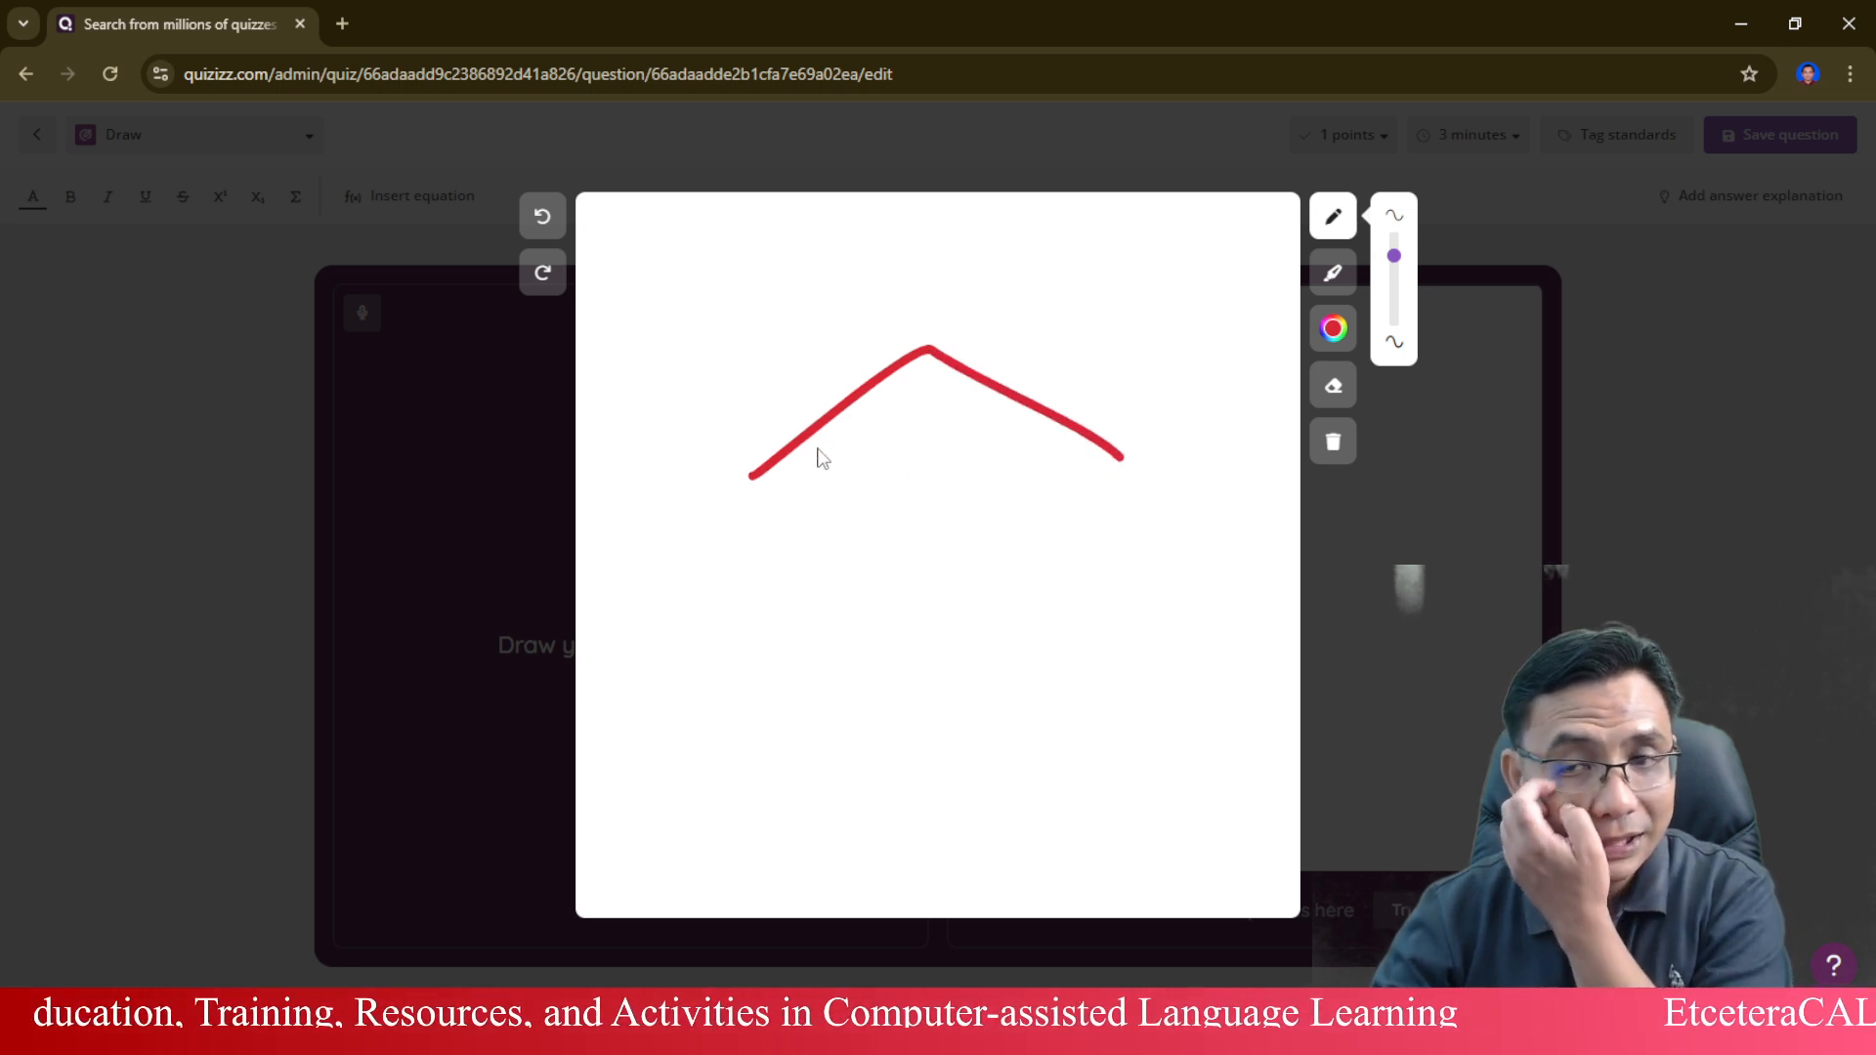
pyautogui.moveTo(817, 448); pyautogui.dragTo(827, 628)
pyautogui.moveTo(818, 446)
pyautogui.mouseDown()
pyautogui.moveTo(1130, 490)
pyautogui.moveTo(1094, 452)
pyautogui.mouseUp()
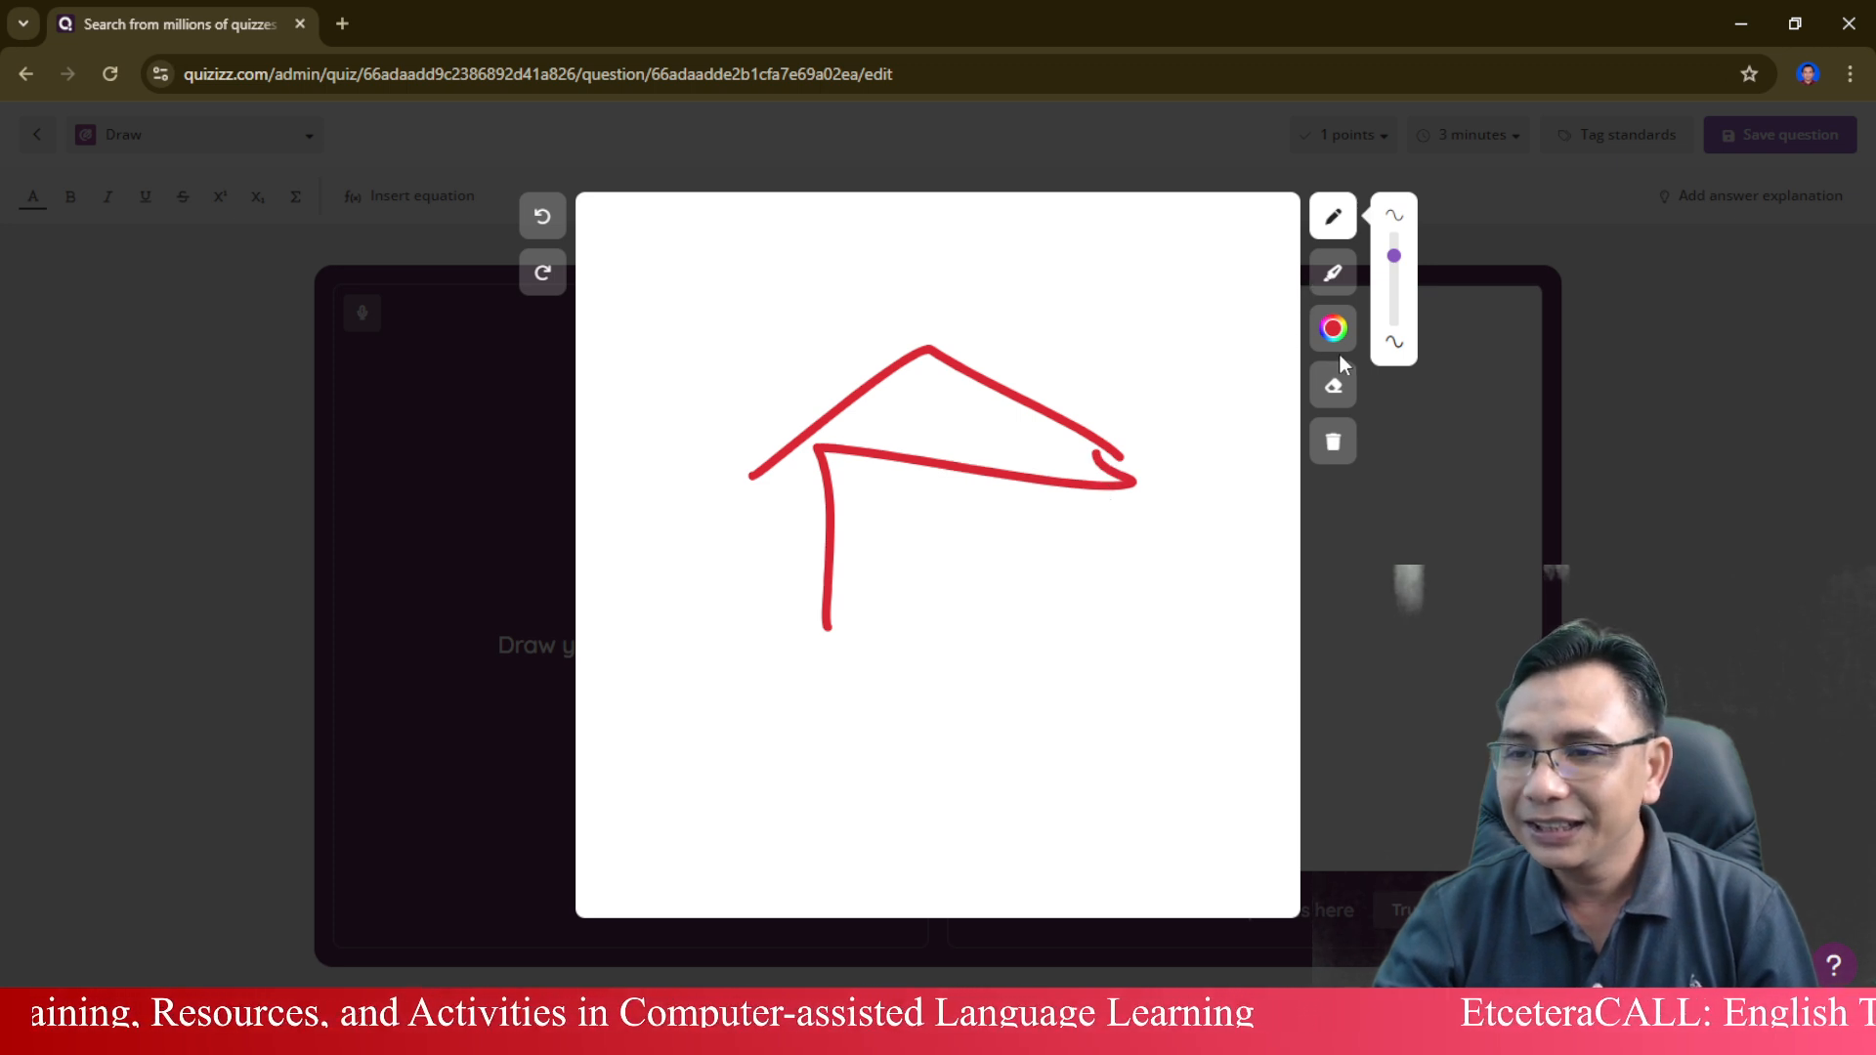
# Clear the trial canvas and redraw the red house with a roof, two walls, a ground line and a doorway.
pyautogui.click(1334, 442)
pyautogui.moveTo(735, 469)
pyautogui.mouseDown()
pyautogui.moveTo(958, 337)
pyautogui.moveTo(1194, 474)
pyautogui.mouseUp()
pyautogui.moveTo(837, 445); pyautogui.dragTo(866, 689)
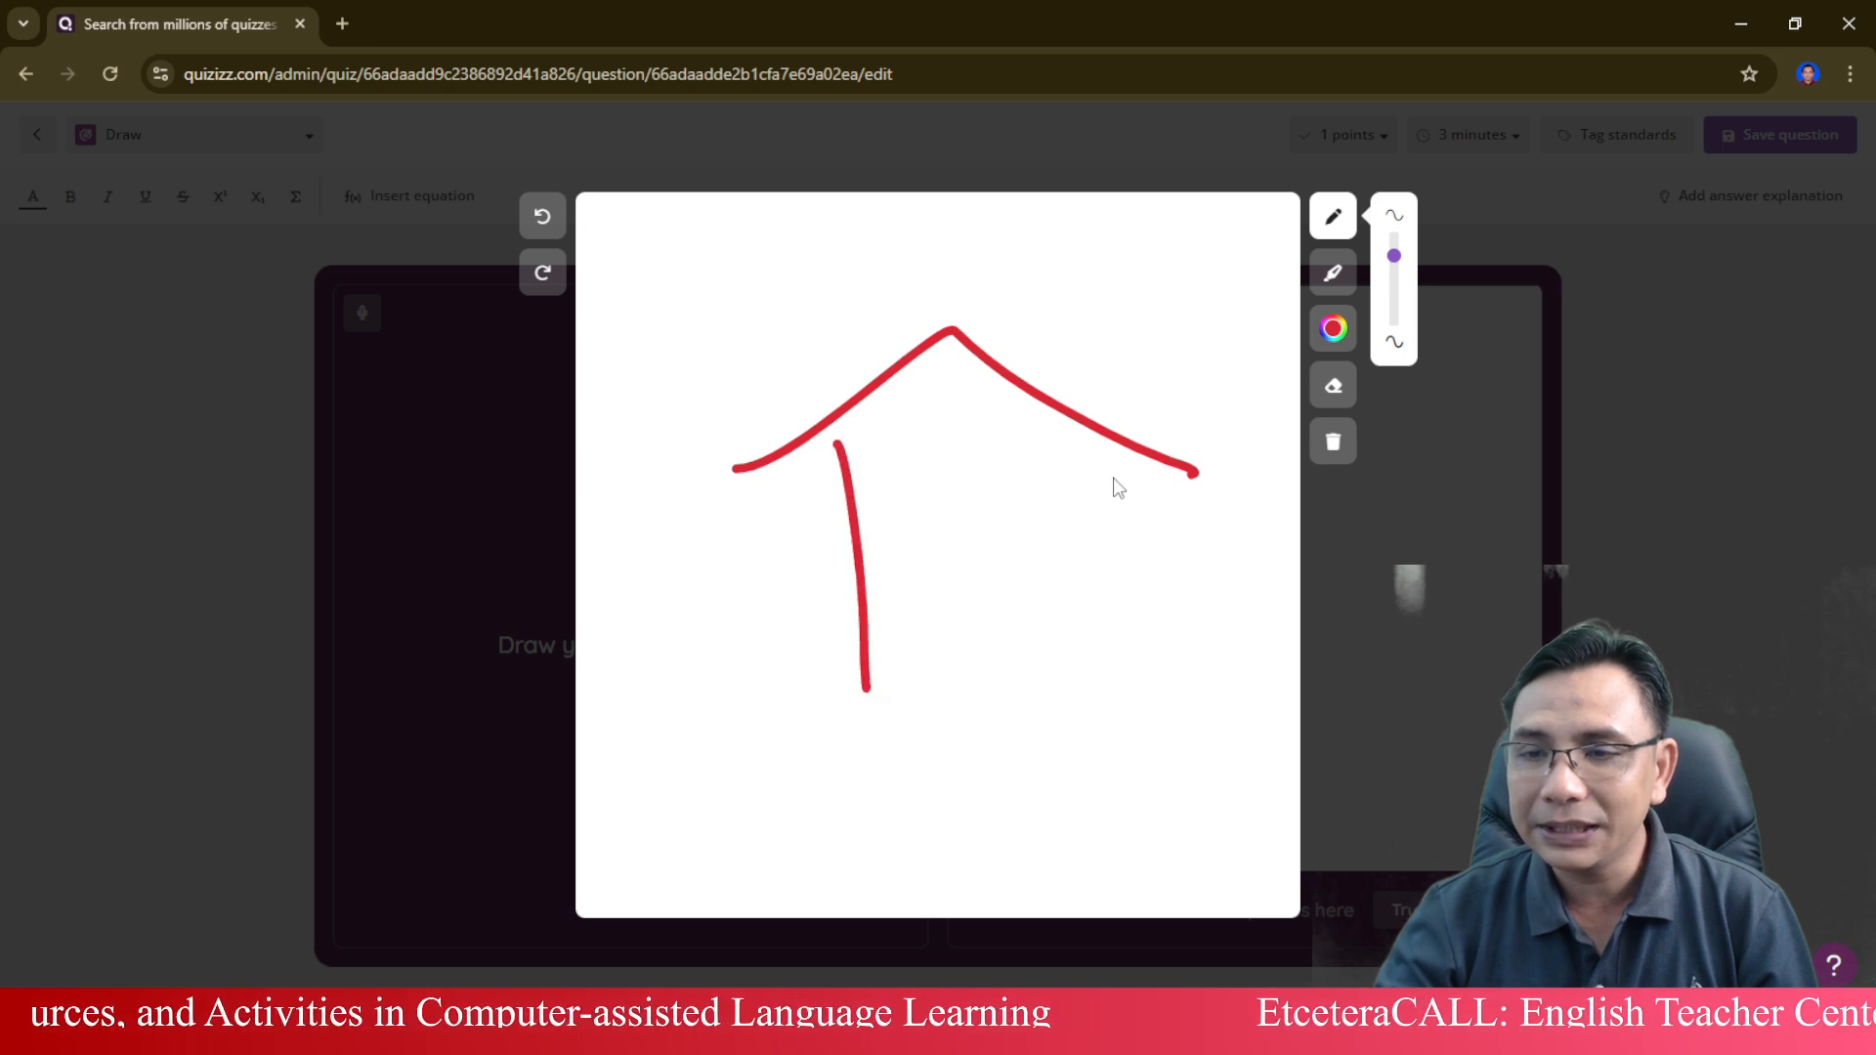
pyautogui.moveTo(1109, 447); pyautogui.dragTo(1156, 813)
pyautogui.moveTo(835, 747)
pyautogui.mouseDown()
pyautogui.moveTo(883, 728)
pyautogui.moveTo(1298, 731)
pyautogui.mouseUp()
pyautogui.moveTo(961, 557); pyautogui.dragTo(1009, 682)
pyautogui.click(940, 553)
pyautogui.moveTo(938, 553); pyautogui.dragTo(1106, 712)
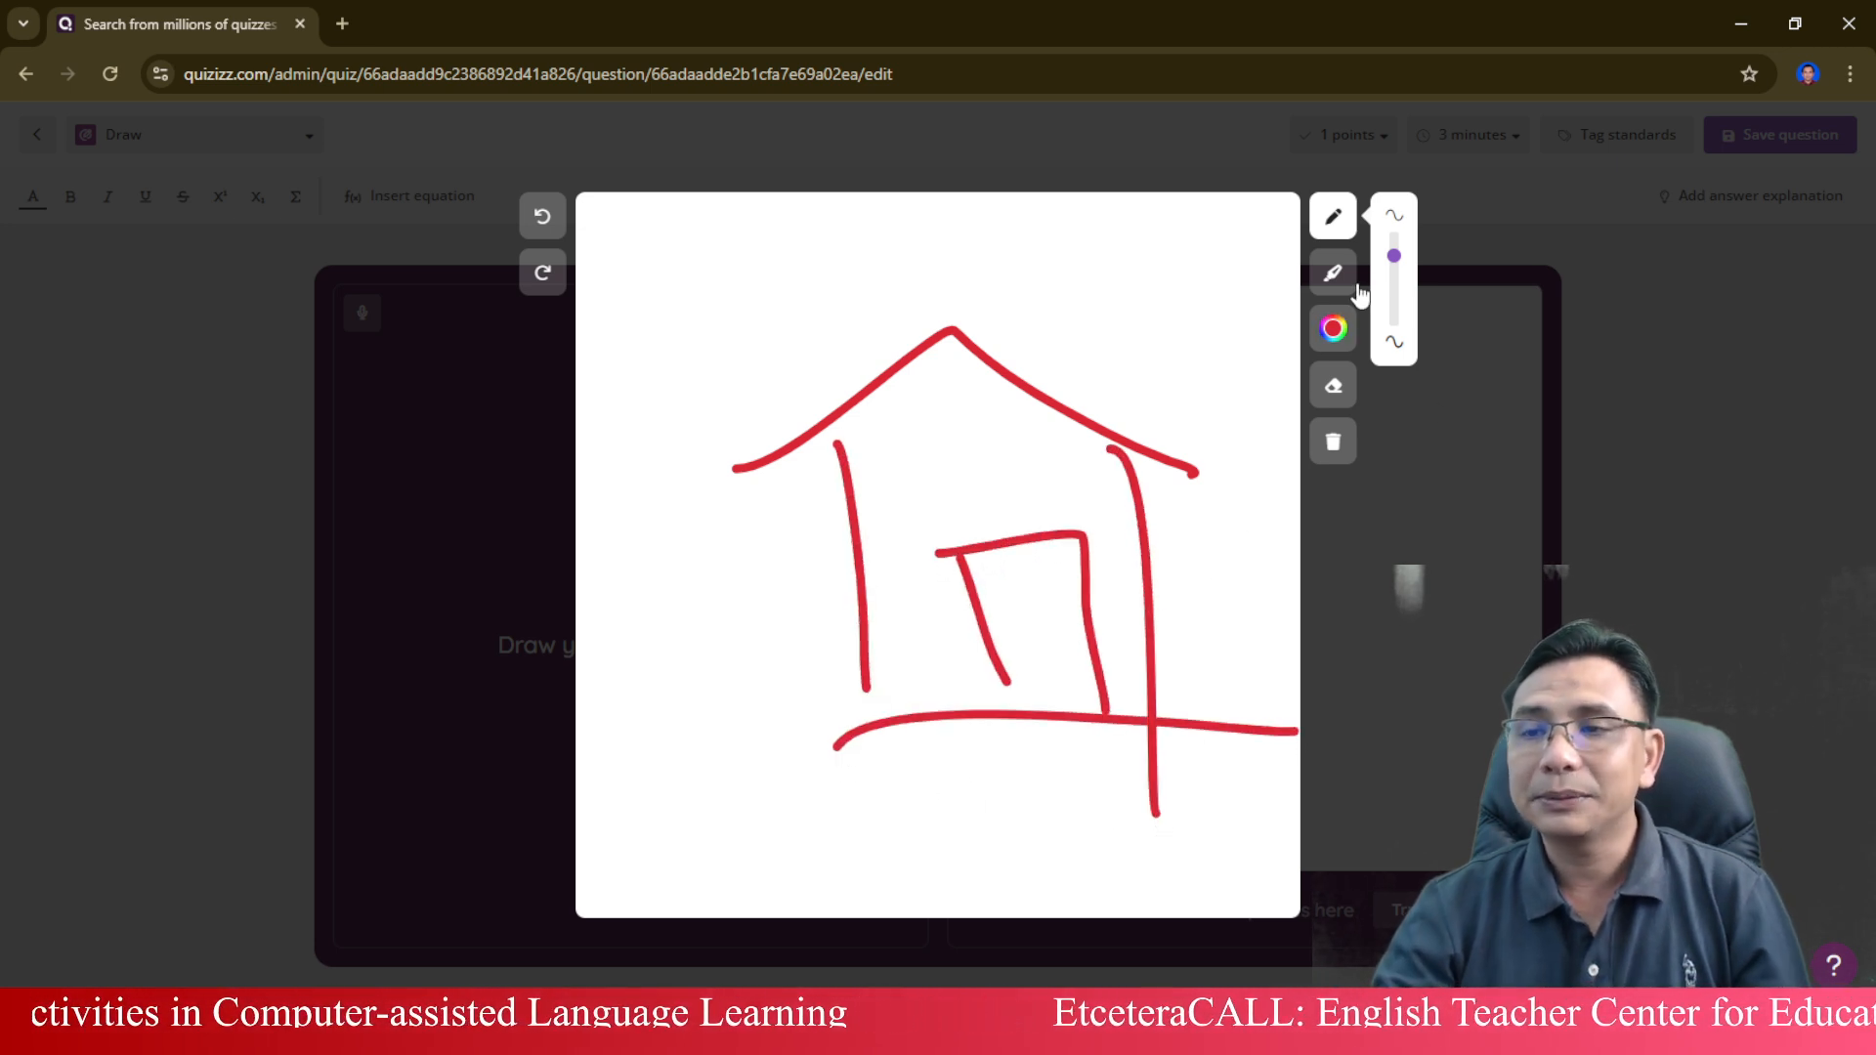
# Undo the doorway and ground line strokes, and leave the drawing trial.
pyautogui.click(543, 217)
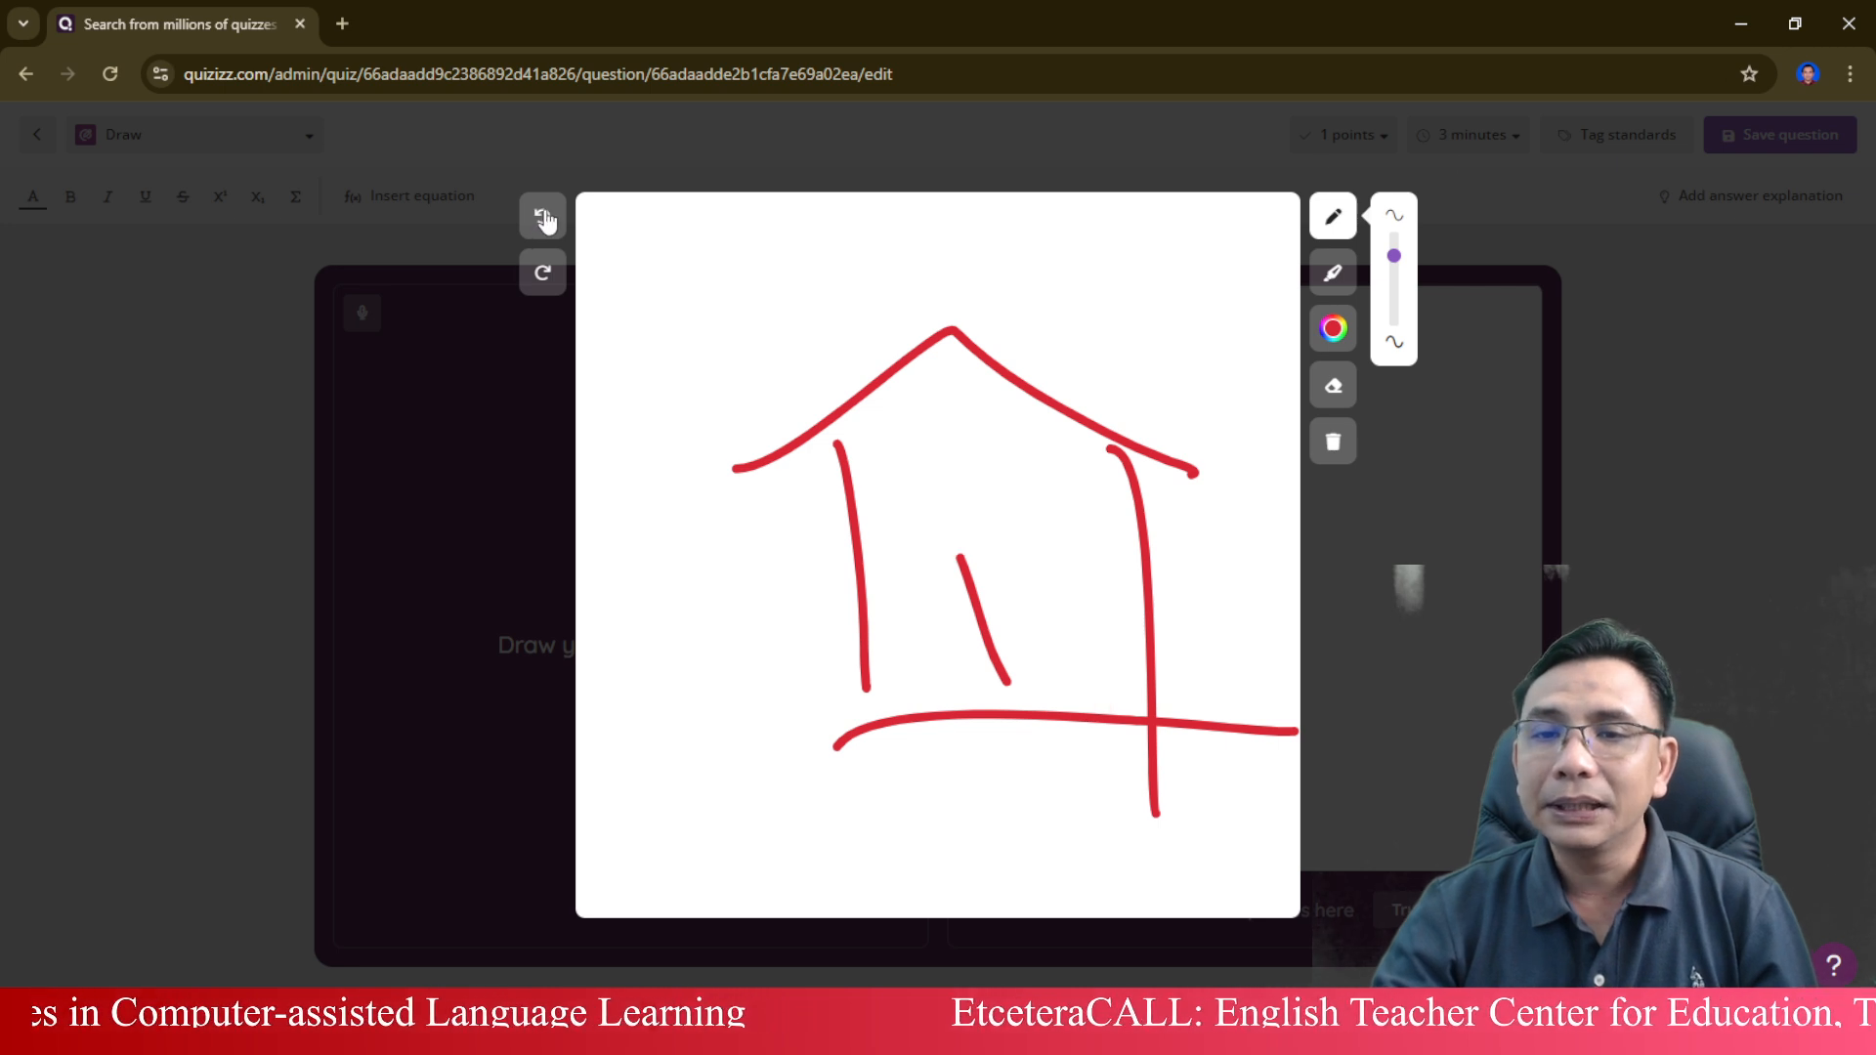
pyautogui.click(543, 216)
pyautogui.click(544, 217)
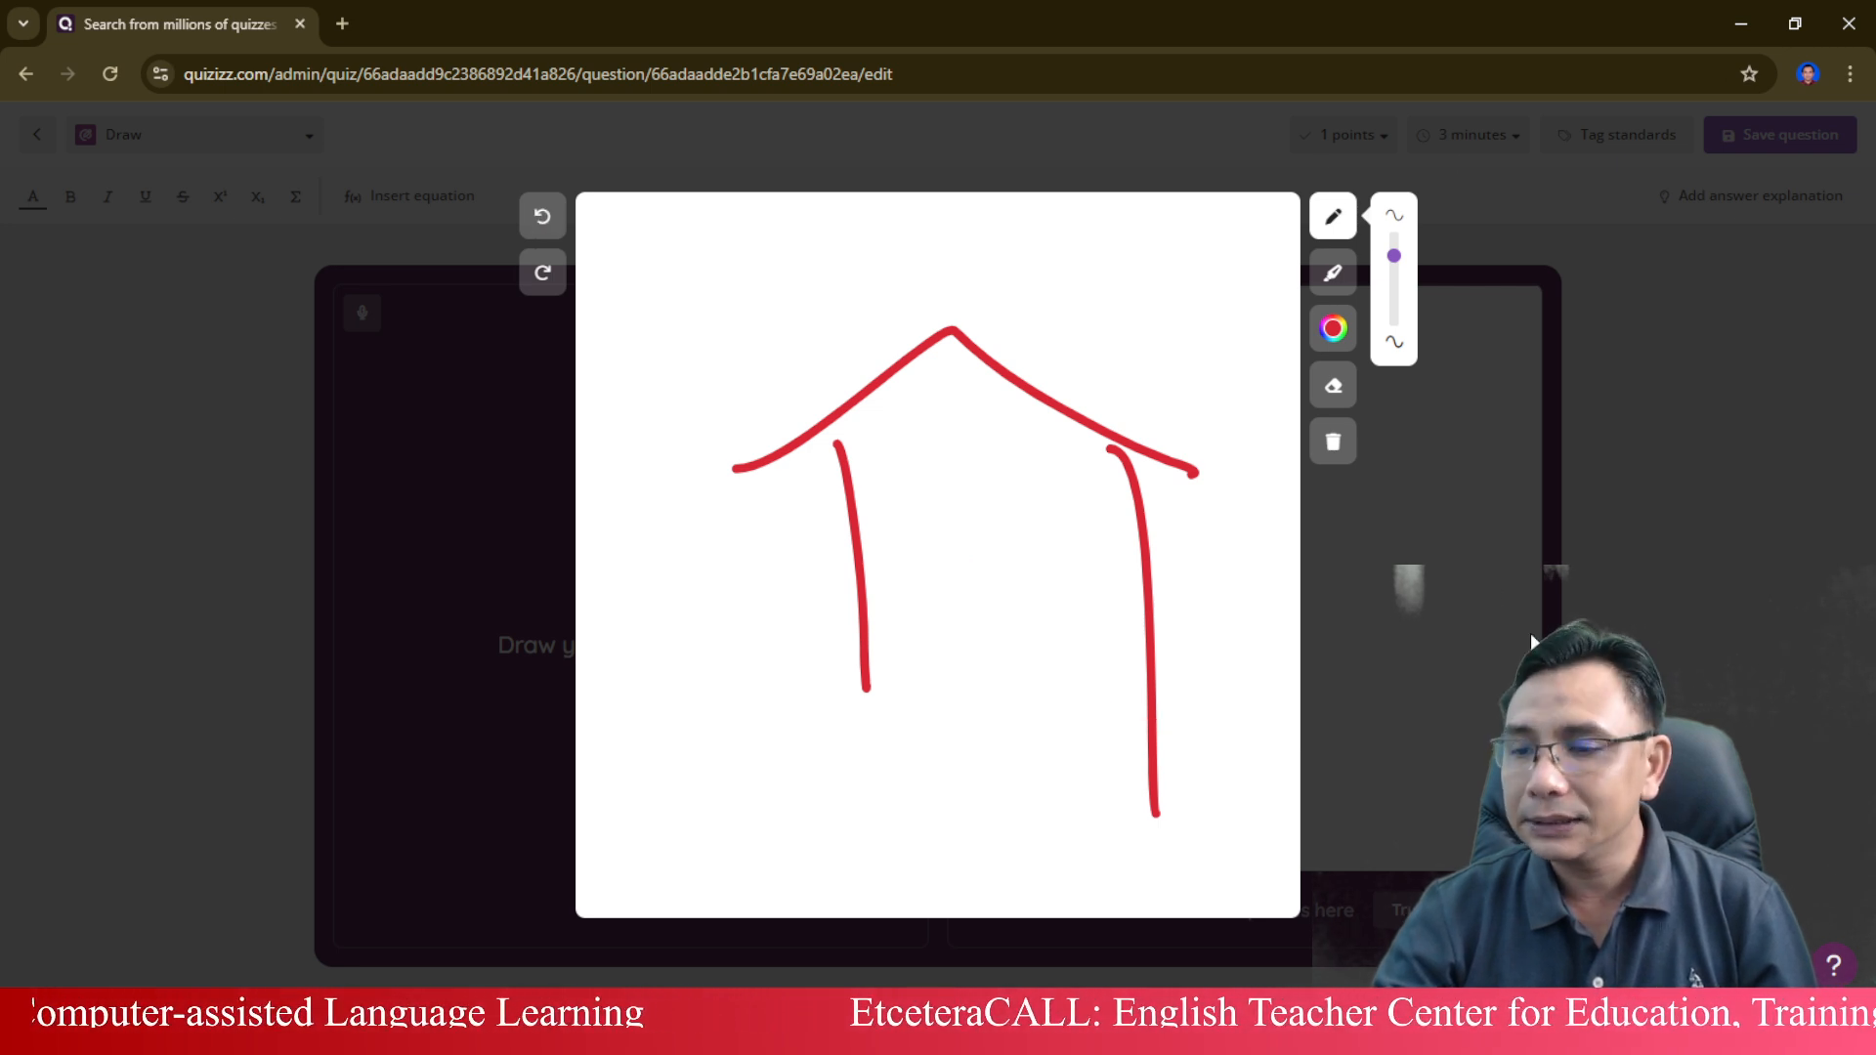
pyautogui.press('Escape')
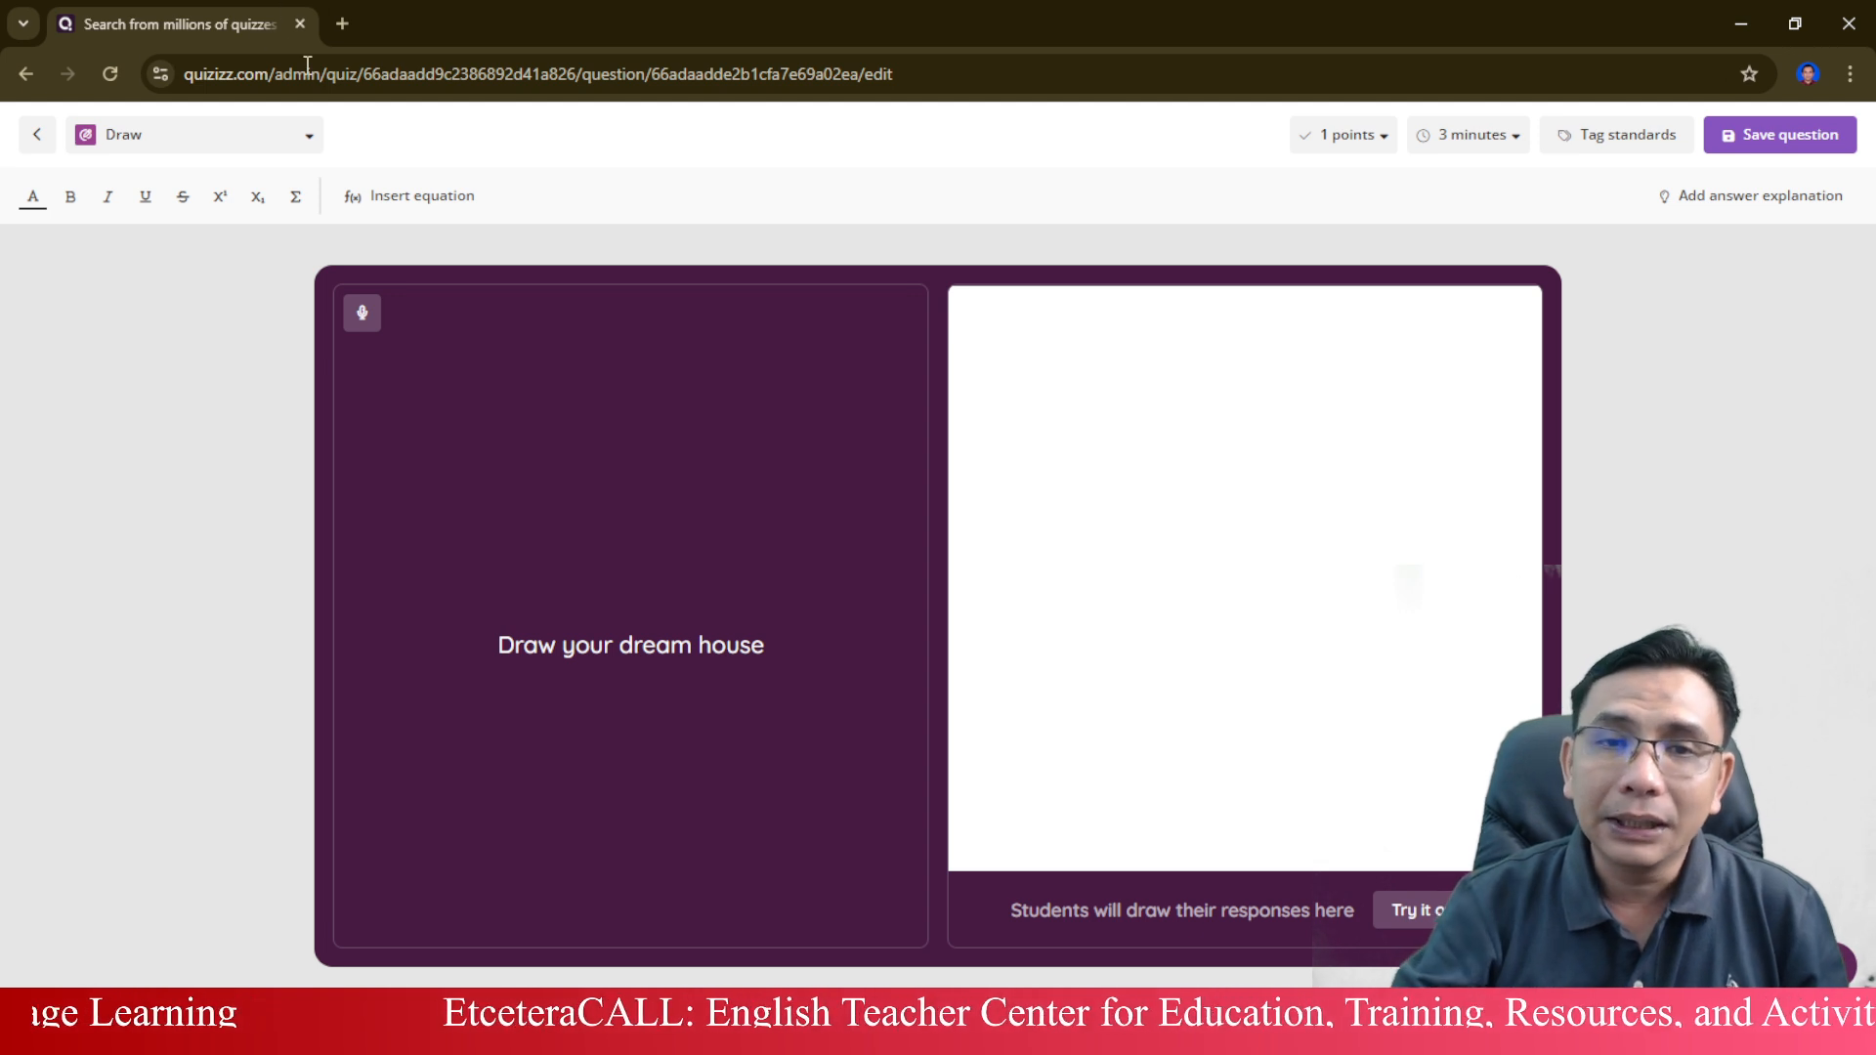
# Change the question type from Draw to Open Ended.
pyautogui.click(311, 147)
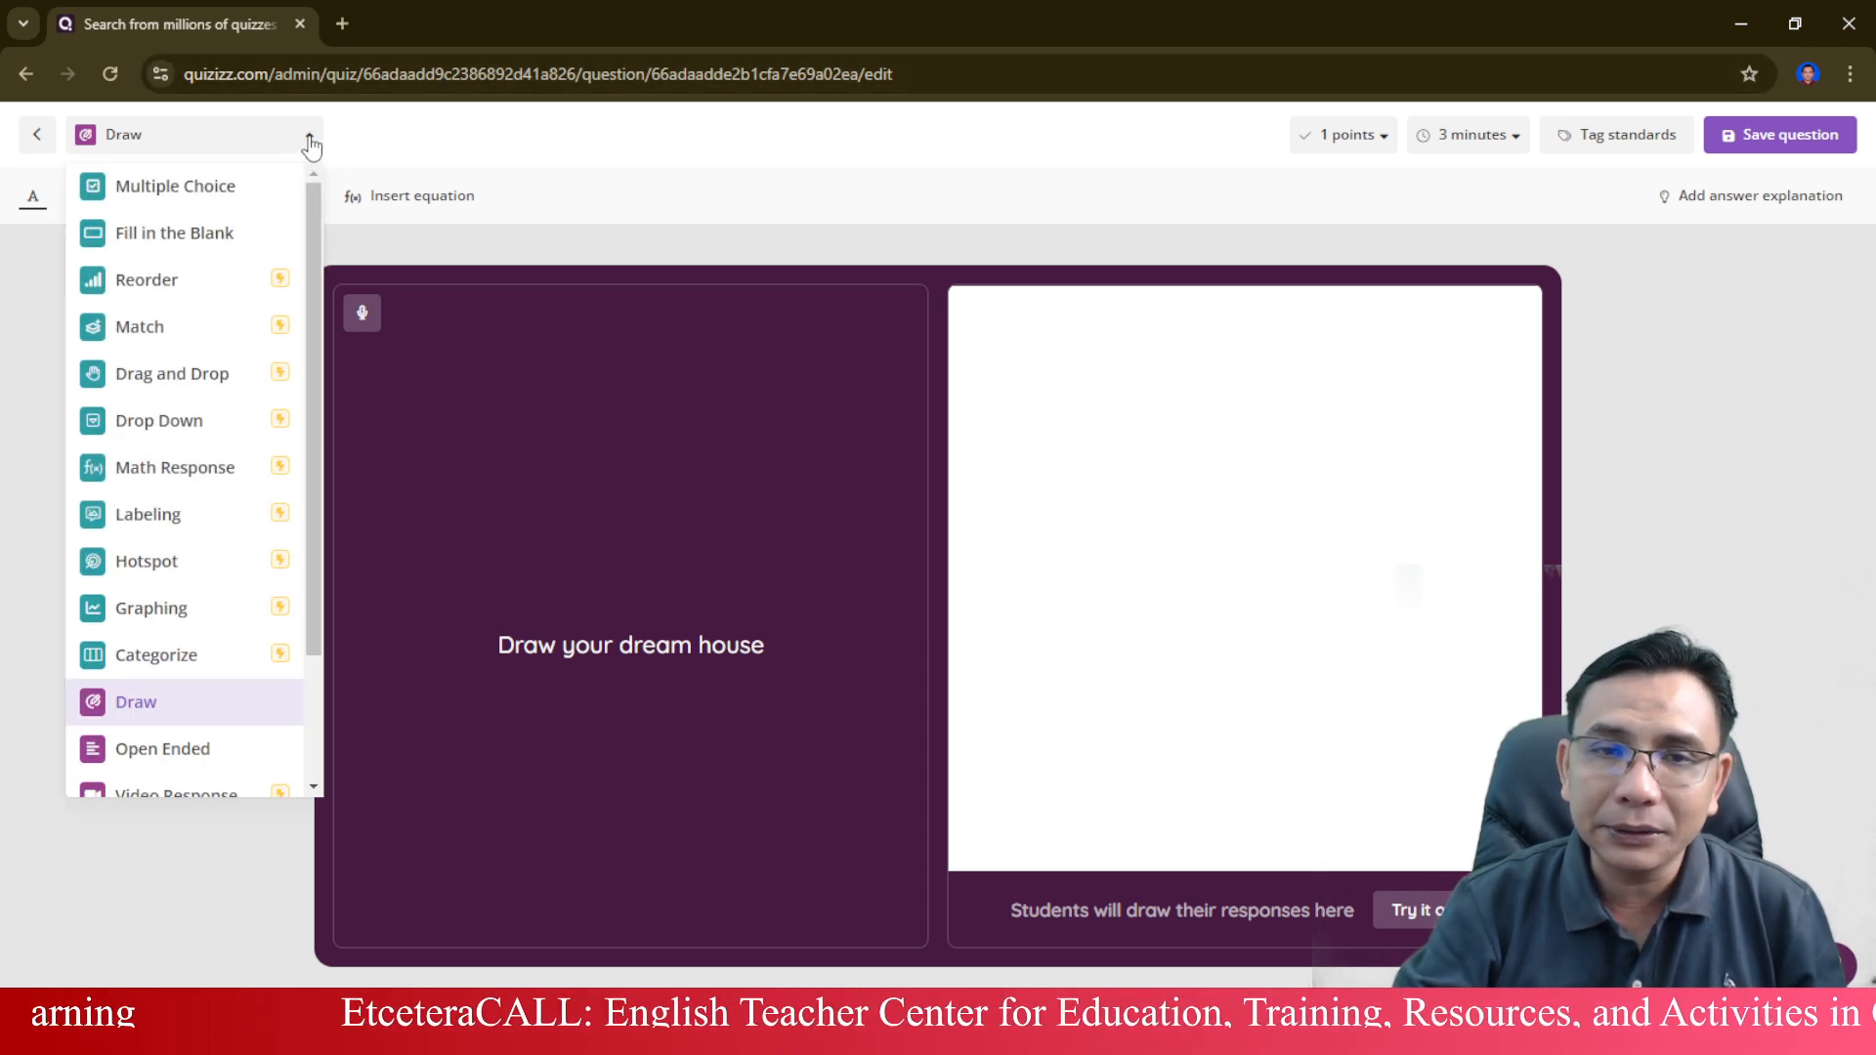
pyautogui.scroll(-2, 240, 506)
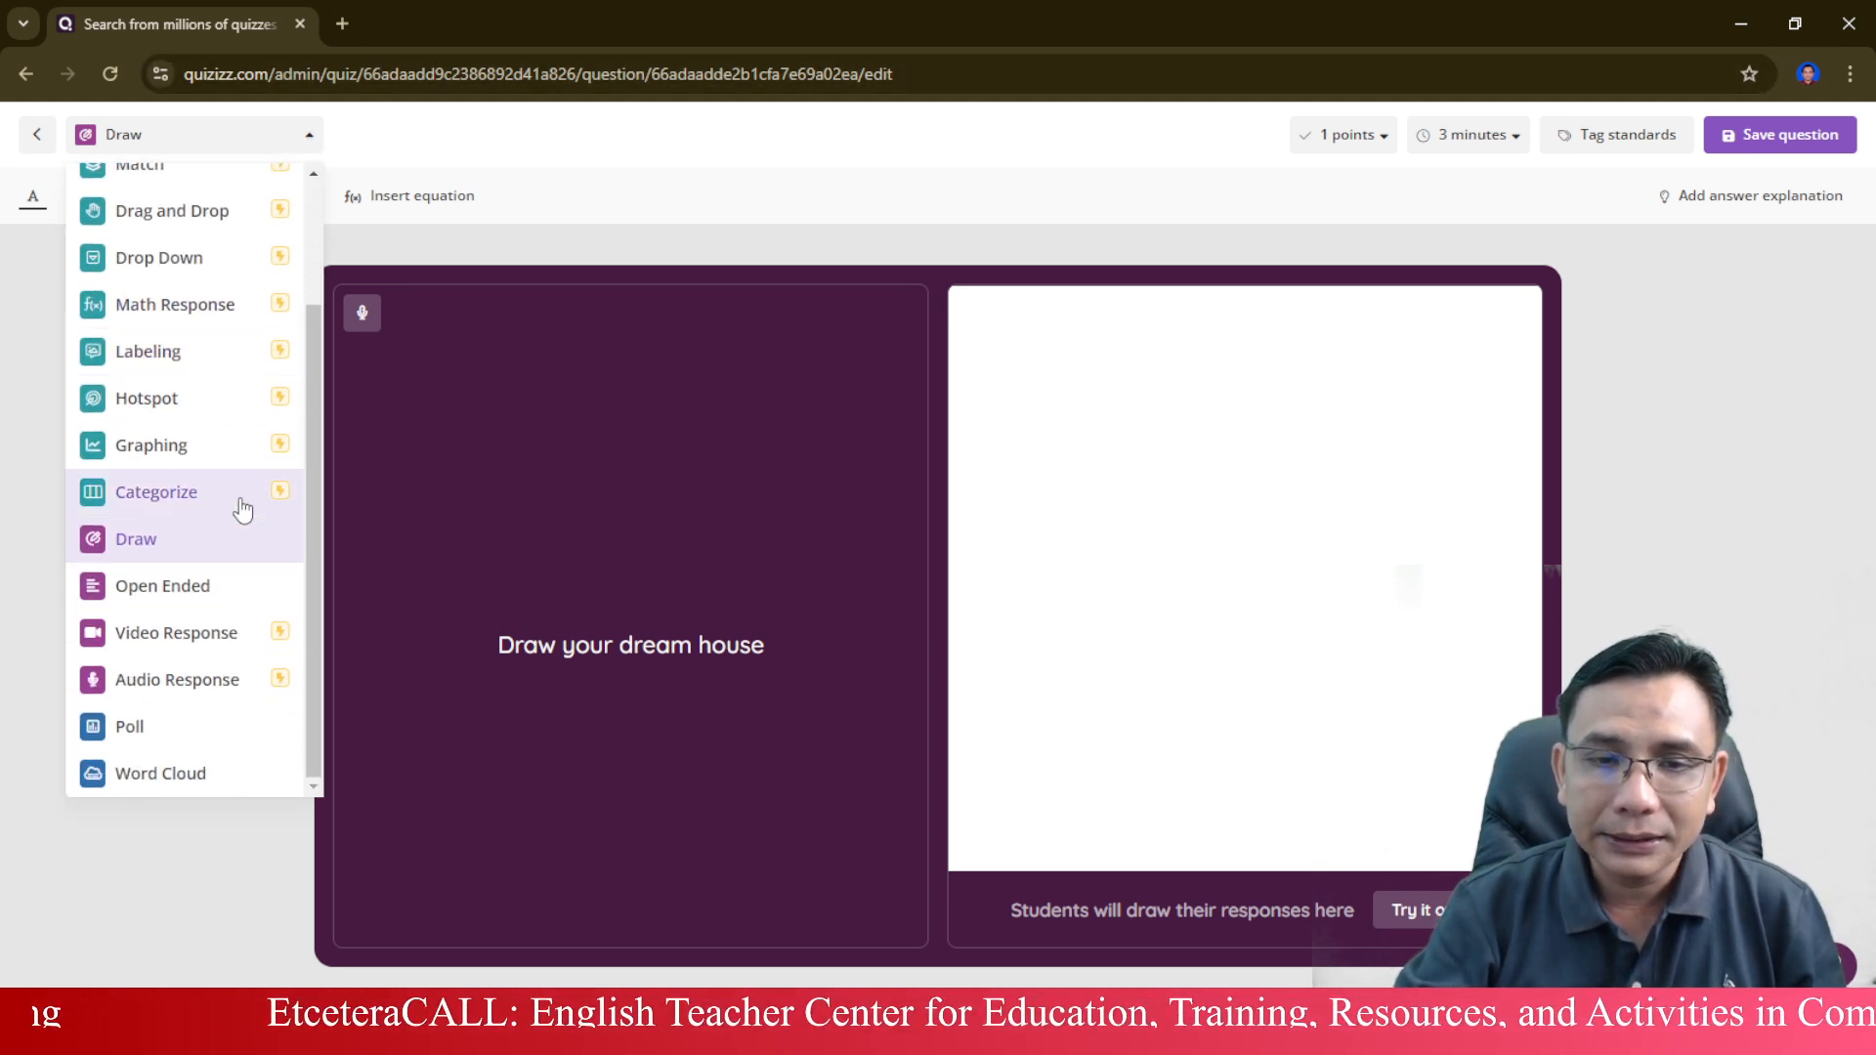
pyautogui.click(234, 596)
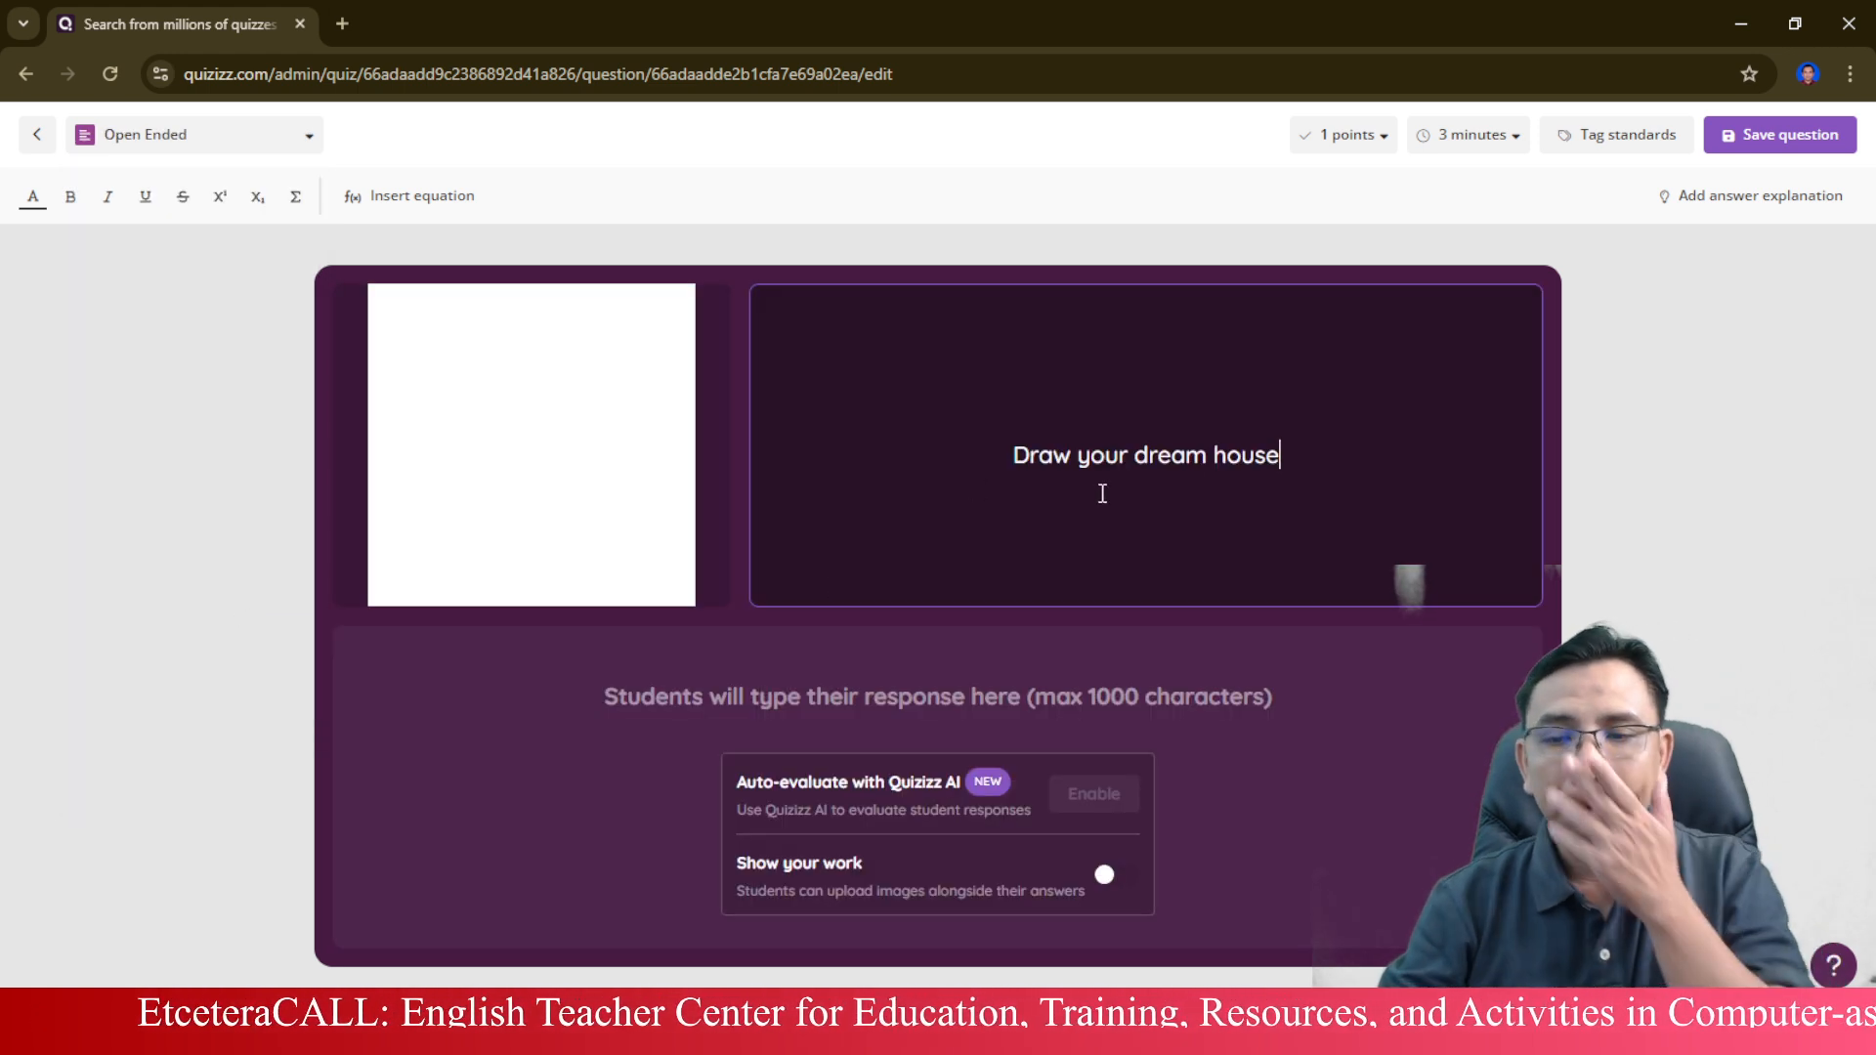
# Replace the question text with "Write 3 - 4 sentences describing yourself" and delete the blank canvas image.
pyautogui.moveTo(1315, 446); pyautogui.dragTo(455, 466)
pyautogui.moveTo(615, 415)
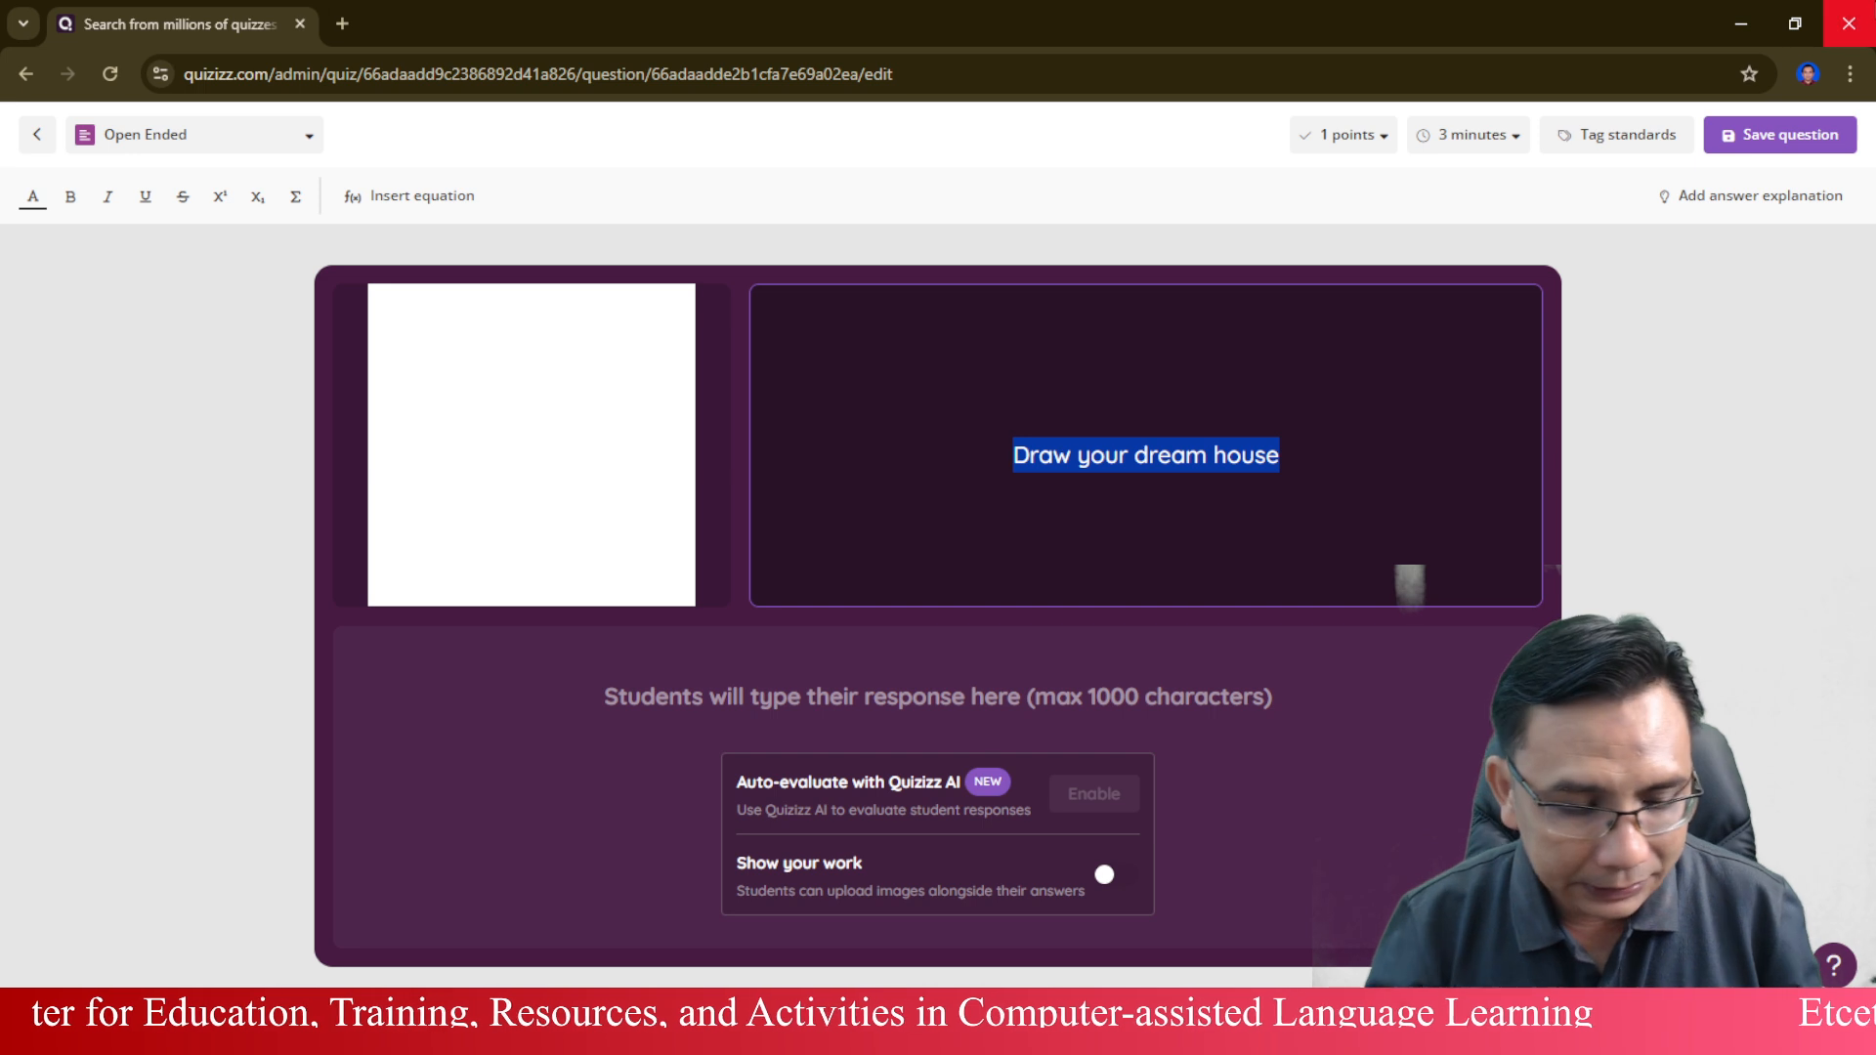
pyautogui.write('Write th')
pyautogui.press('BackSpace')
pyautogui.press('BackSpace')
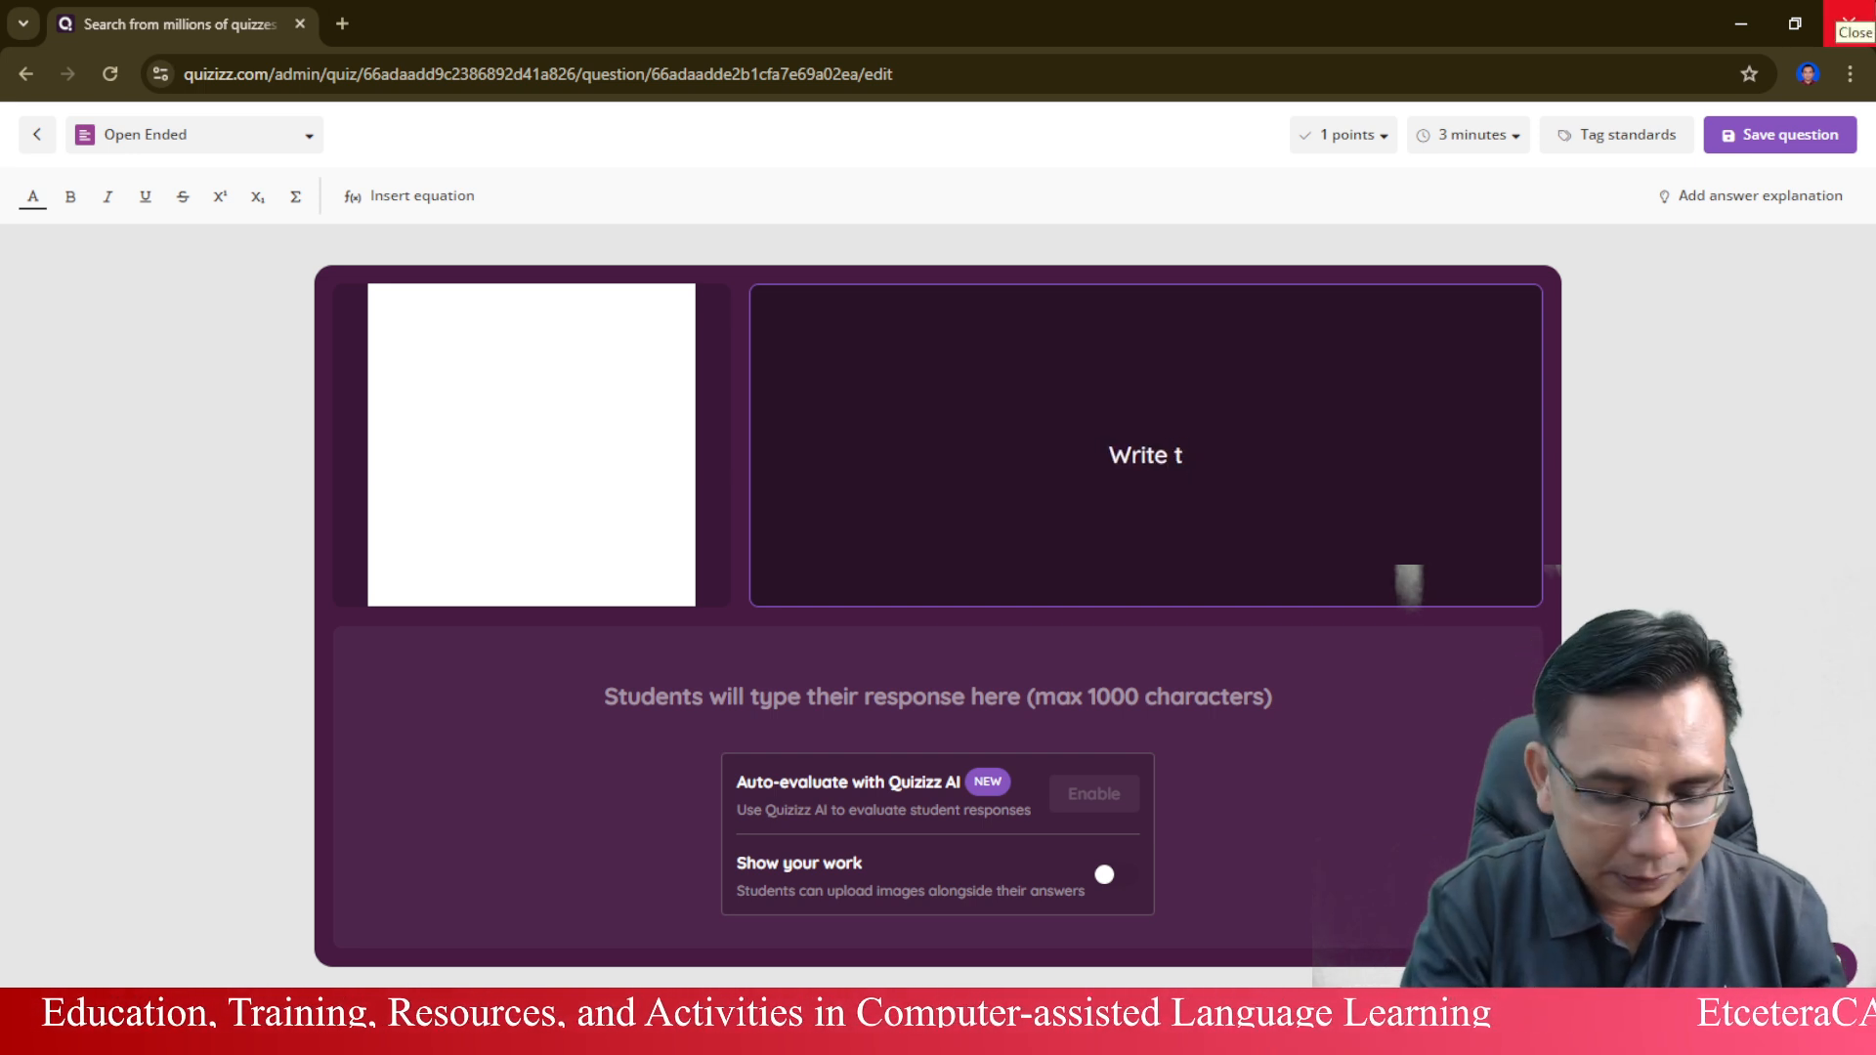
pyautogui.write('3 - 4 ')
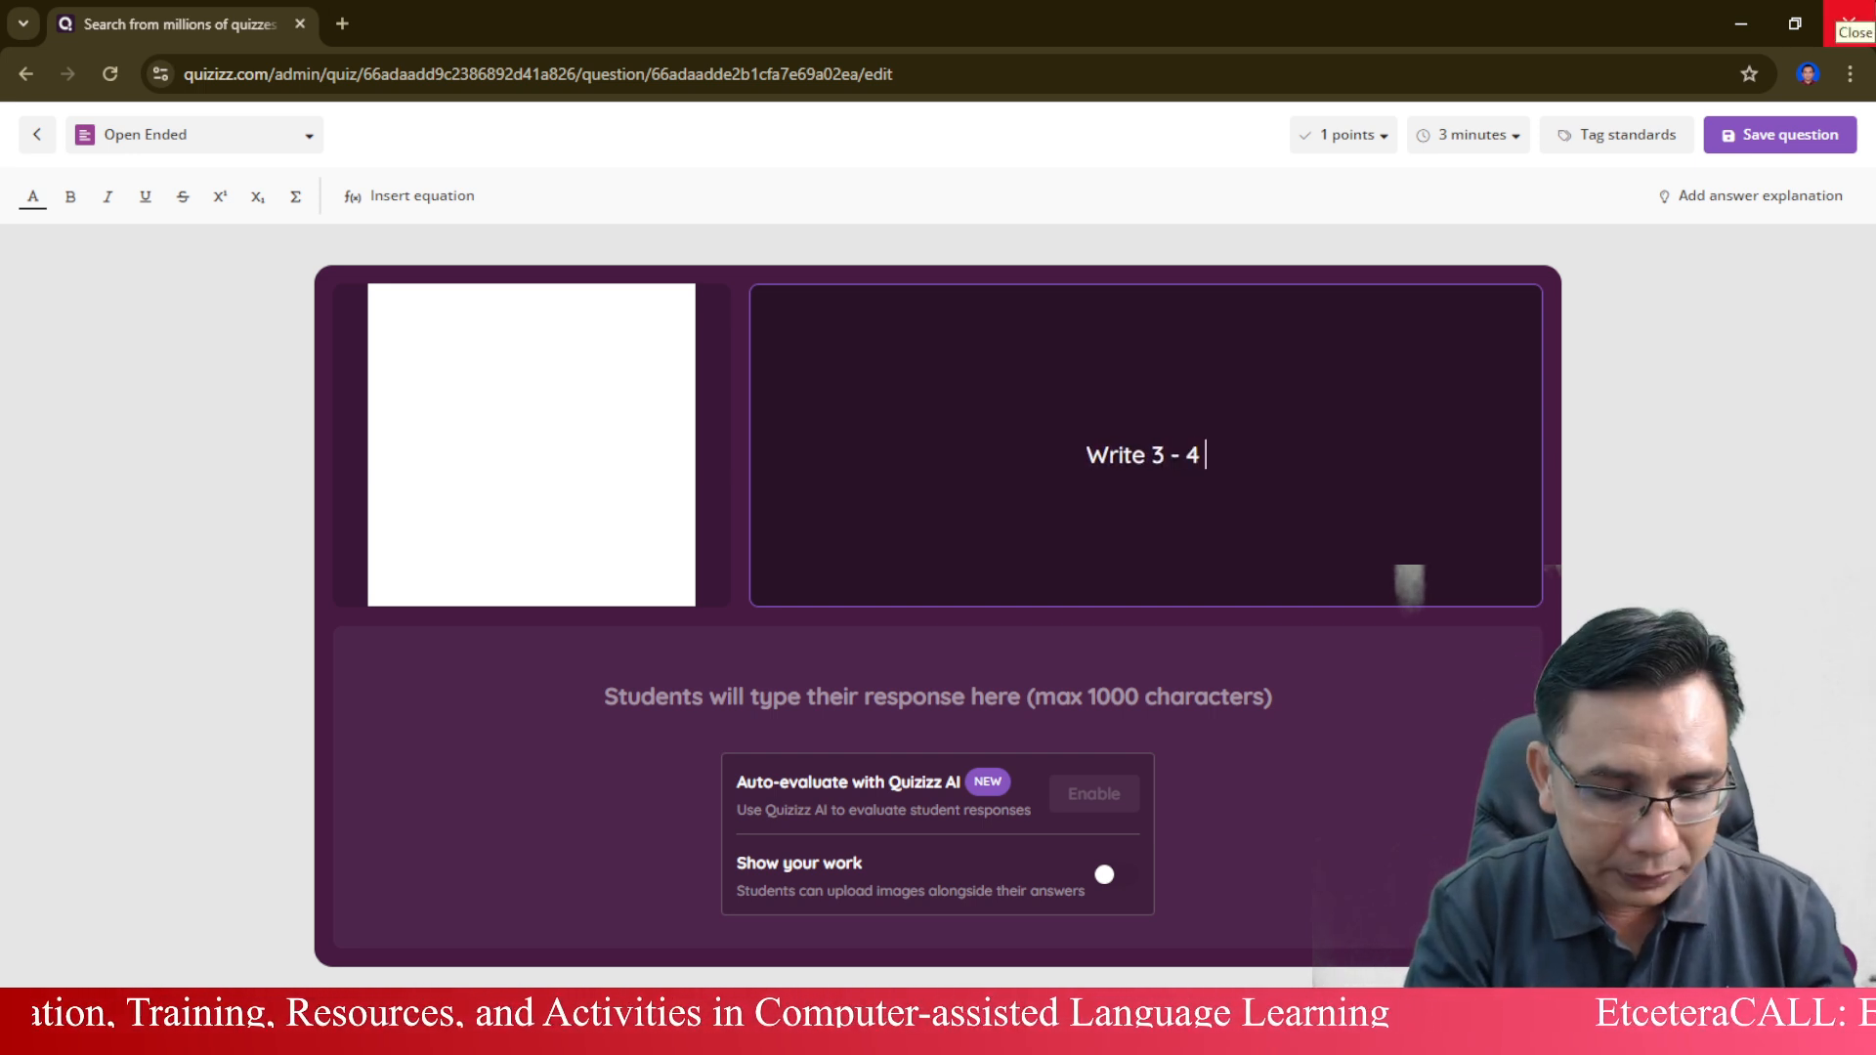
pyautogui.write('sentences desvcri')
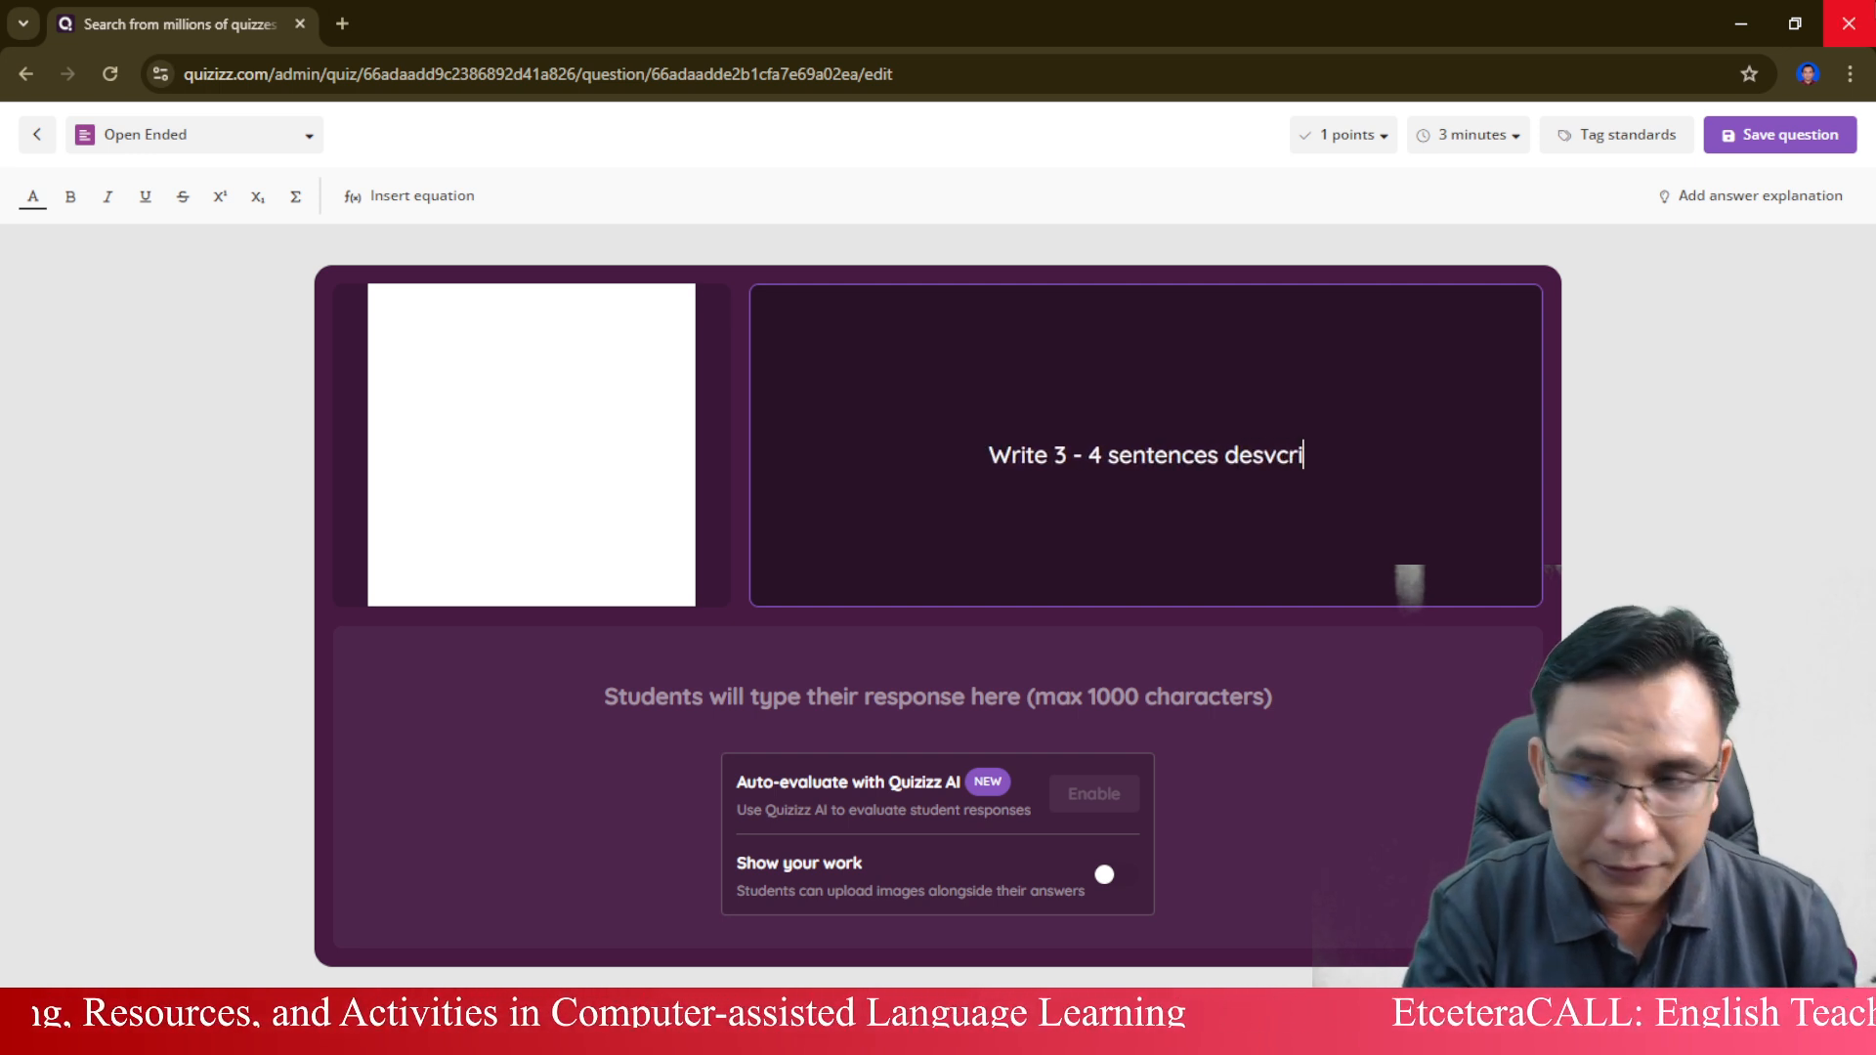
pyautogui.press('BackSpace')
pyautogui.press('BackSpace')
pyautogui.press('BackSpace')
pyautogui.press('BackSpace')
pyautogui.press('BackSpace')
pyautogui.press('BackSpace')
pyautogui.press('BackSpace')
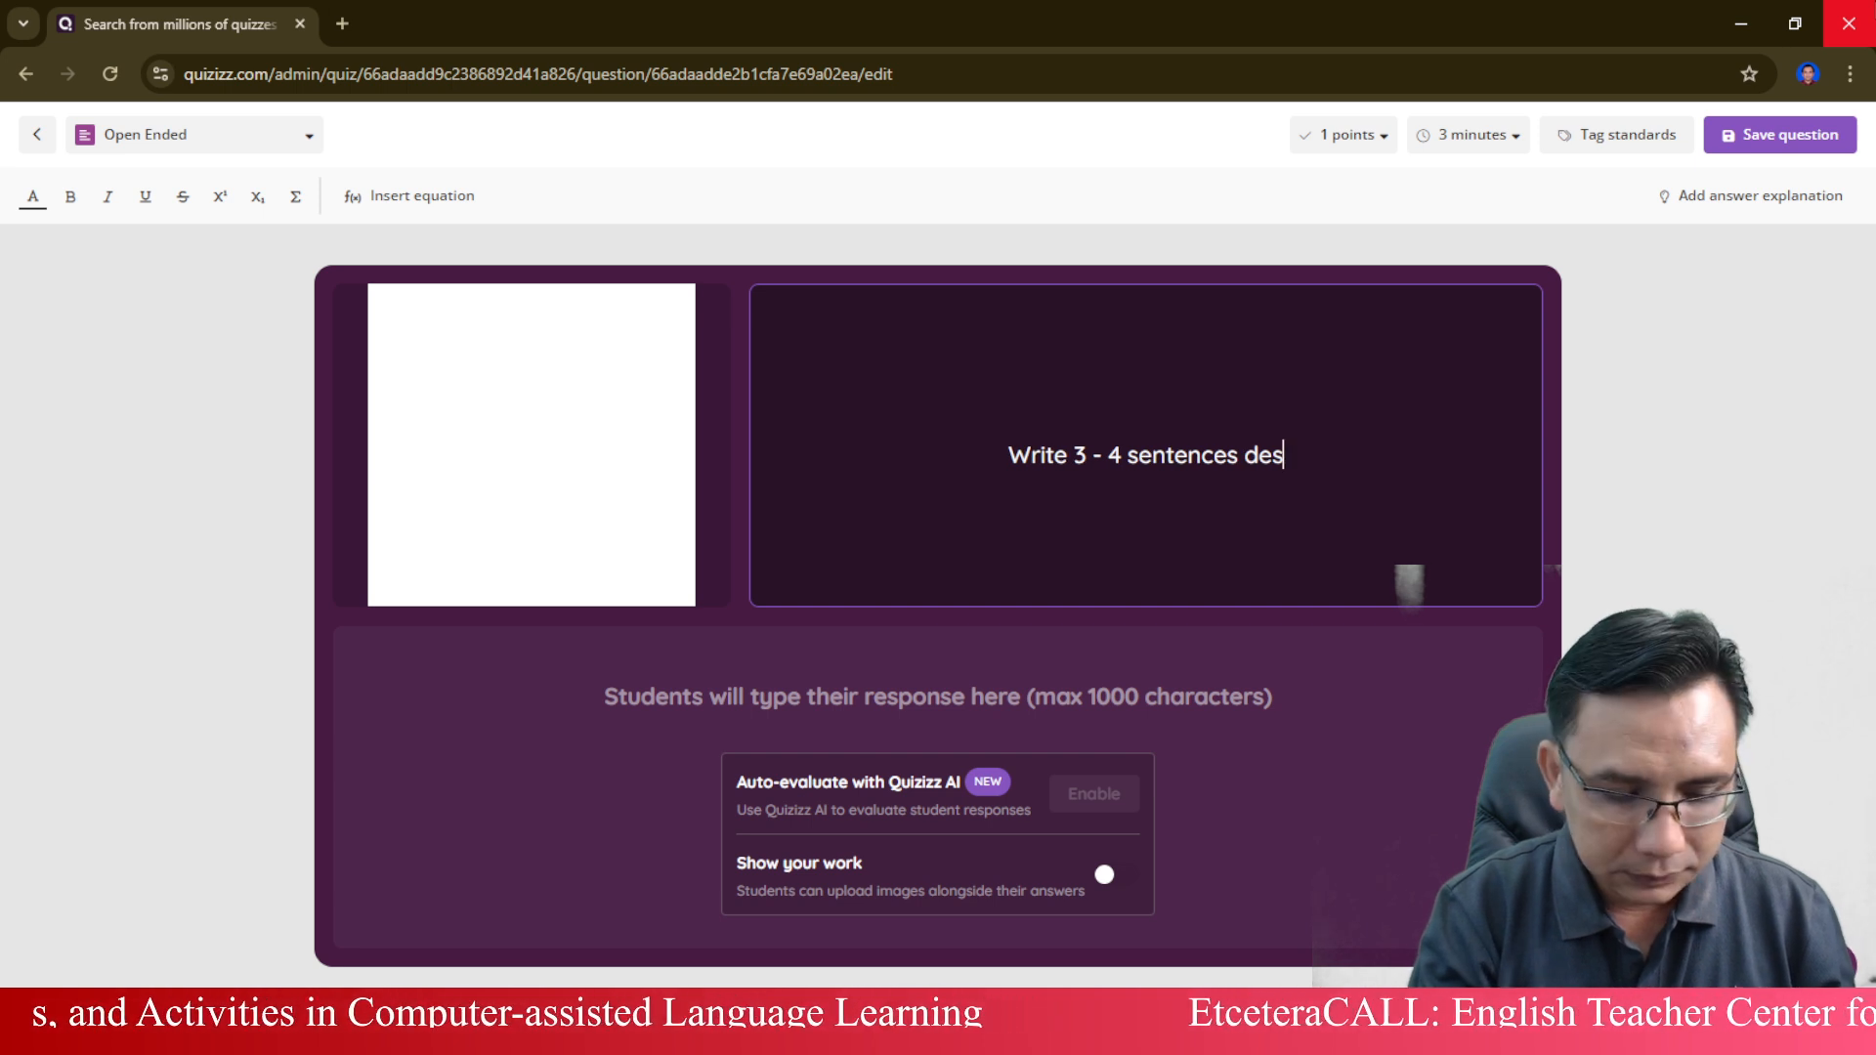
pyautogui.write('cribi')
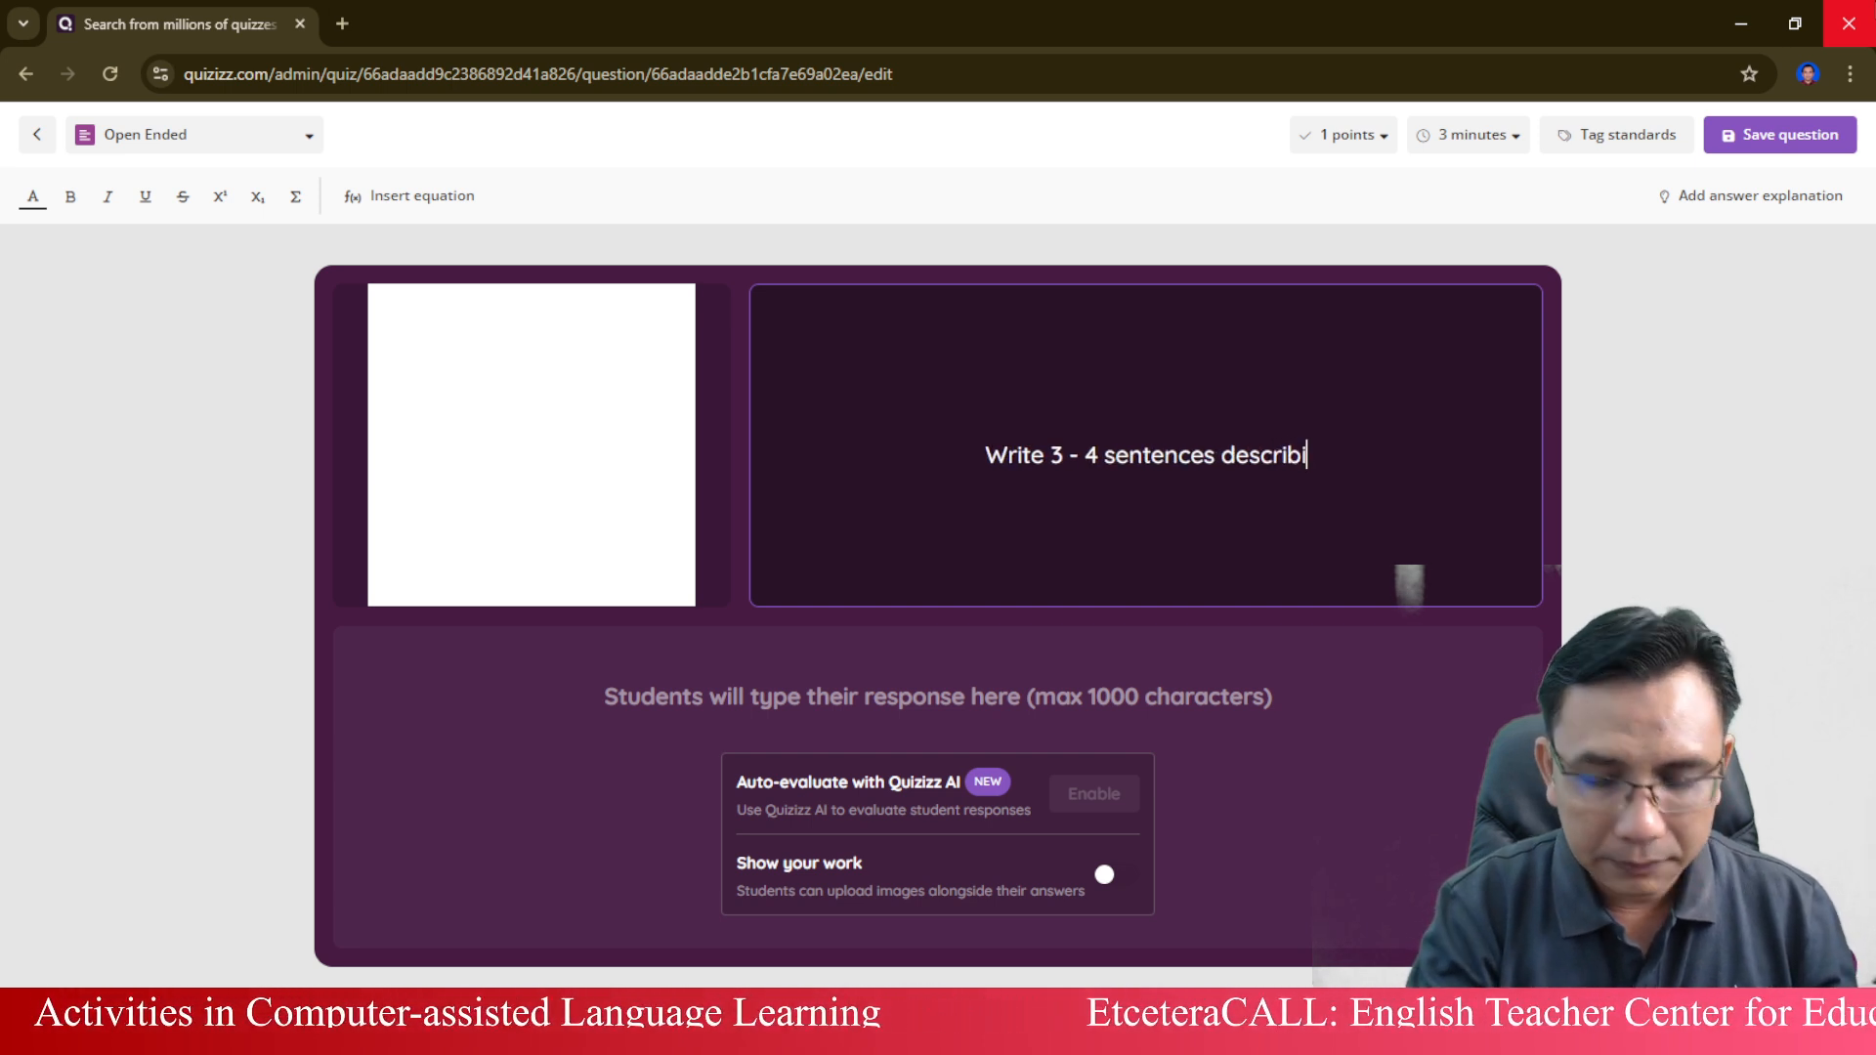
pyautogui.write('ng youselgf')
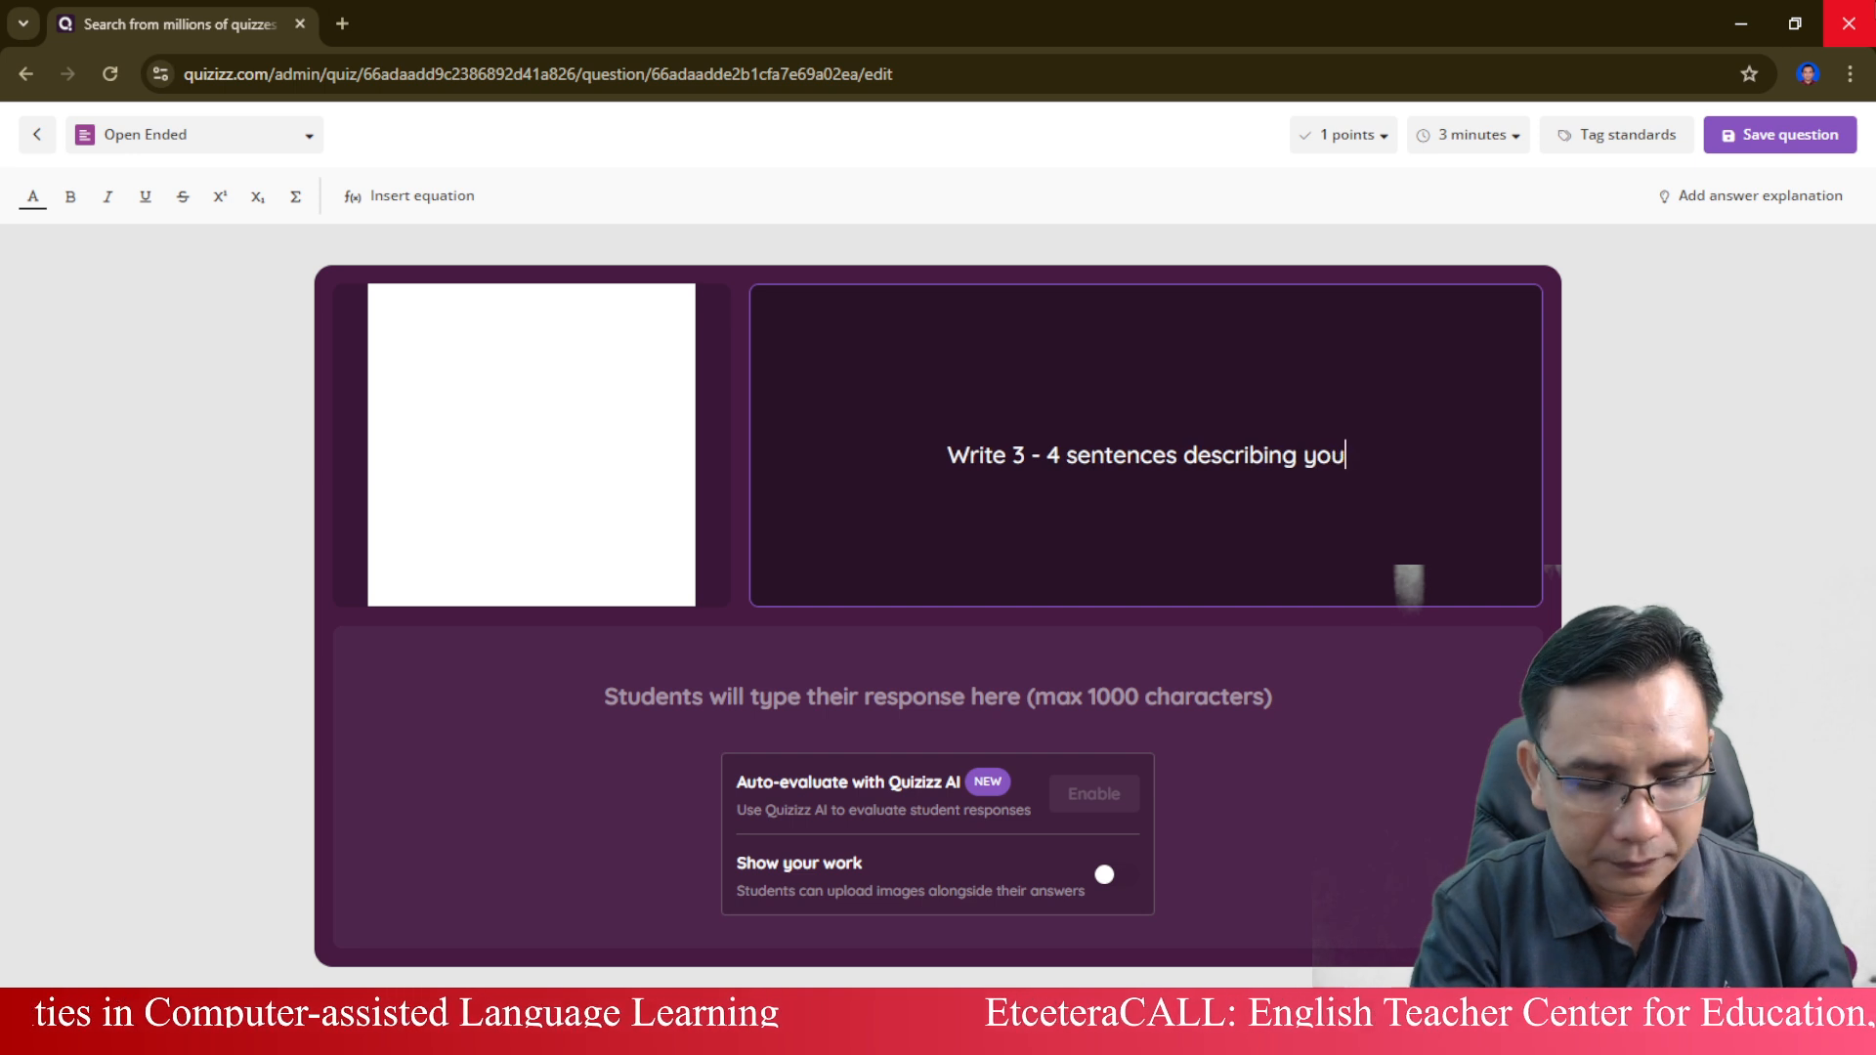
pyautogui.press('BackSpace')
pyautogui.press('BackSpace')
pyautogui.press('BackSpace')
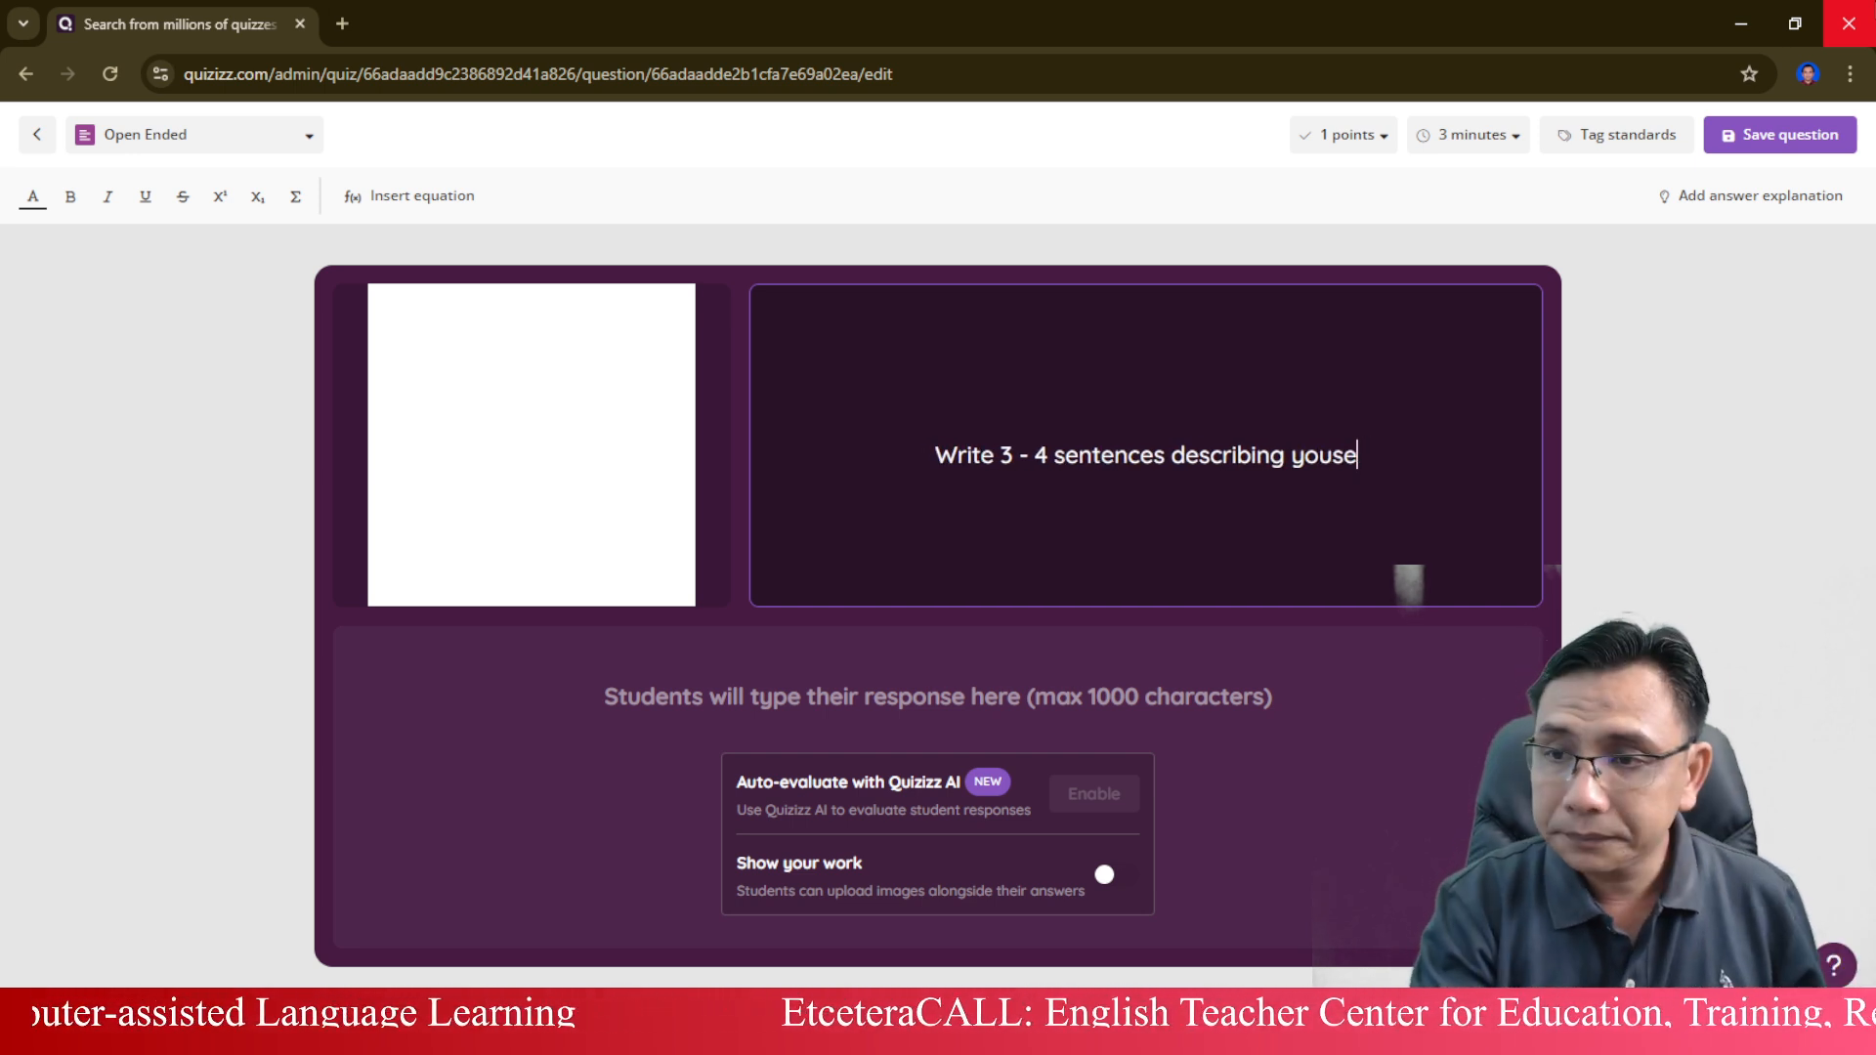
pyautogui.press('BackSpace')
pyautogui.press('BackSpace')
pyautogui.write('rself')
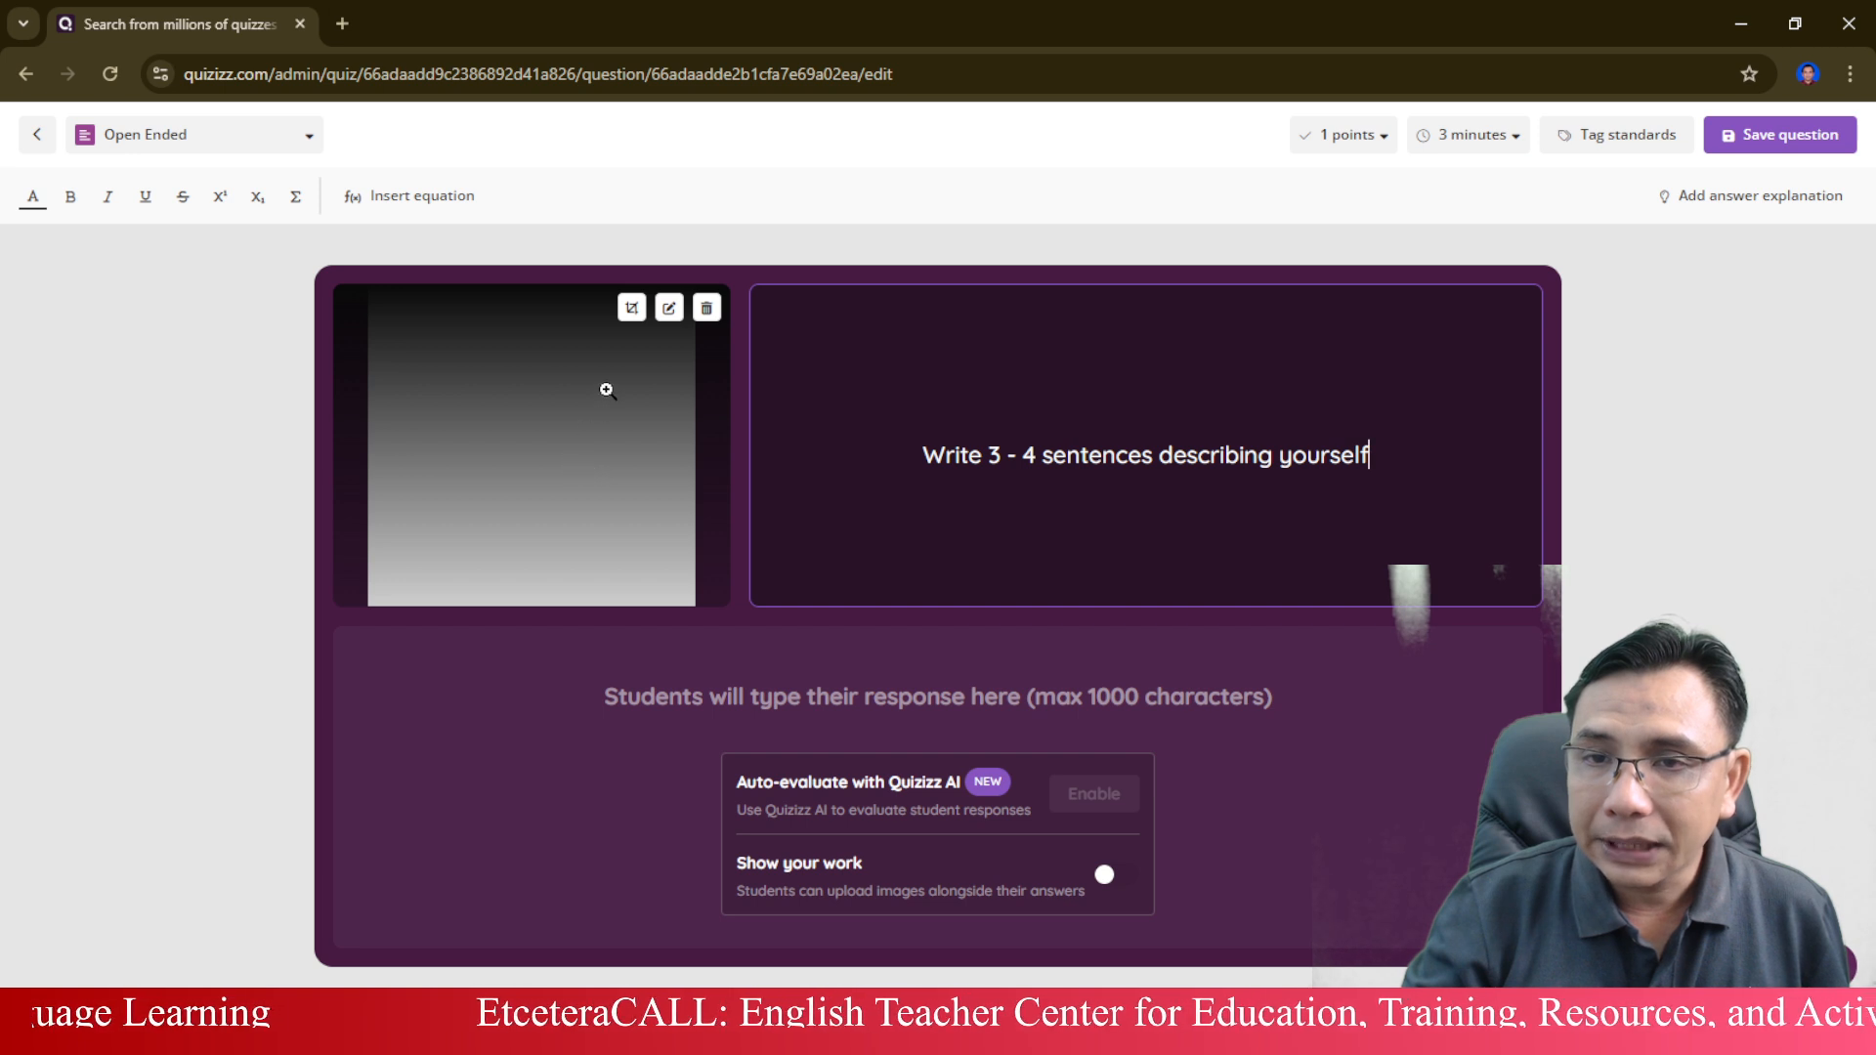
pyautogui.click(706, 315)
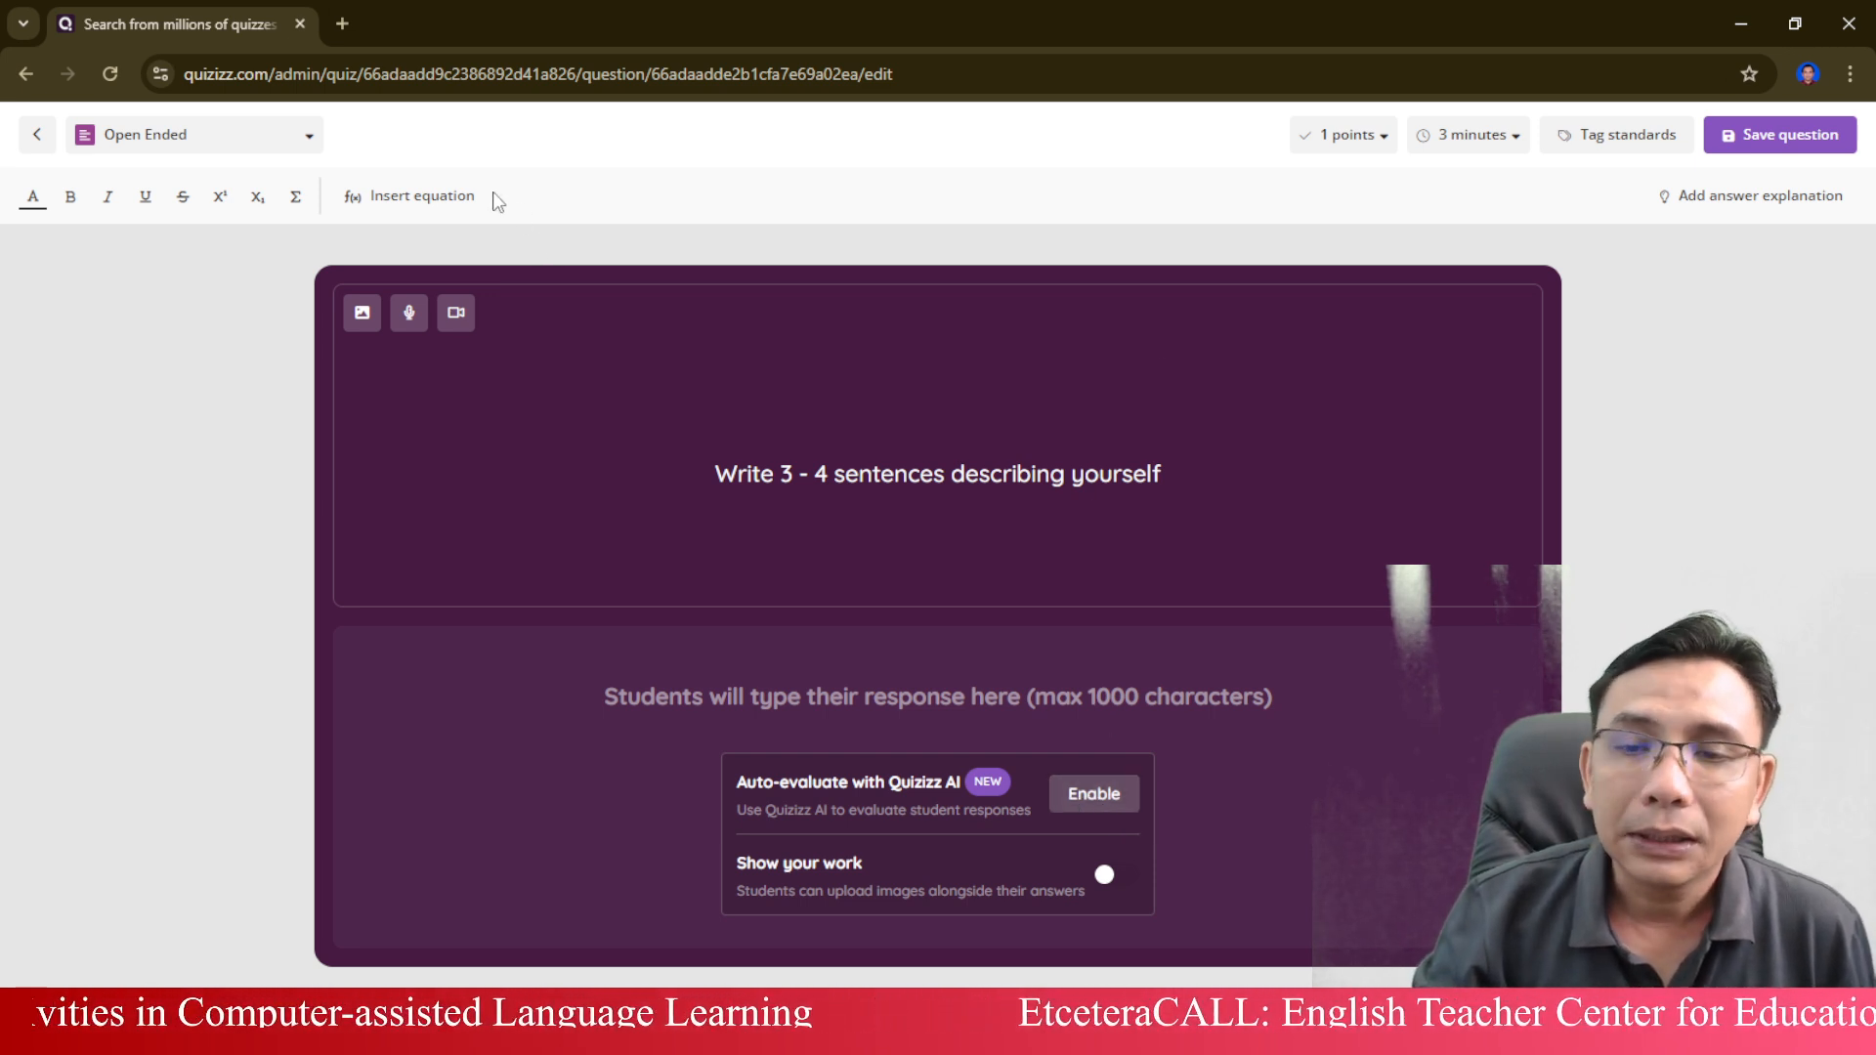
# Change the question type from Open Ended to Poll.
pyautogui.click(293, 142)
pyautogui.scroll(-3, 251, 452)
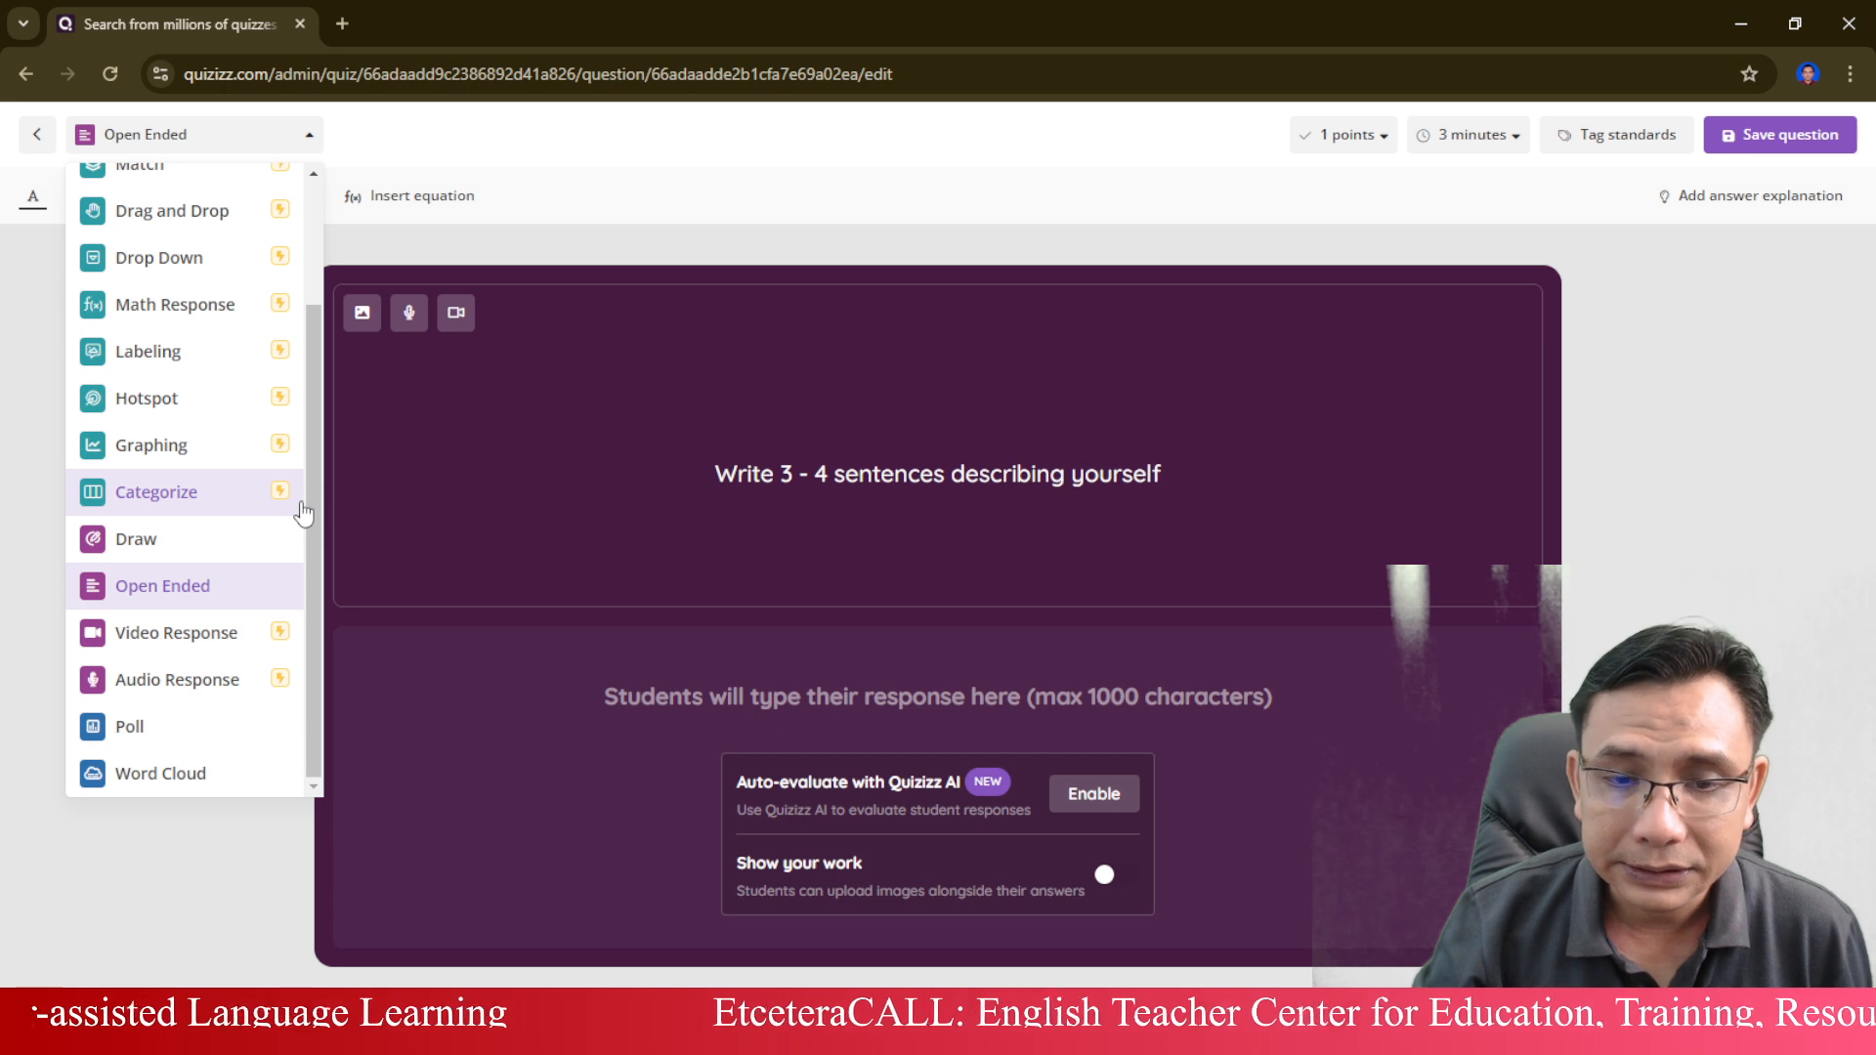
pyautogui.click(234, 746)
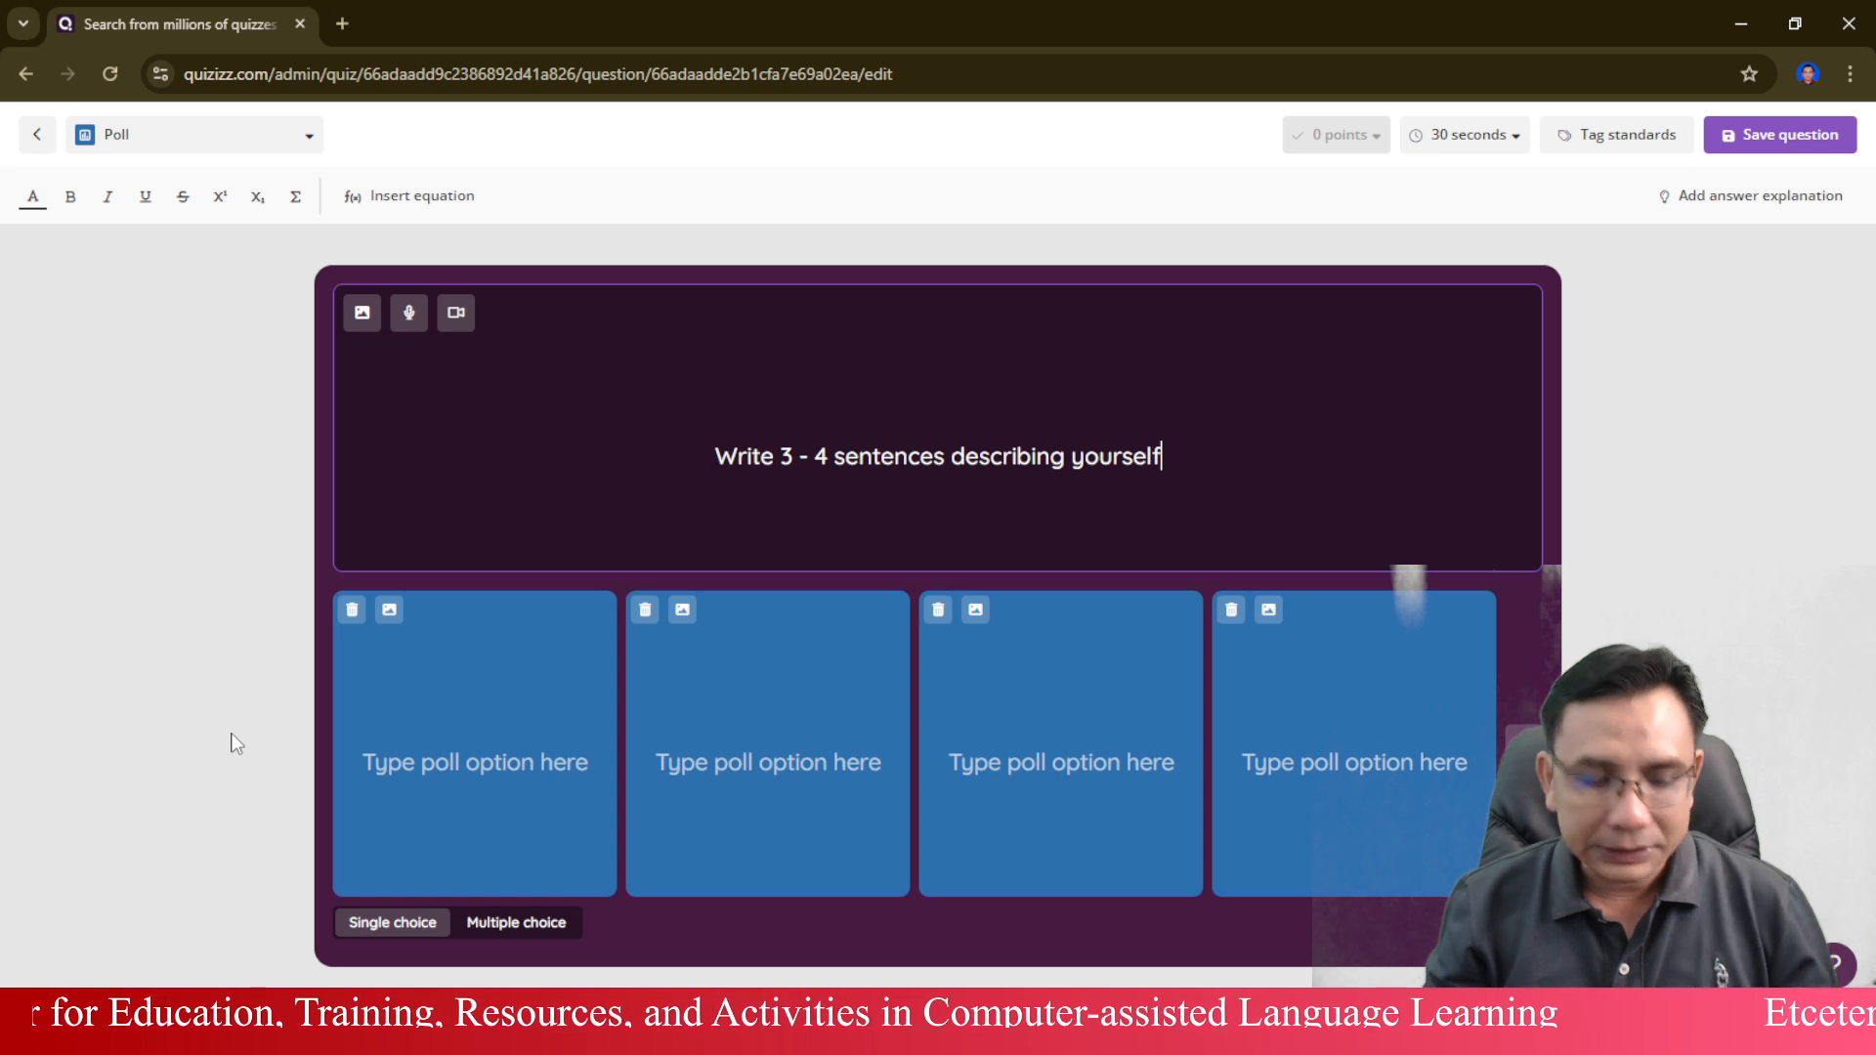
pyautogui.hotkey('ctrl', 'a')
pyautogui.write('Which one is the')
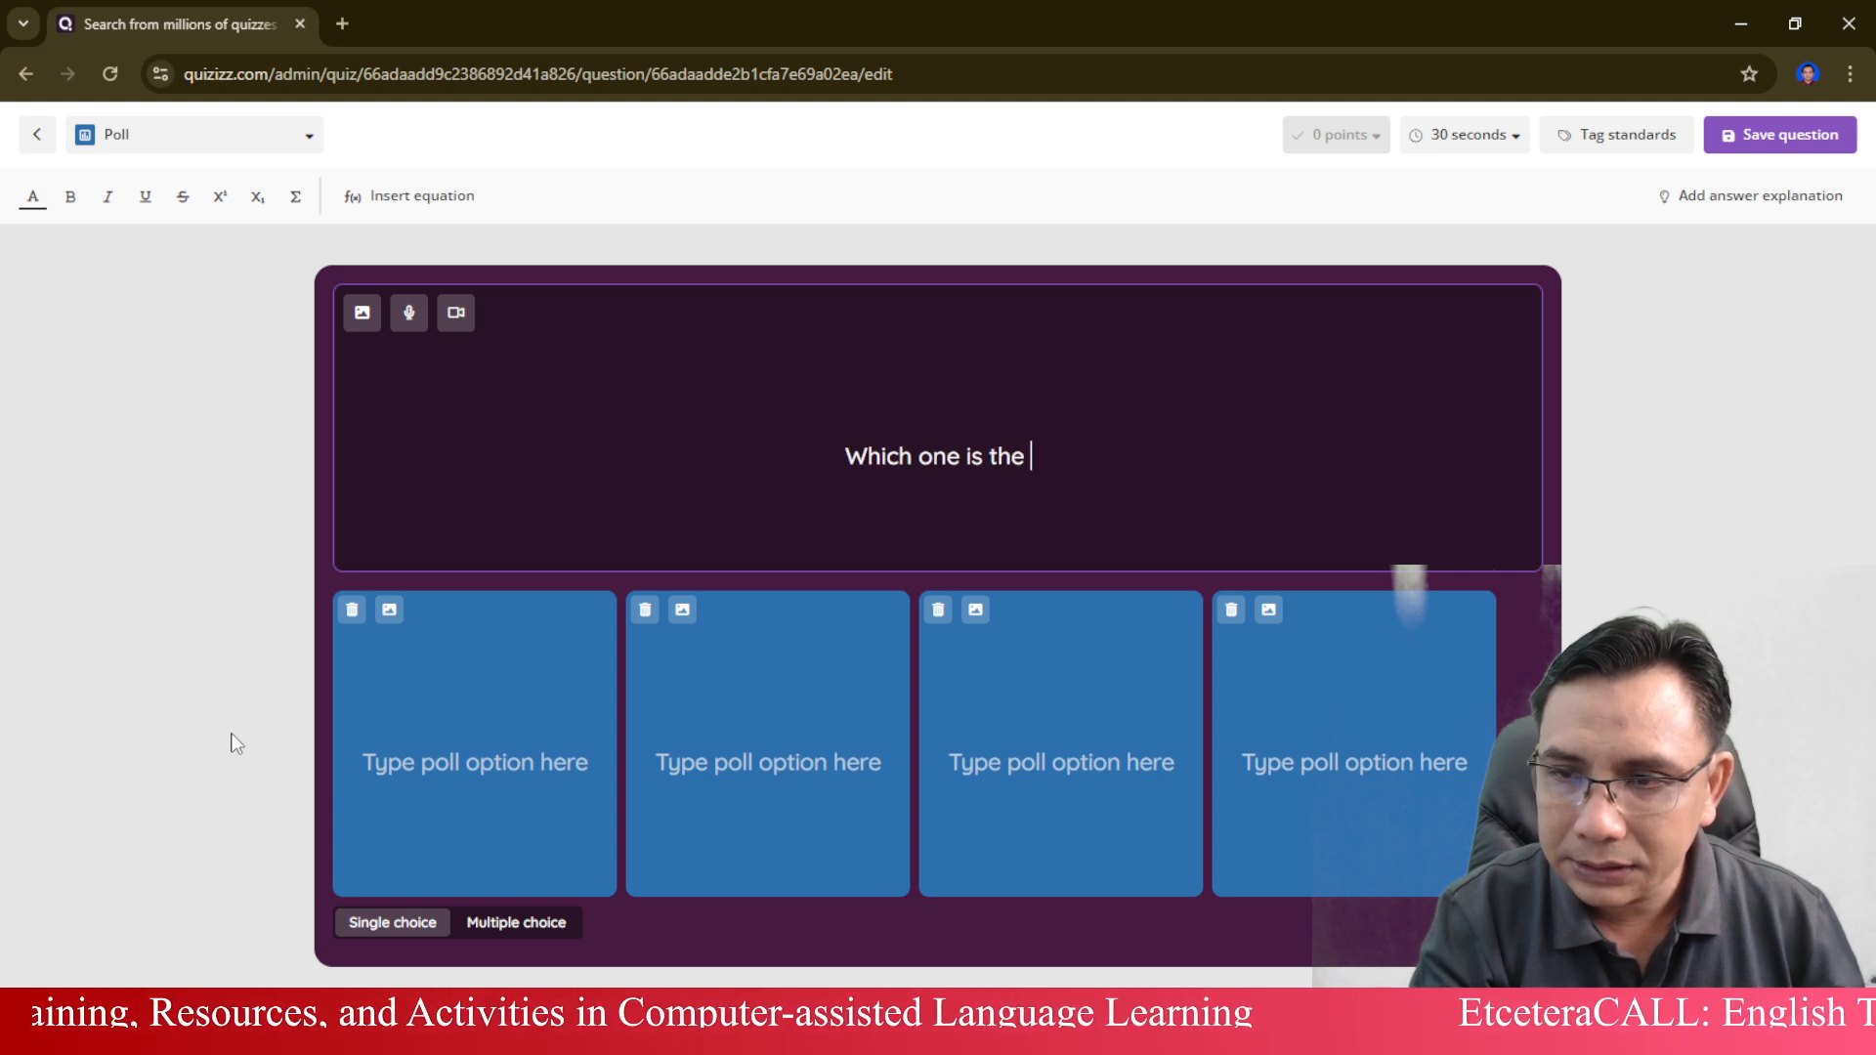
# Replace the poll's question text with "Which folklore do you like the best?".
pyautogui.hotkey('ctrl', 'a')
pyautogui.write('W')
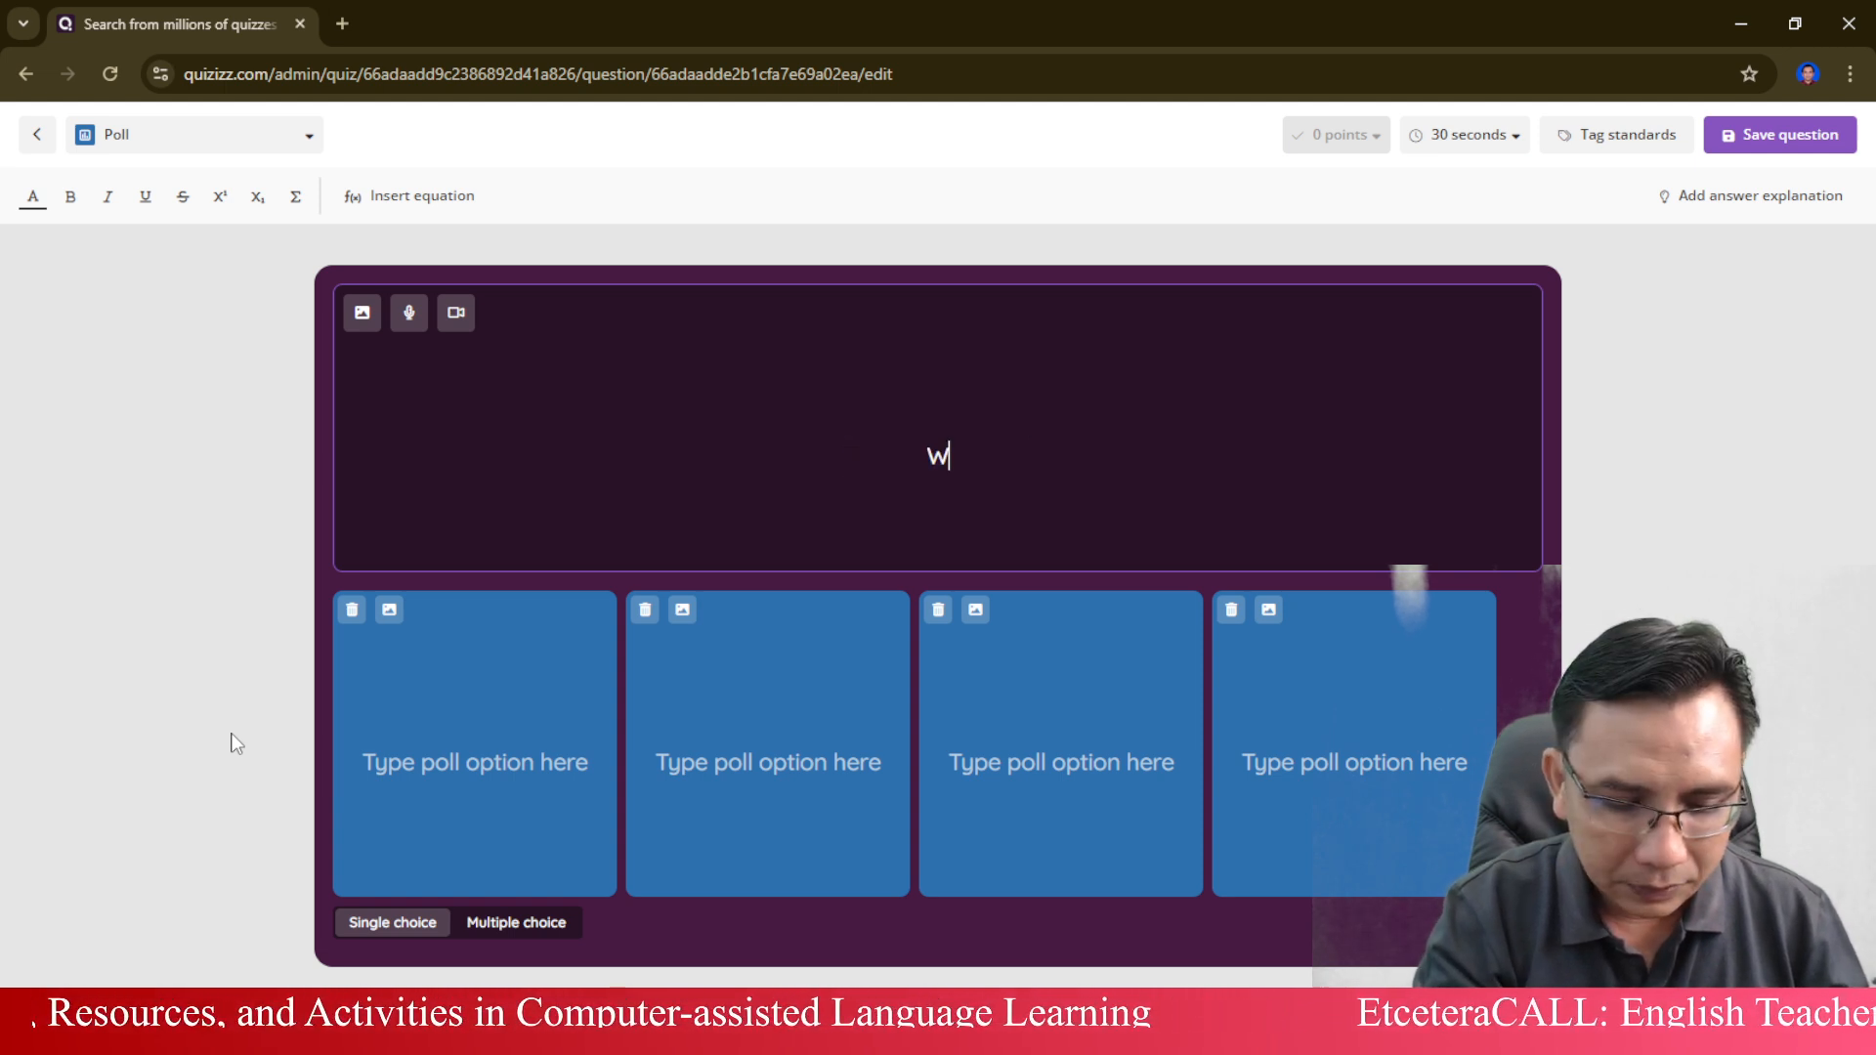
pyautogui.write('hich stid')
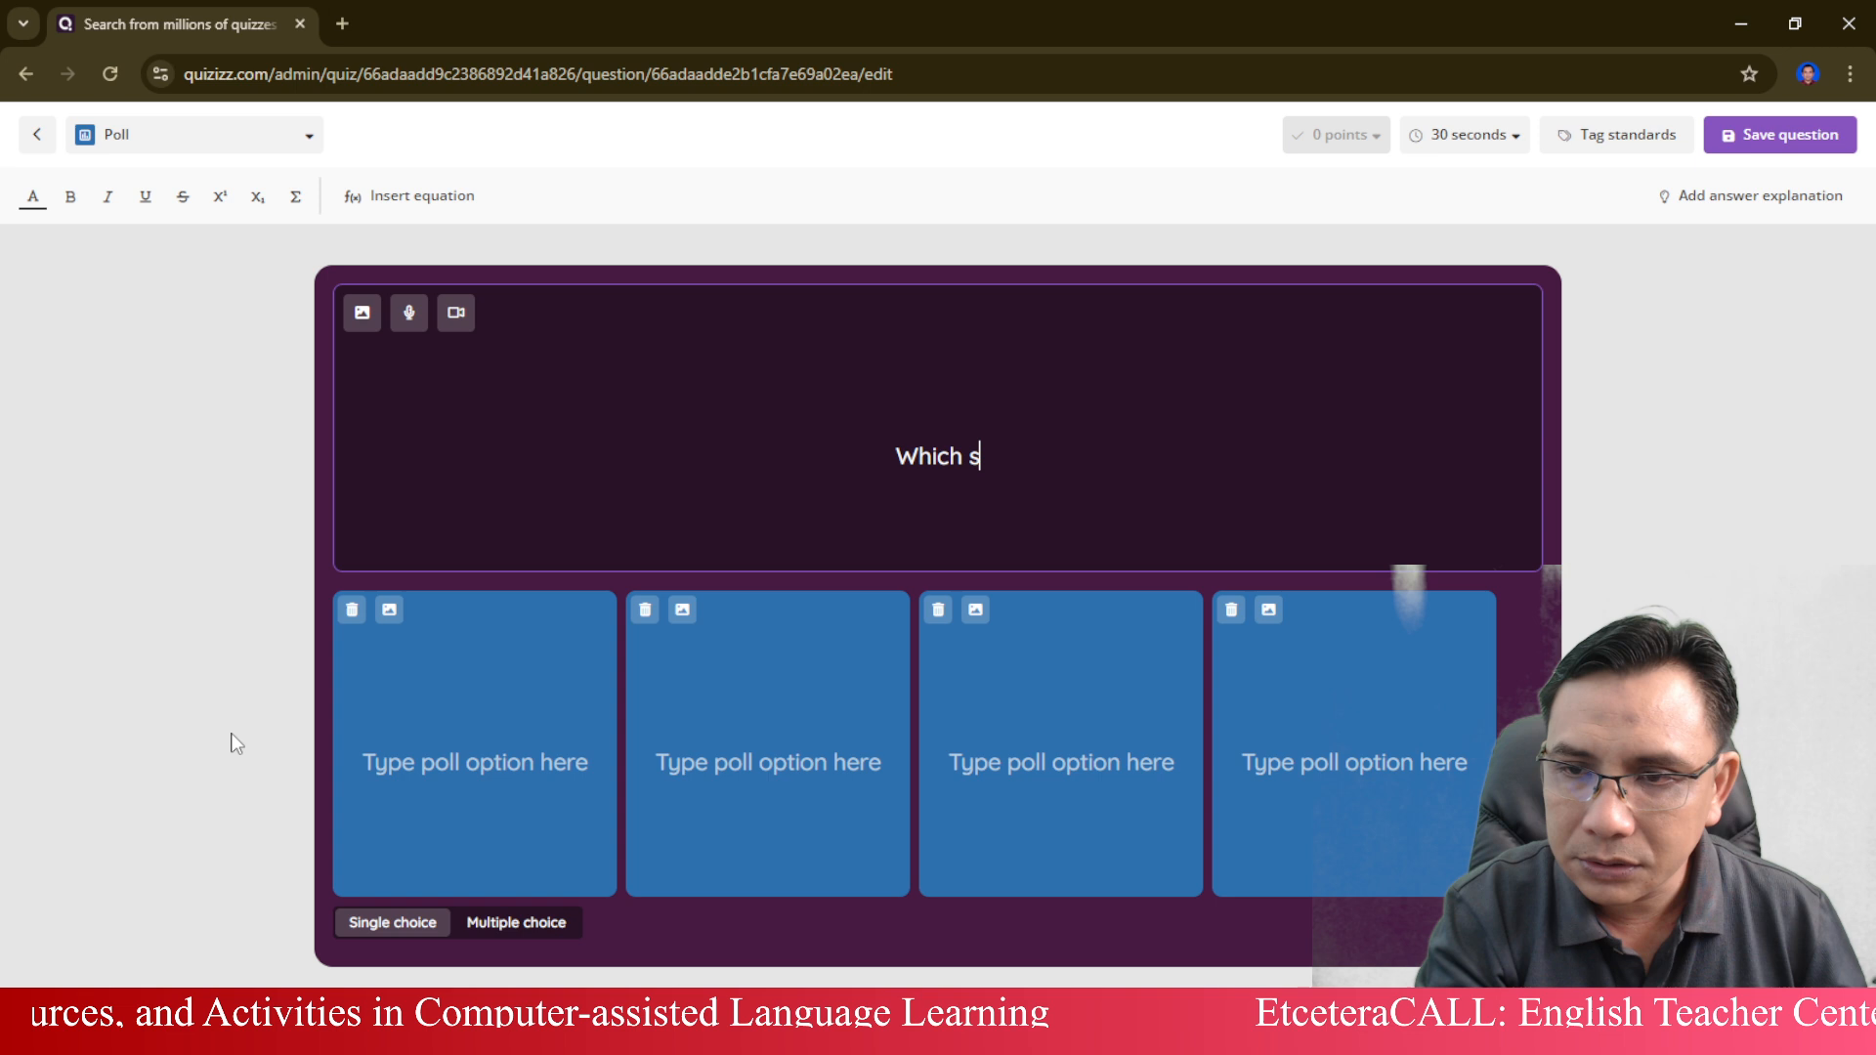
pyautogui.press('BackSpace')
pyautogui.press('BackSpace')
pyautogui.press('BackSpace')
pyautogui.press('BackSpace')
pyautogui.write('folklore ')
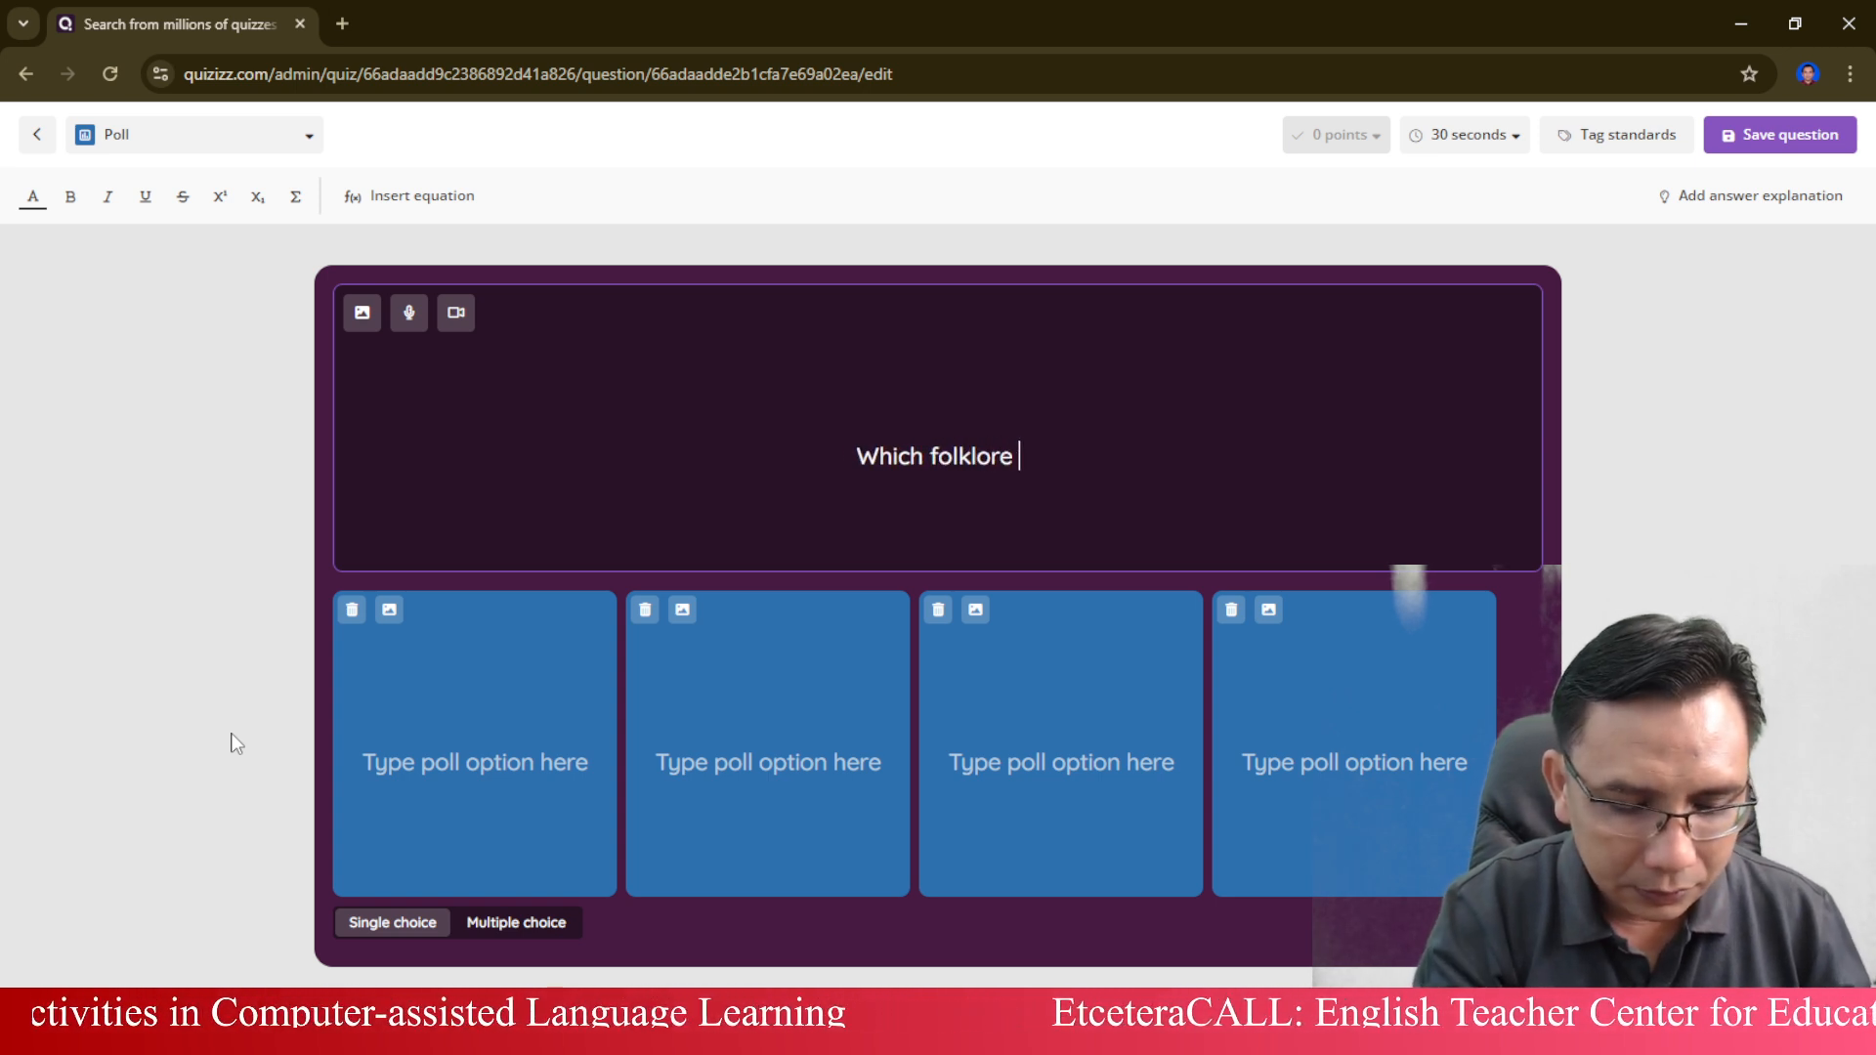
pyautogui.write('do you like the b')
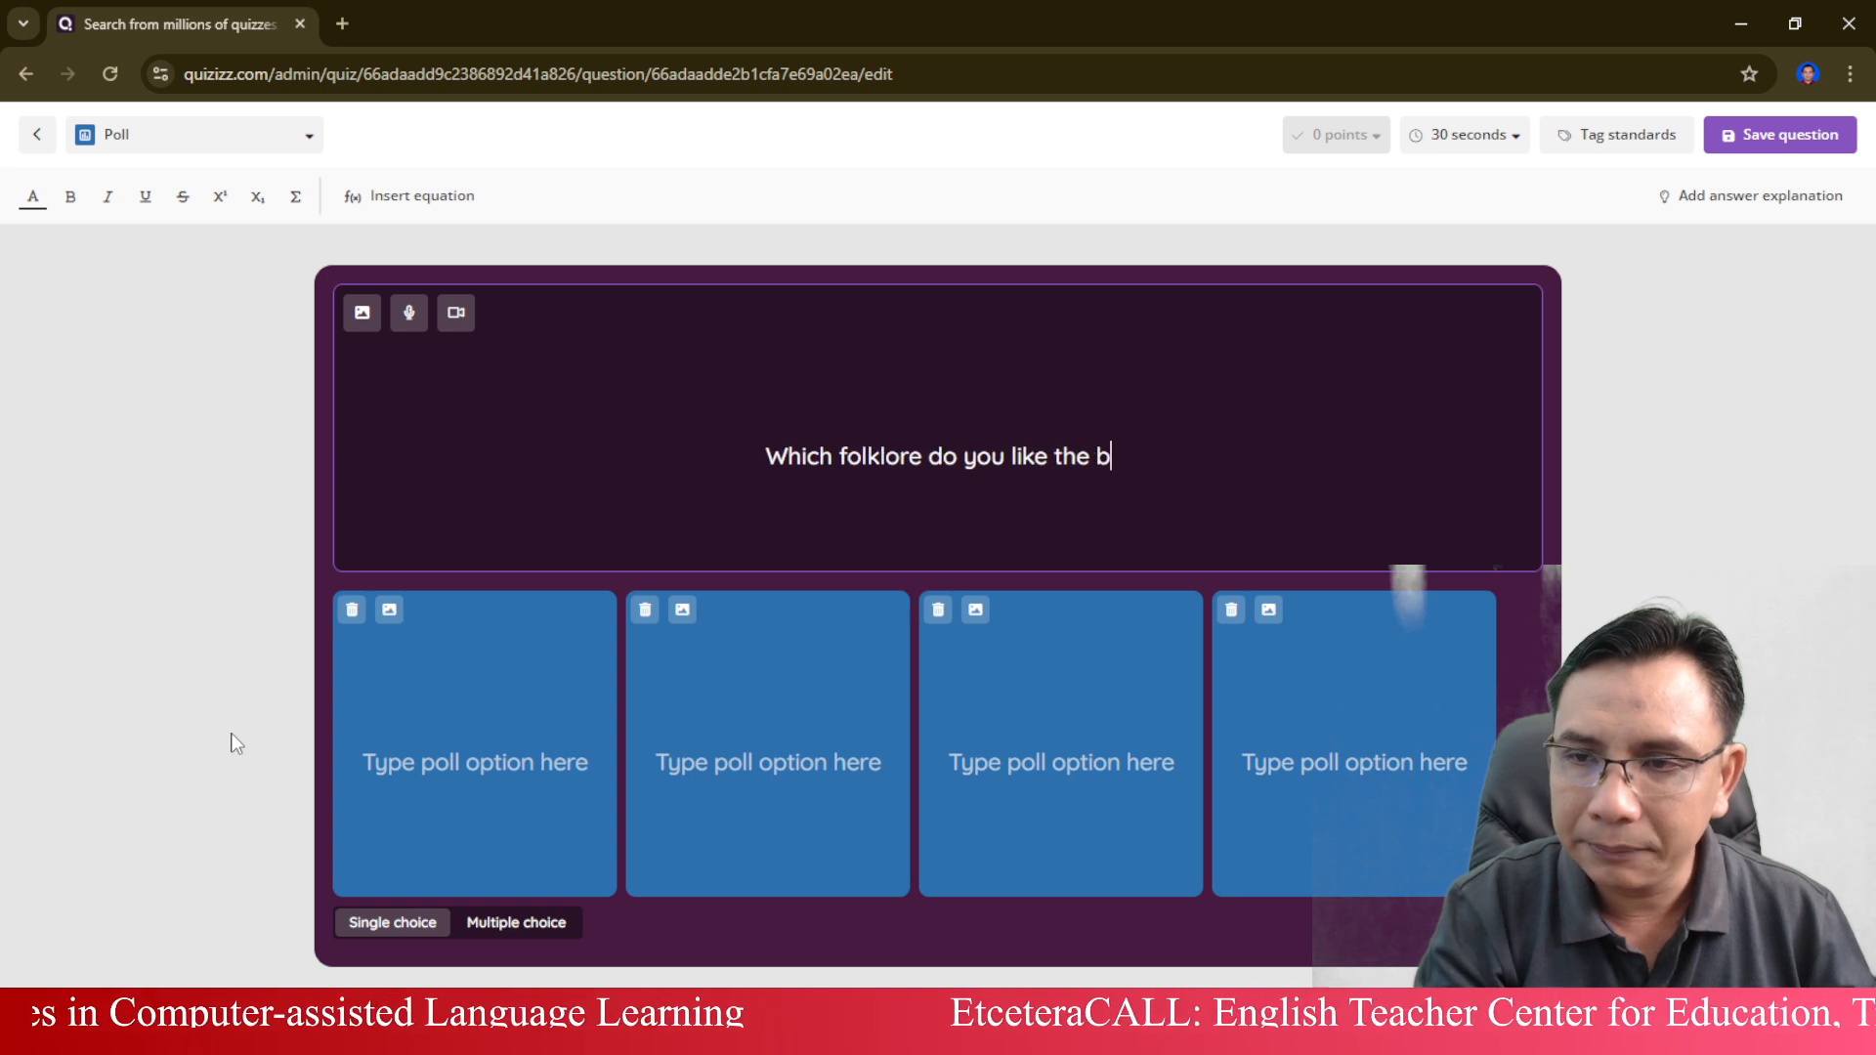
pyautogui.write('est?')
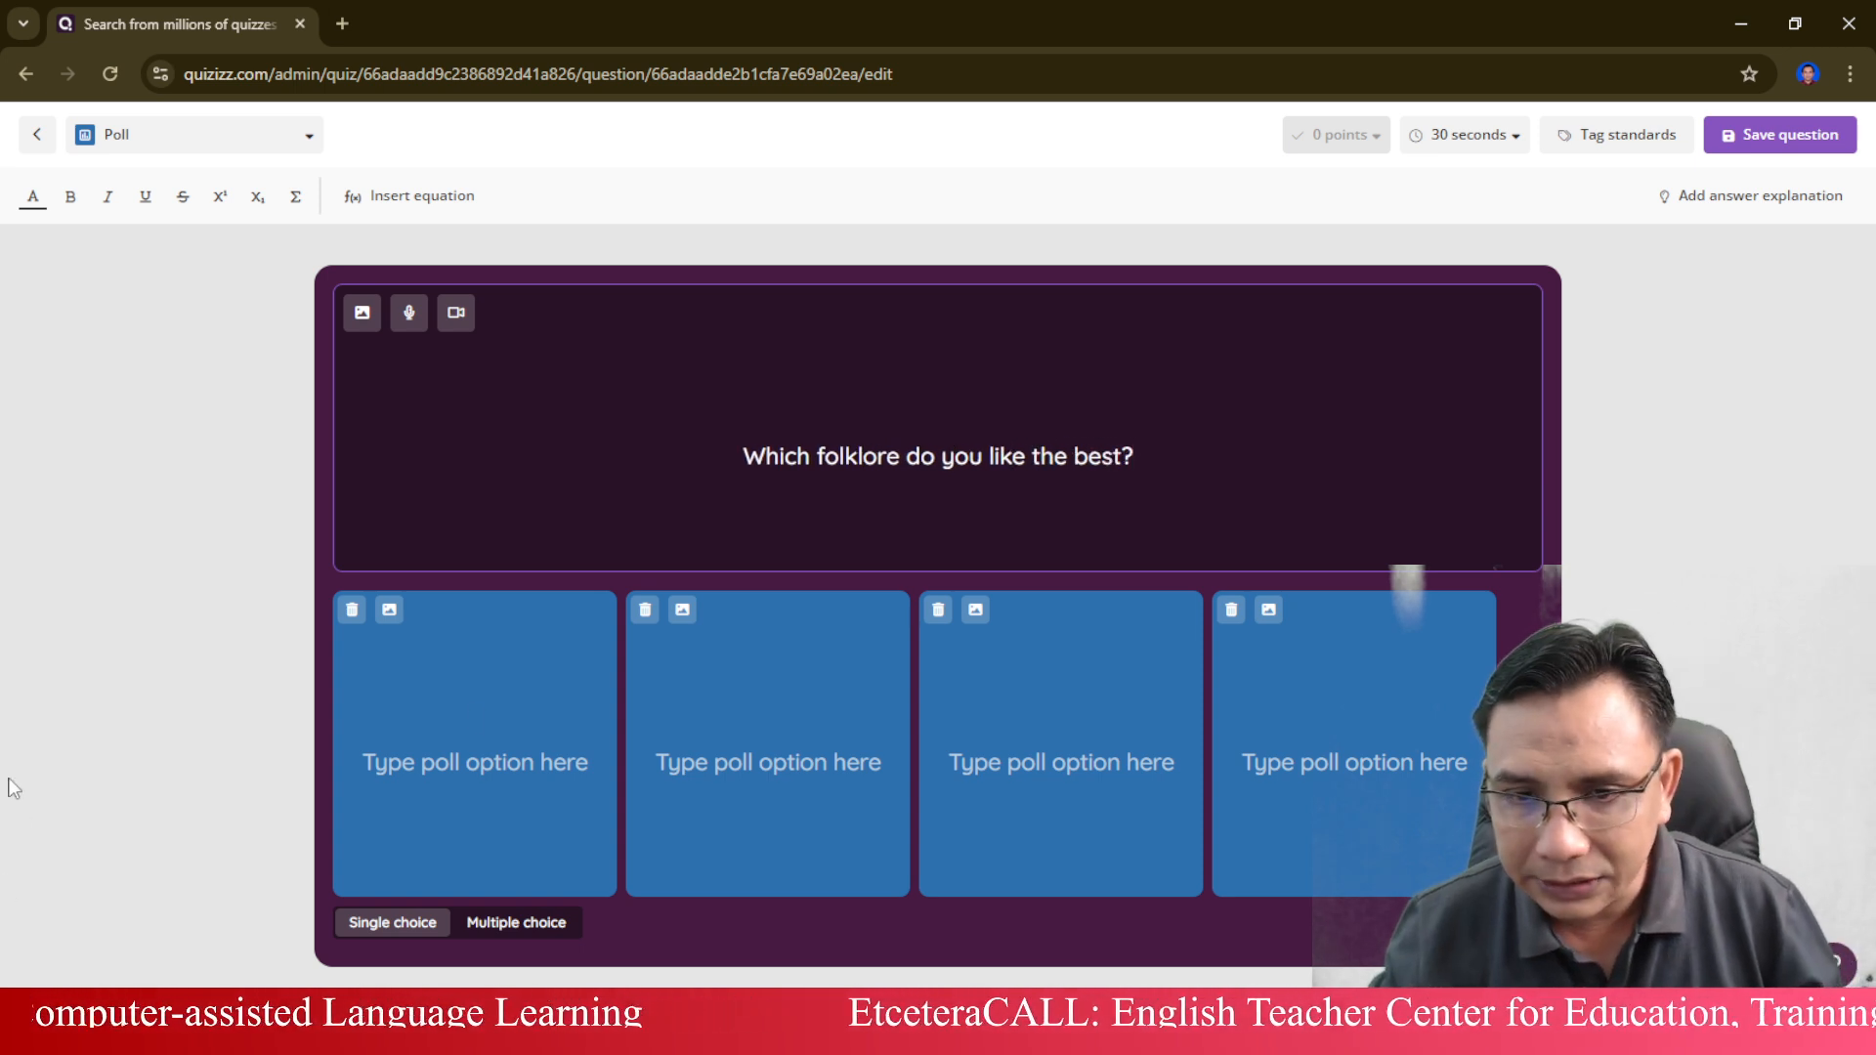
# Enter "Malin Kundang" as the first poll option.
pyautogui.click(423, 746)
pyautogui.write('Malin')
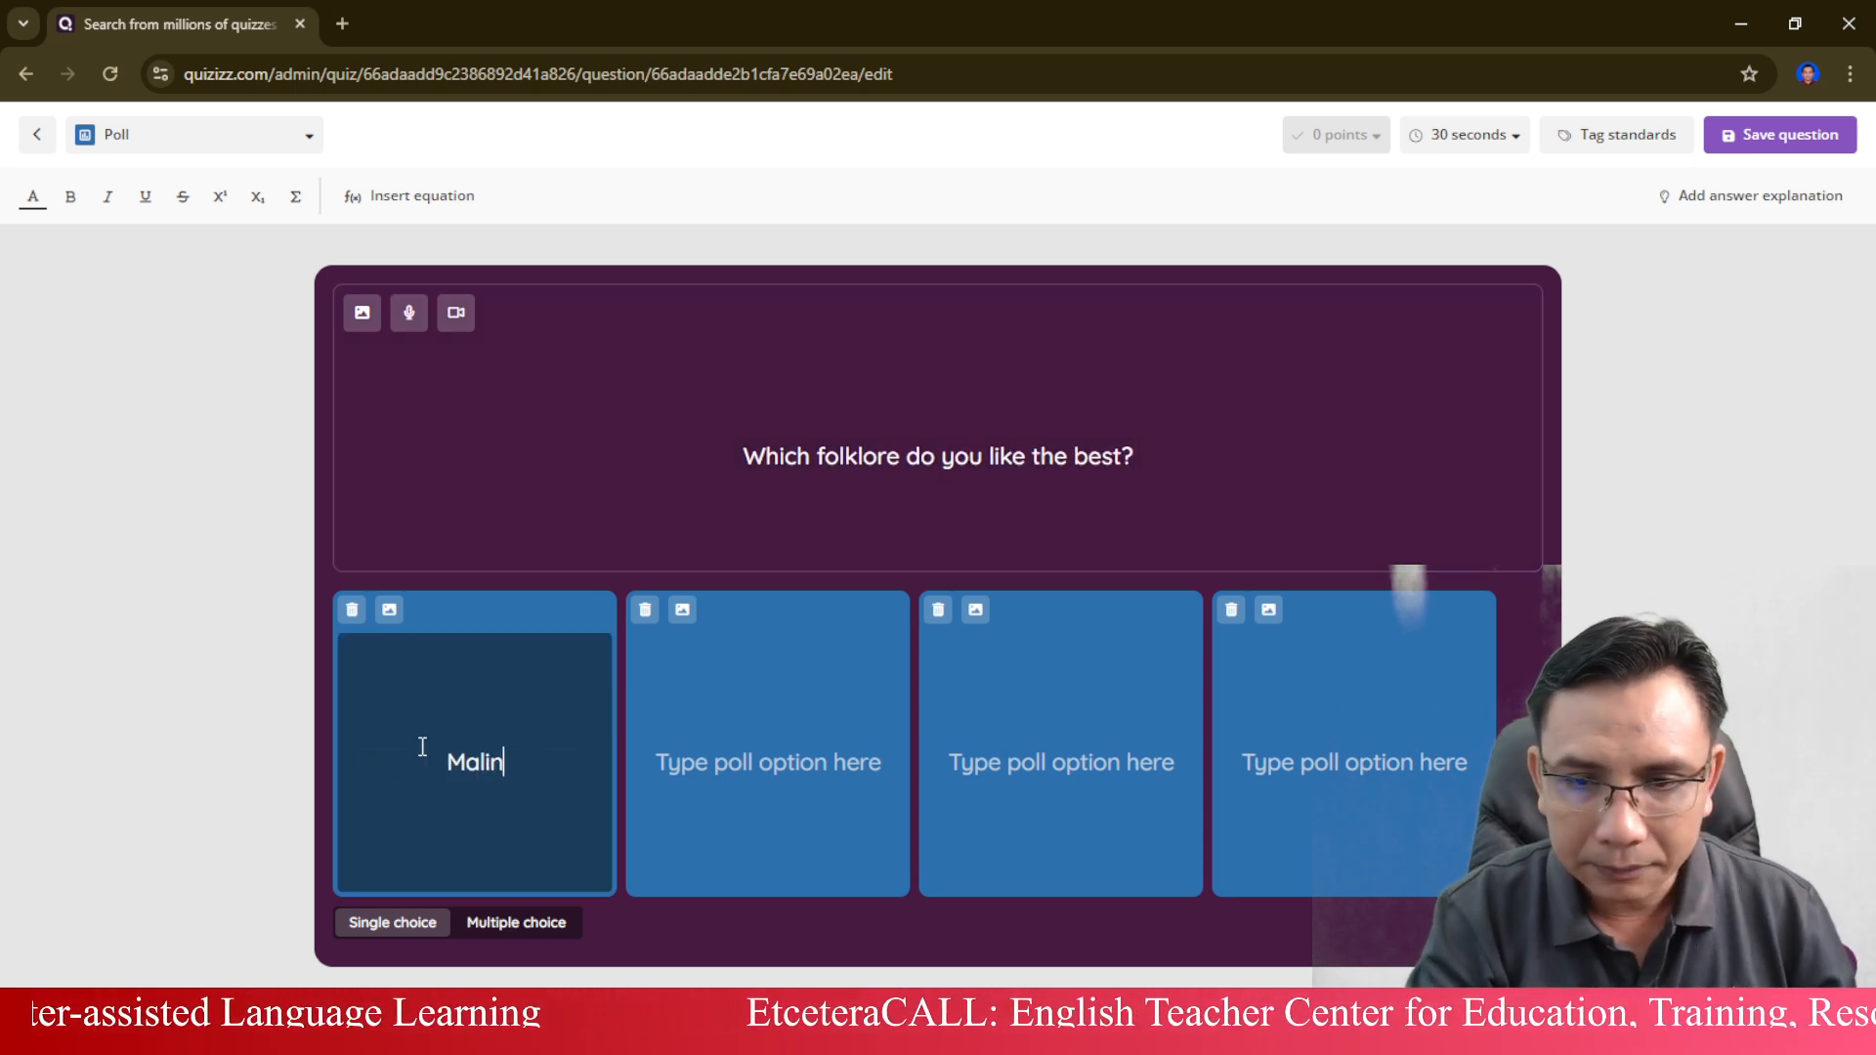
pyautogui.write(' Kundang')
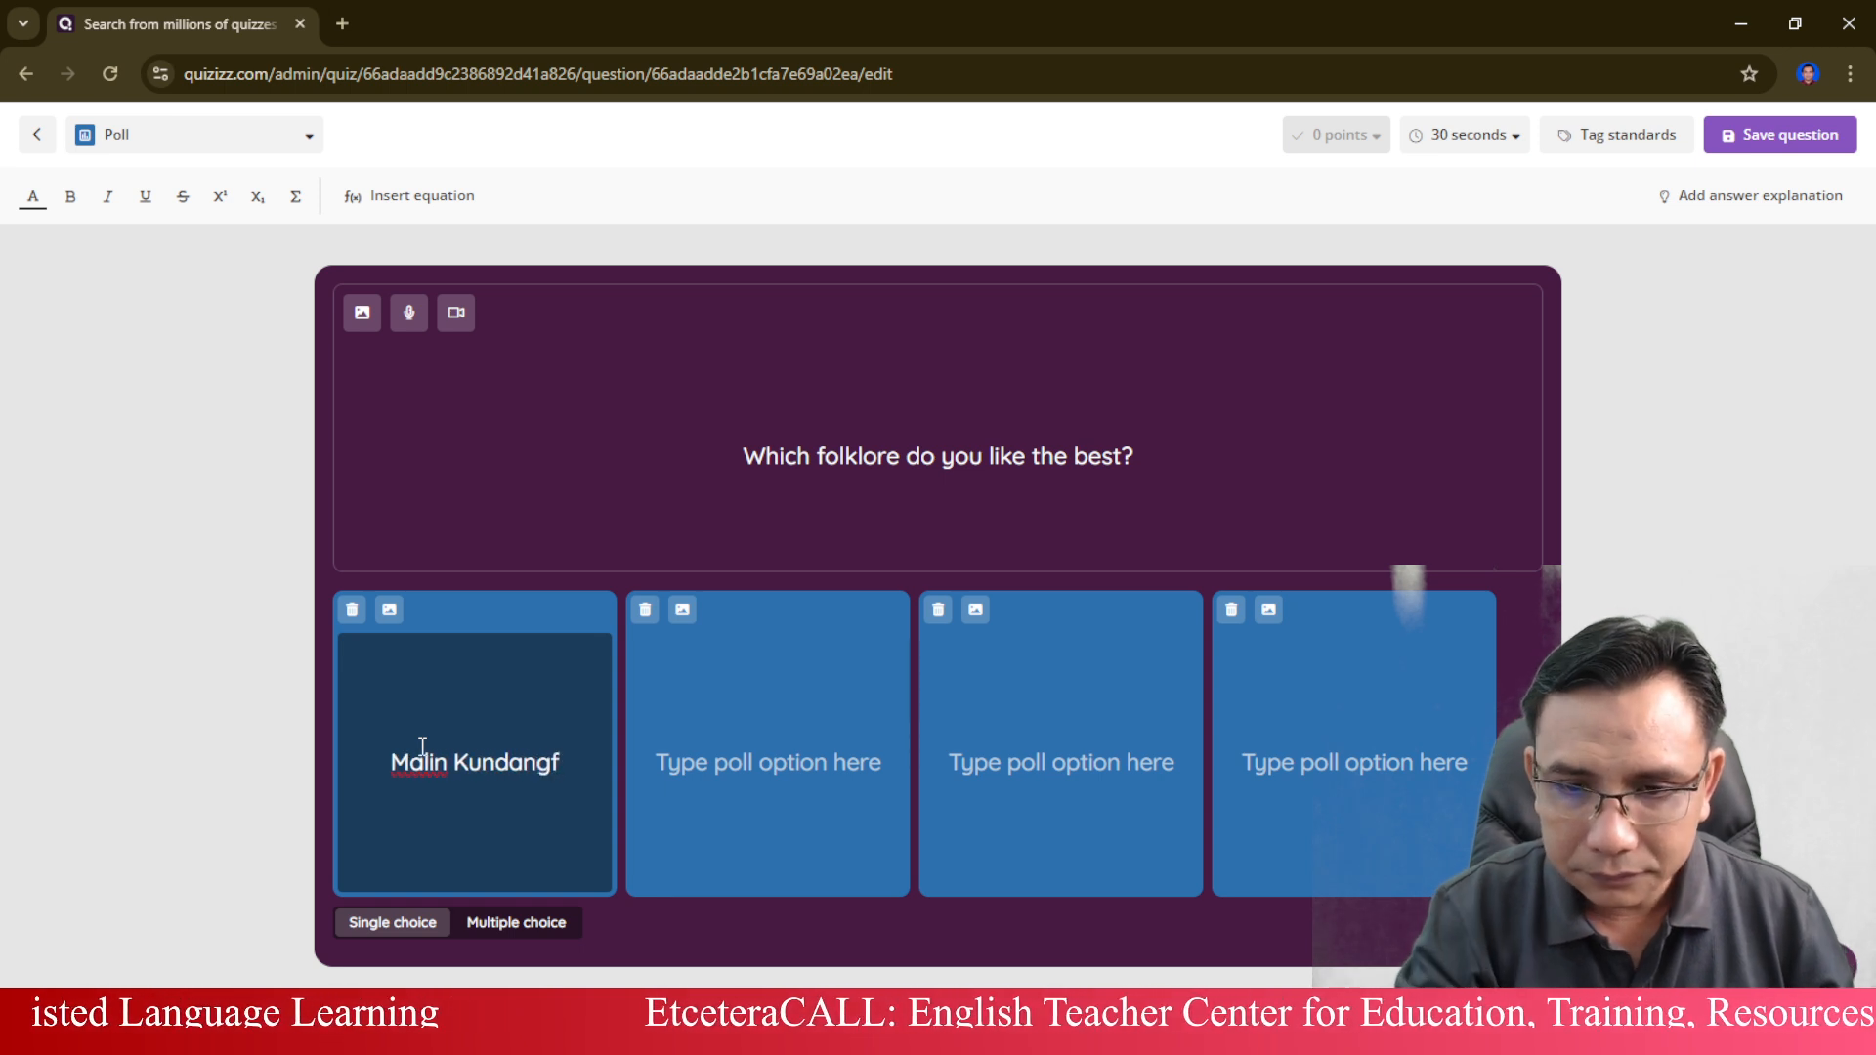
# Enter "Tangkuban Prahu" as the second poll option.
pyautogui.click(833, 750)
pyautogui.write('Tankg')
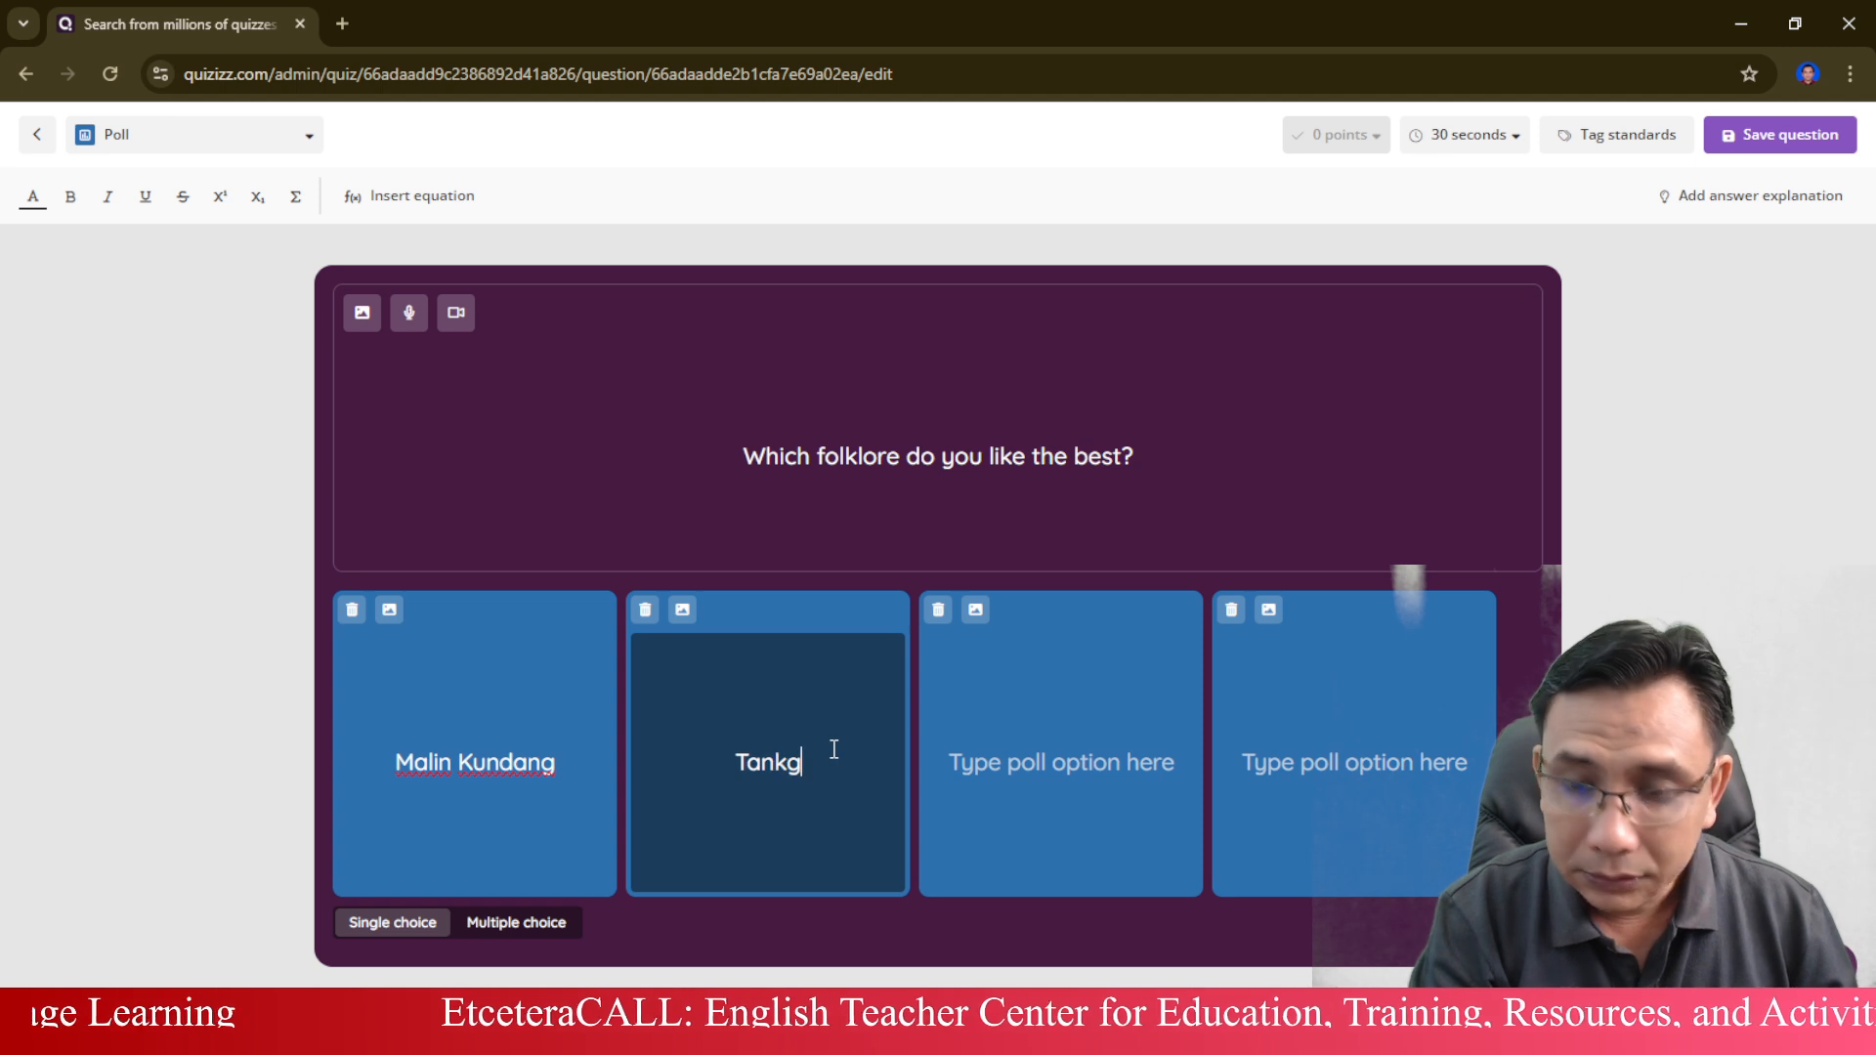
pyautogui.press('BackSpace')
pyautogui.press('BackSpace')
pyautogui.write('gku')
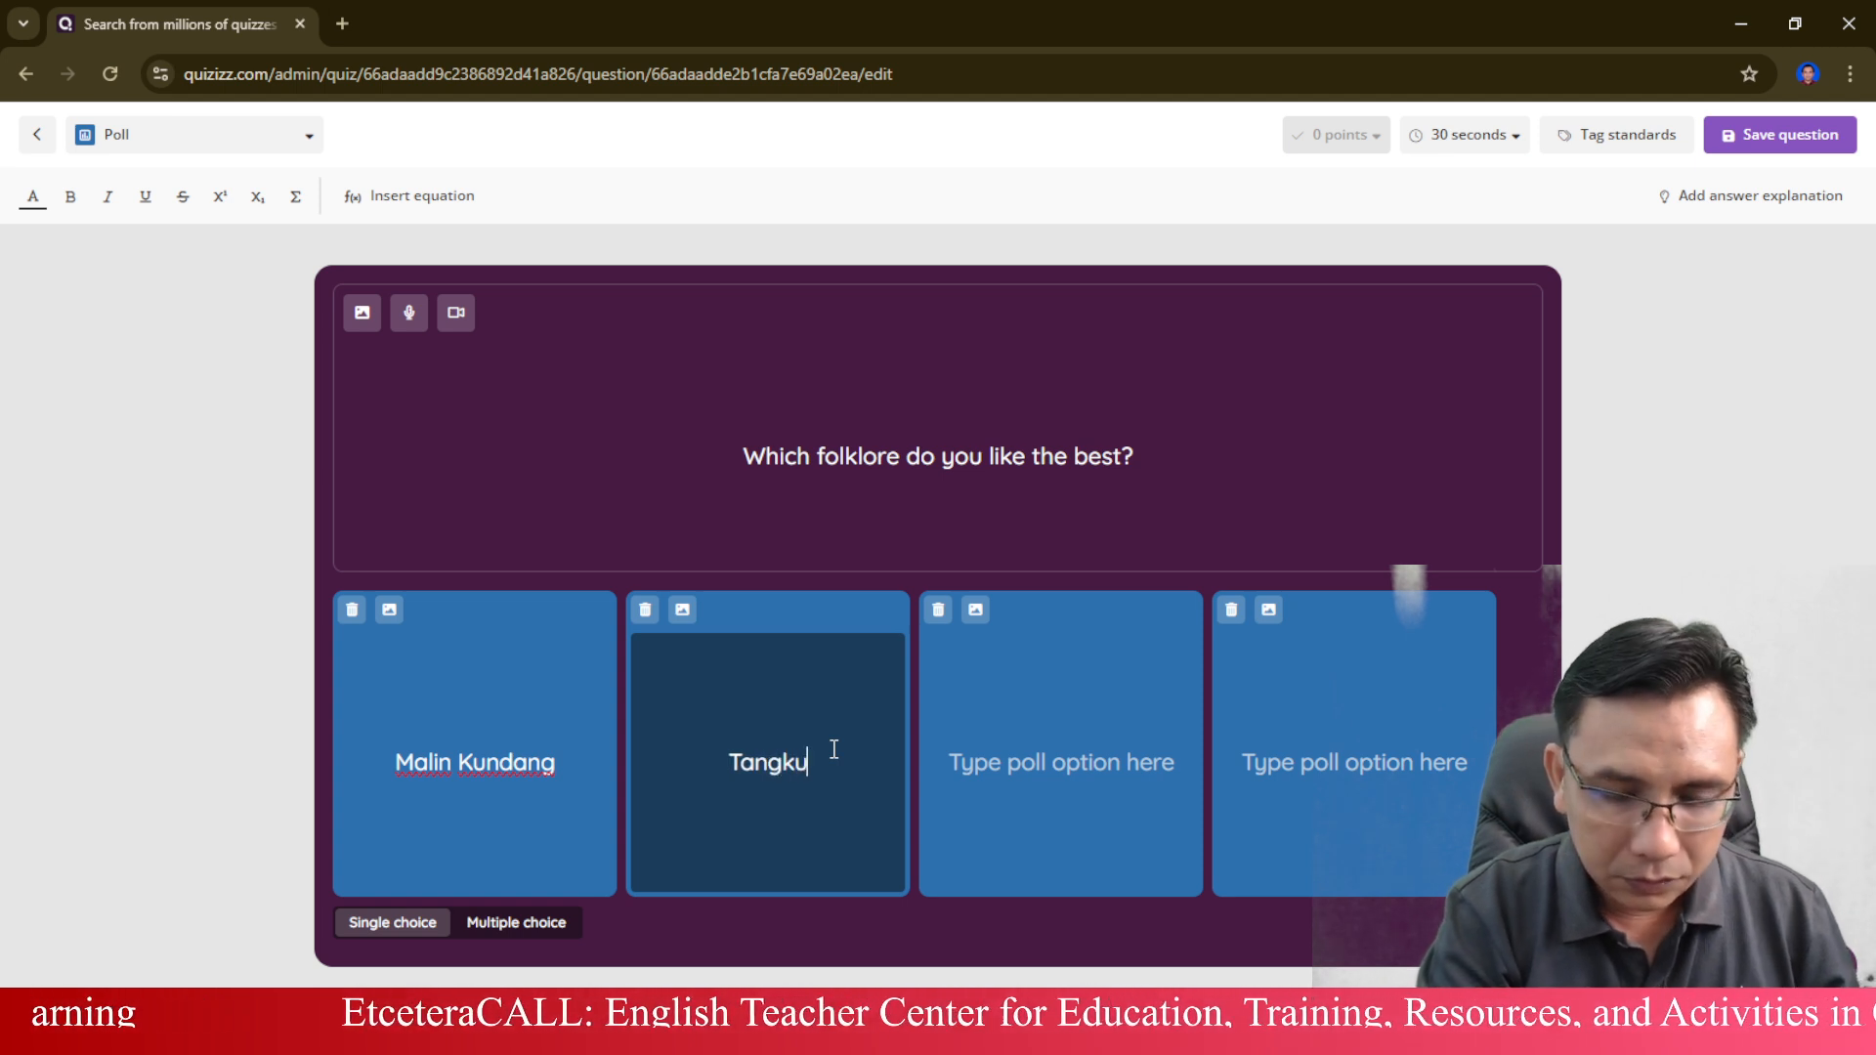
pyautogui.write('ban P')
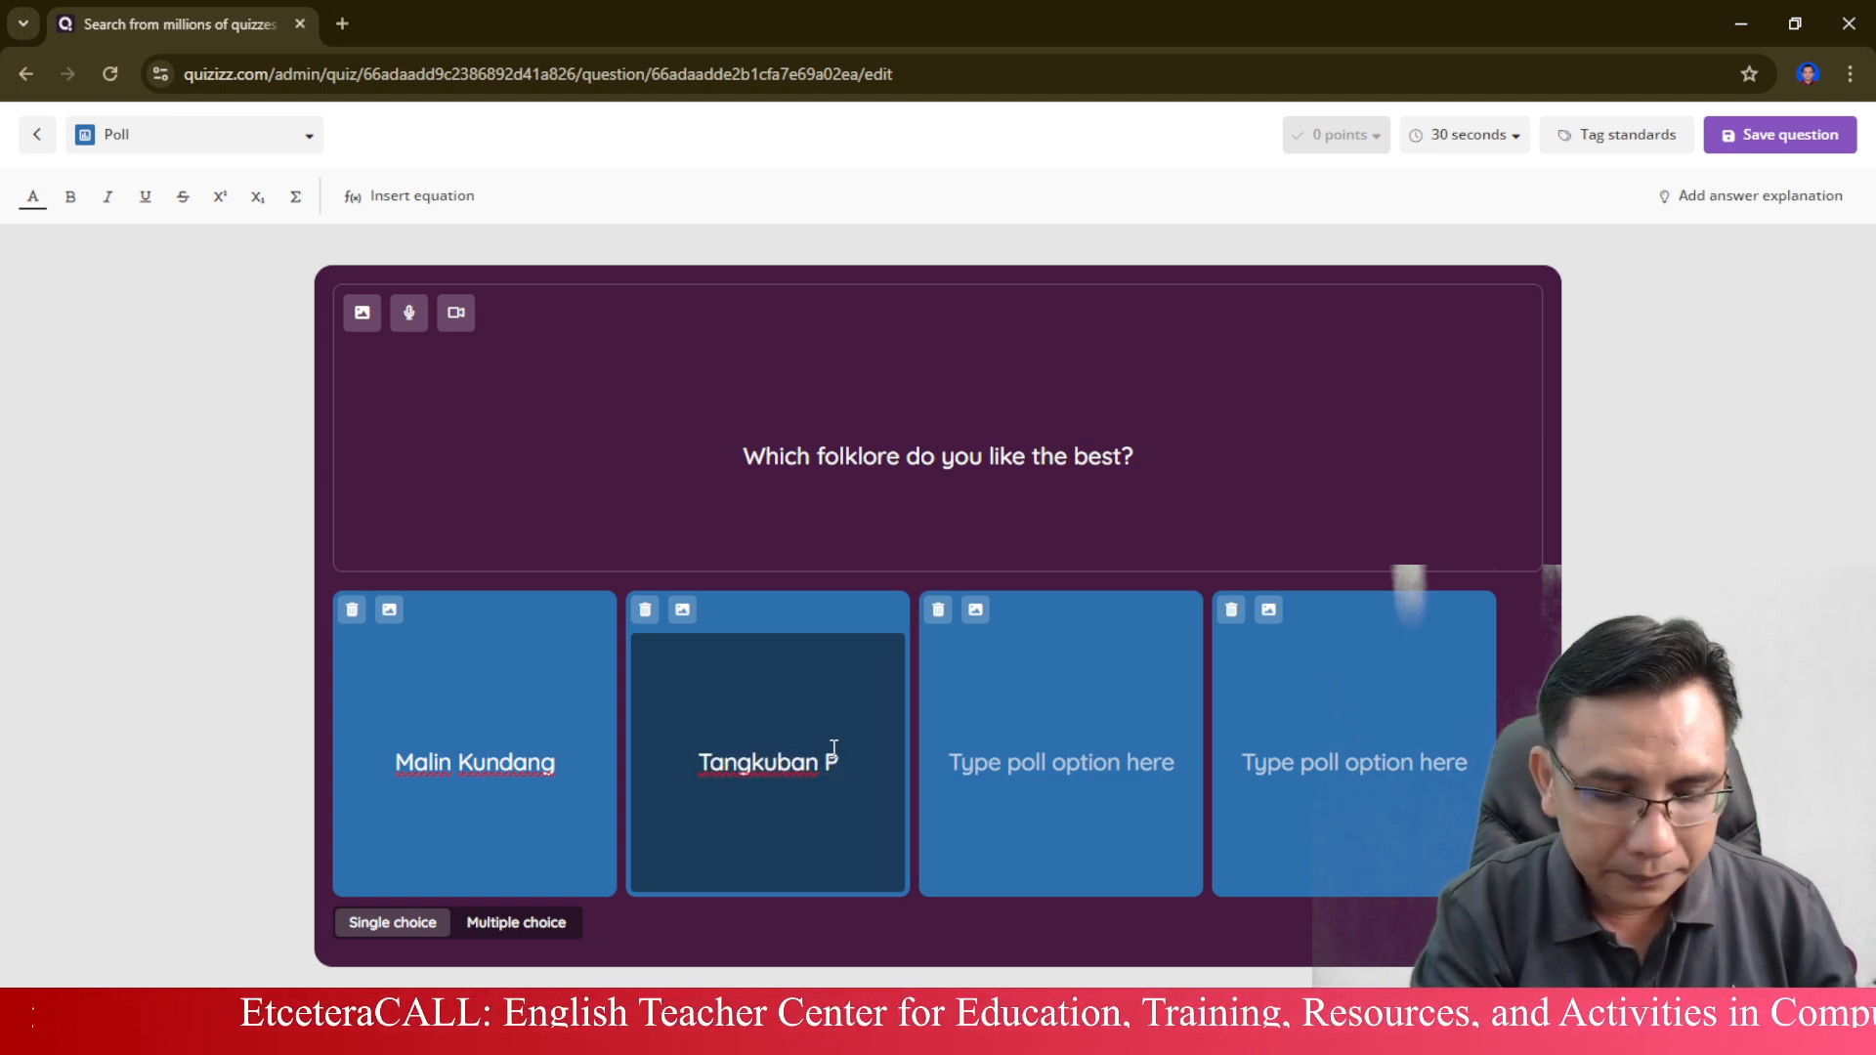
pyautogui.write('rahu')
# Correct the spelling of the second poll option to "Tangkuban Perahu".
pyautogui.click(992, 763)
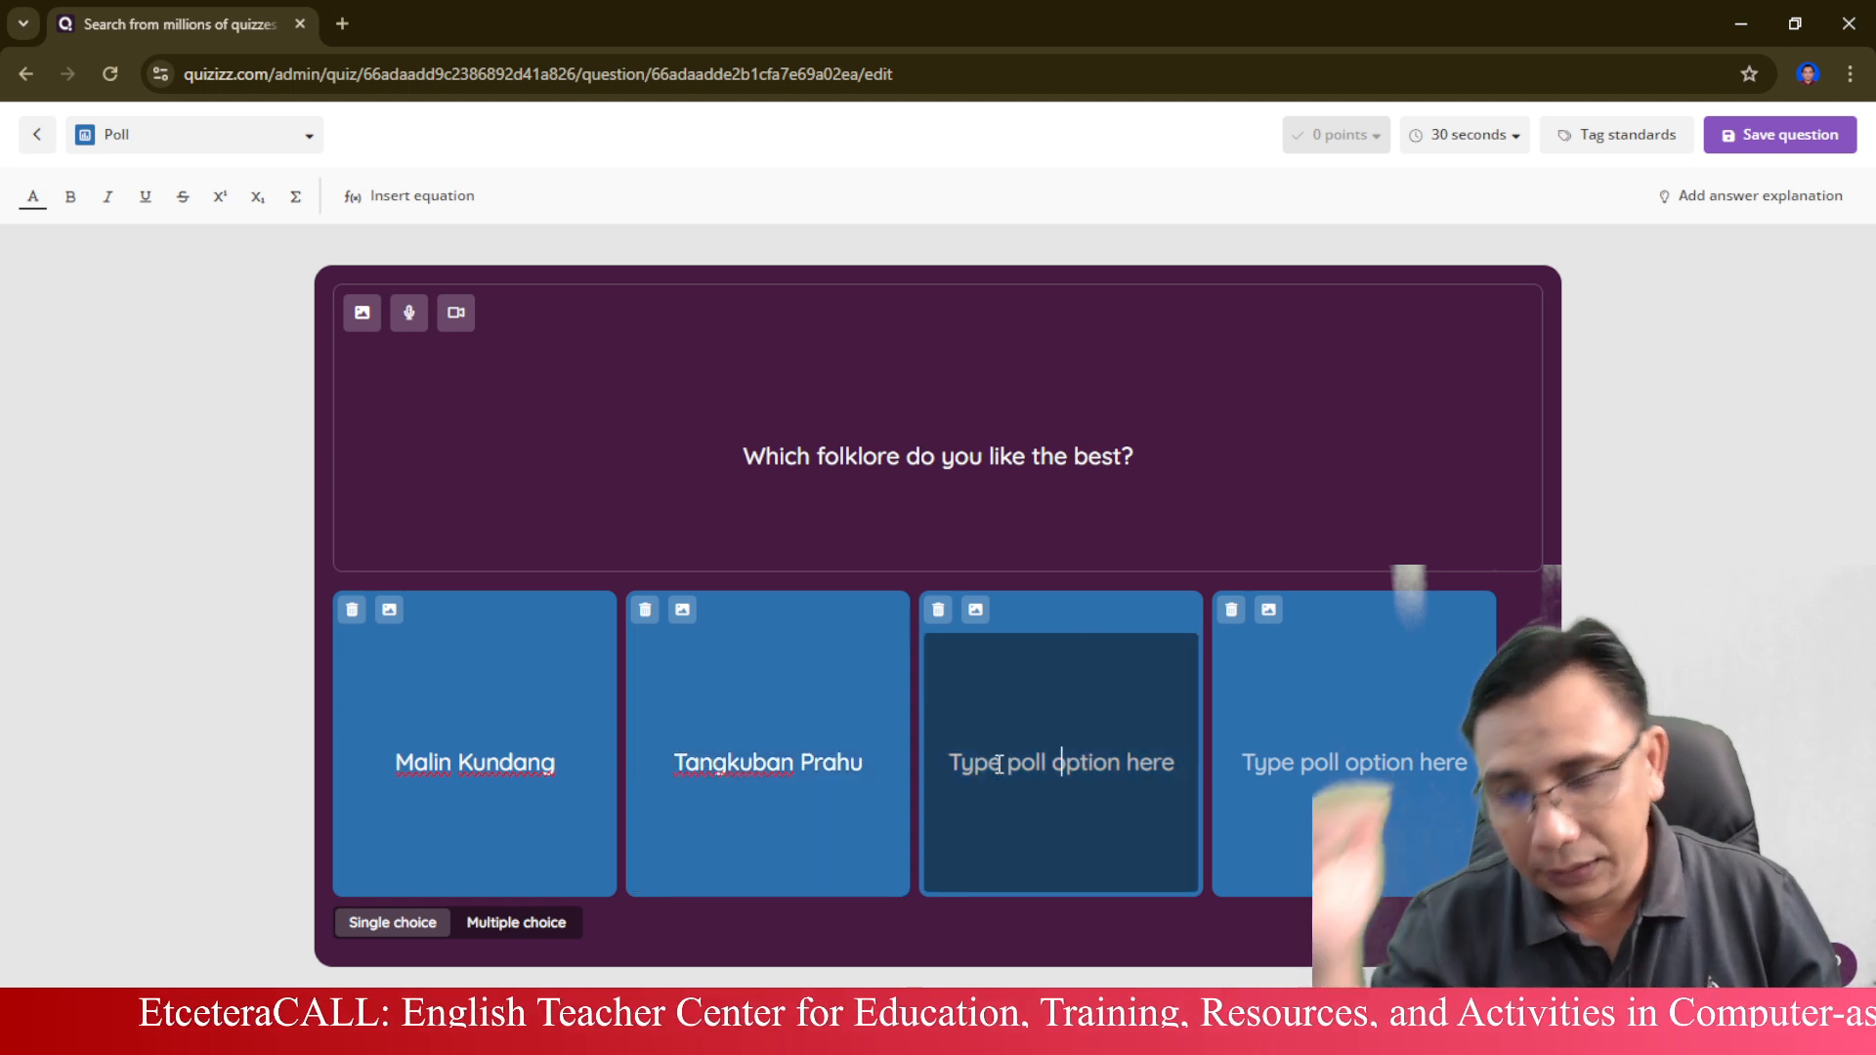
pyautogui.click(813, 763)
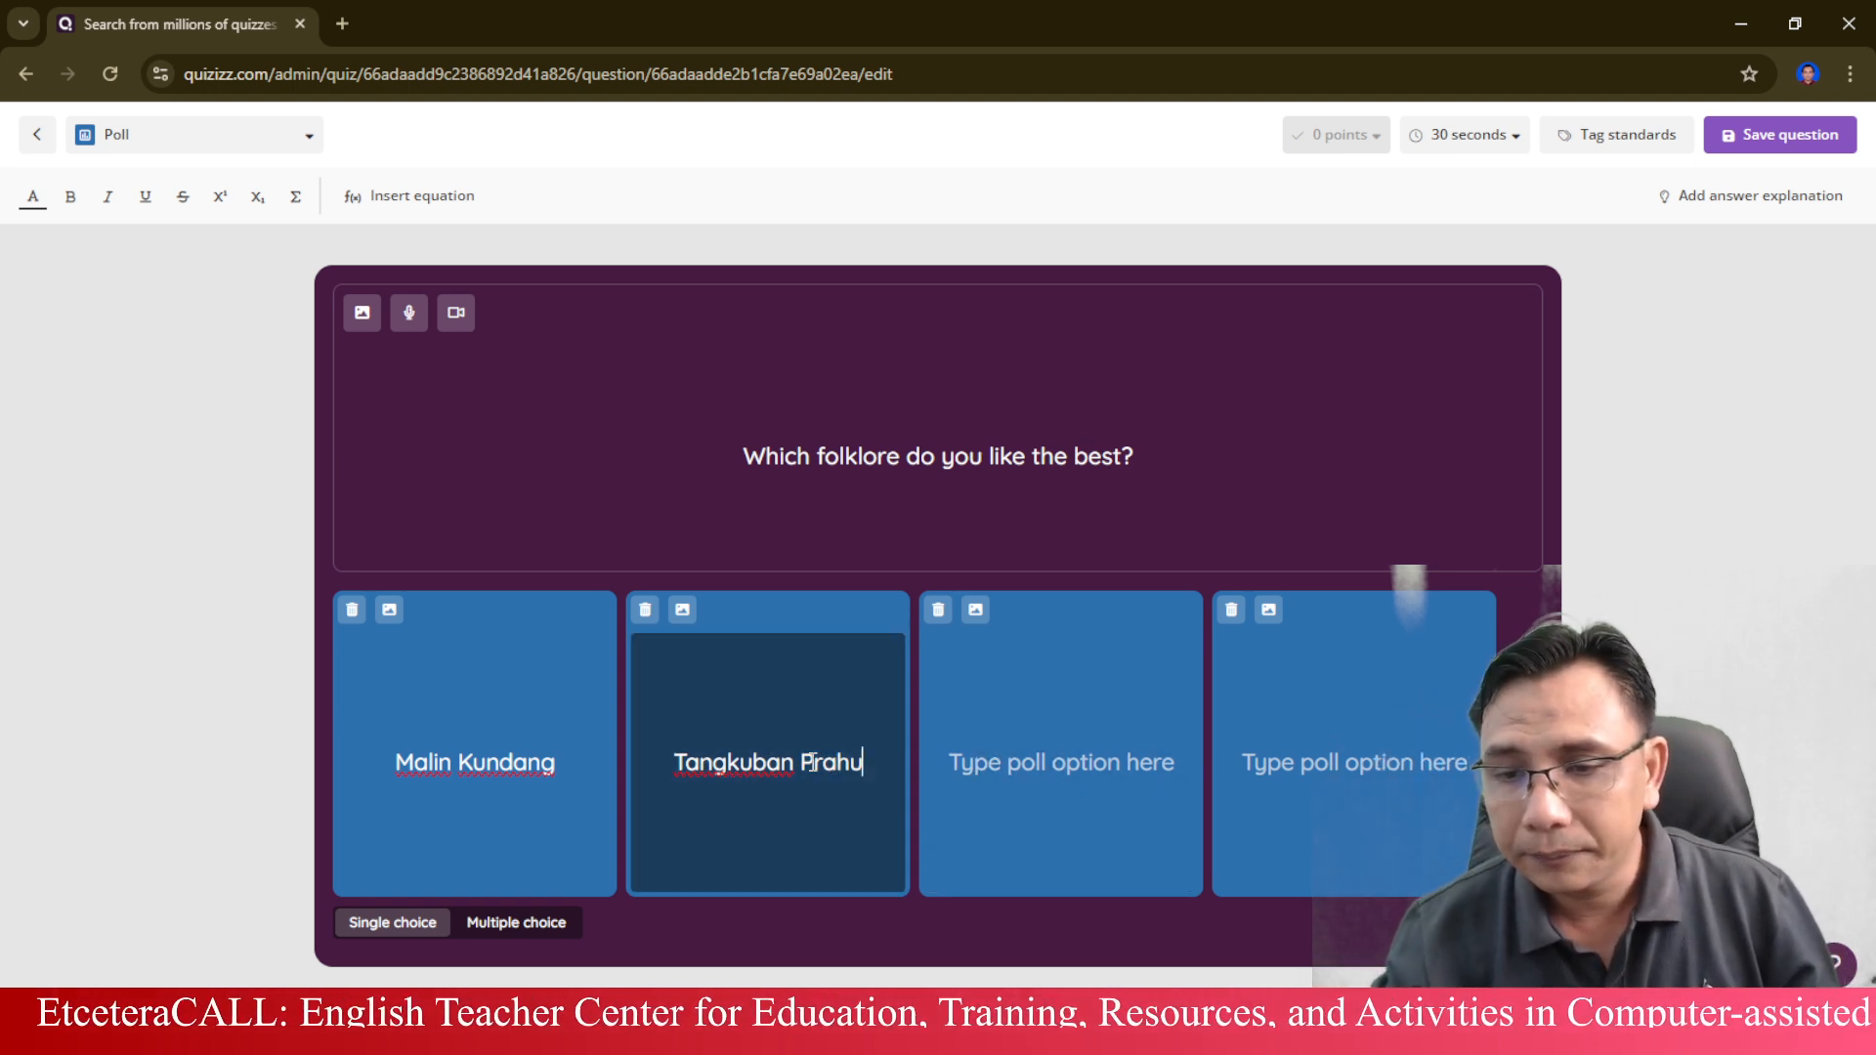
pyautogui.click(816, 765)
pyautogui.write('e')
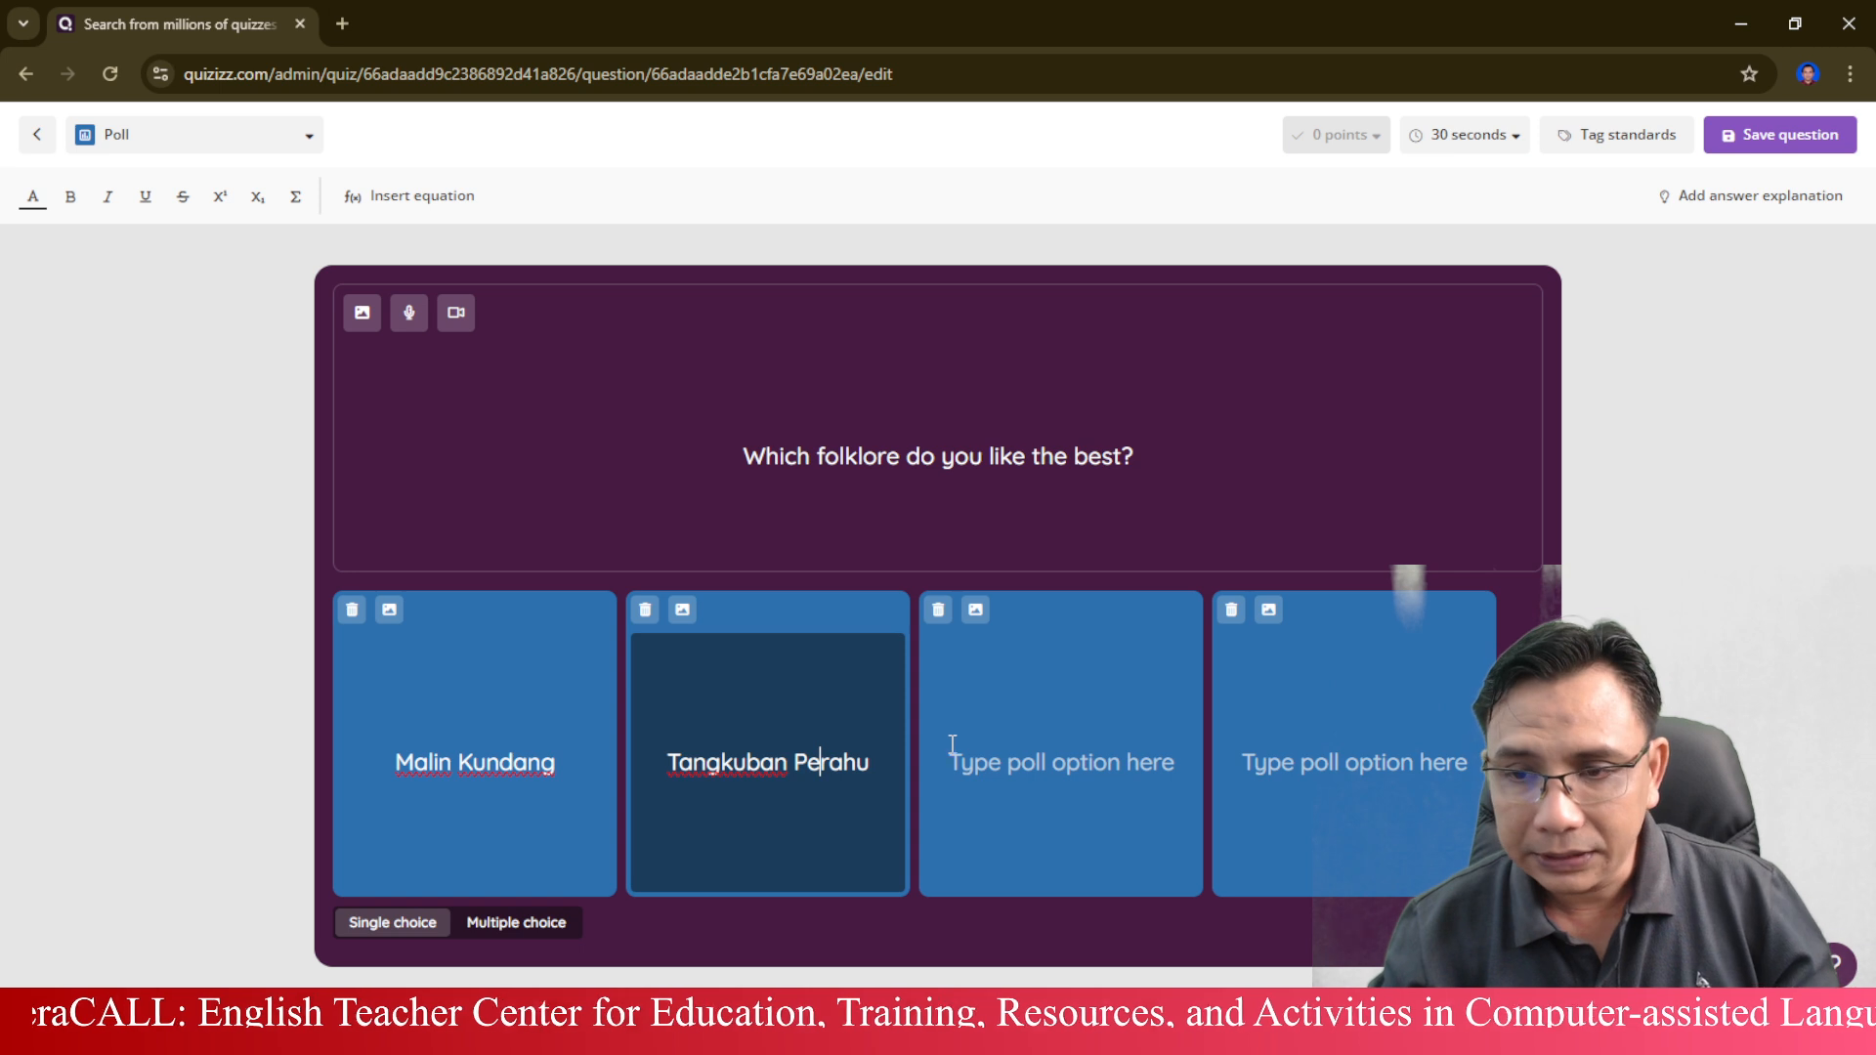
# Enter "Bawang dan Bawang Putih" as the third poll option and delete the empty fourth option.
pyautogui.click(952, 747)
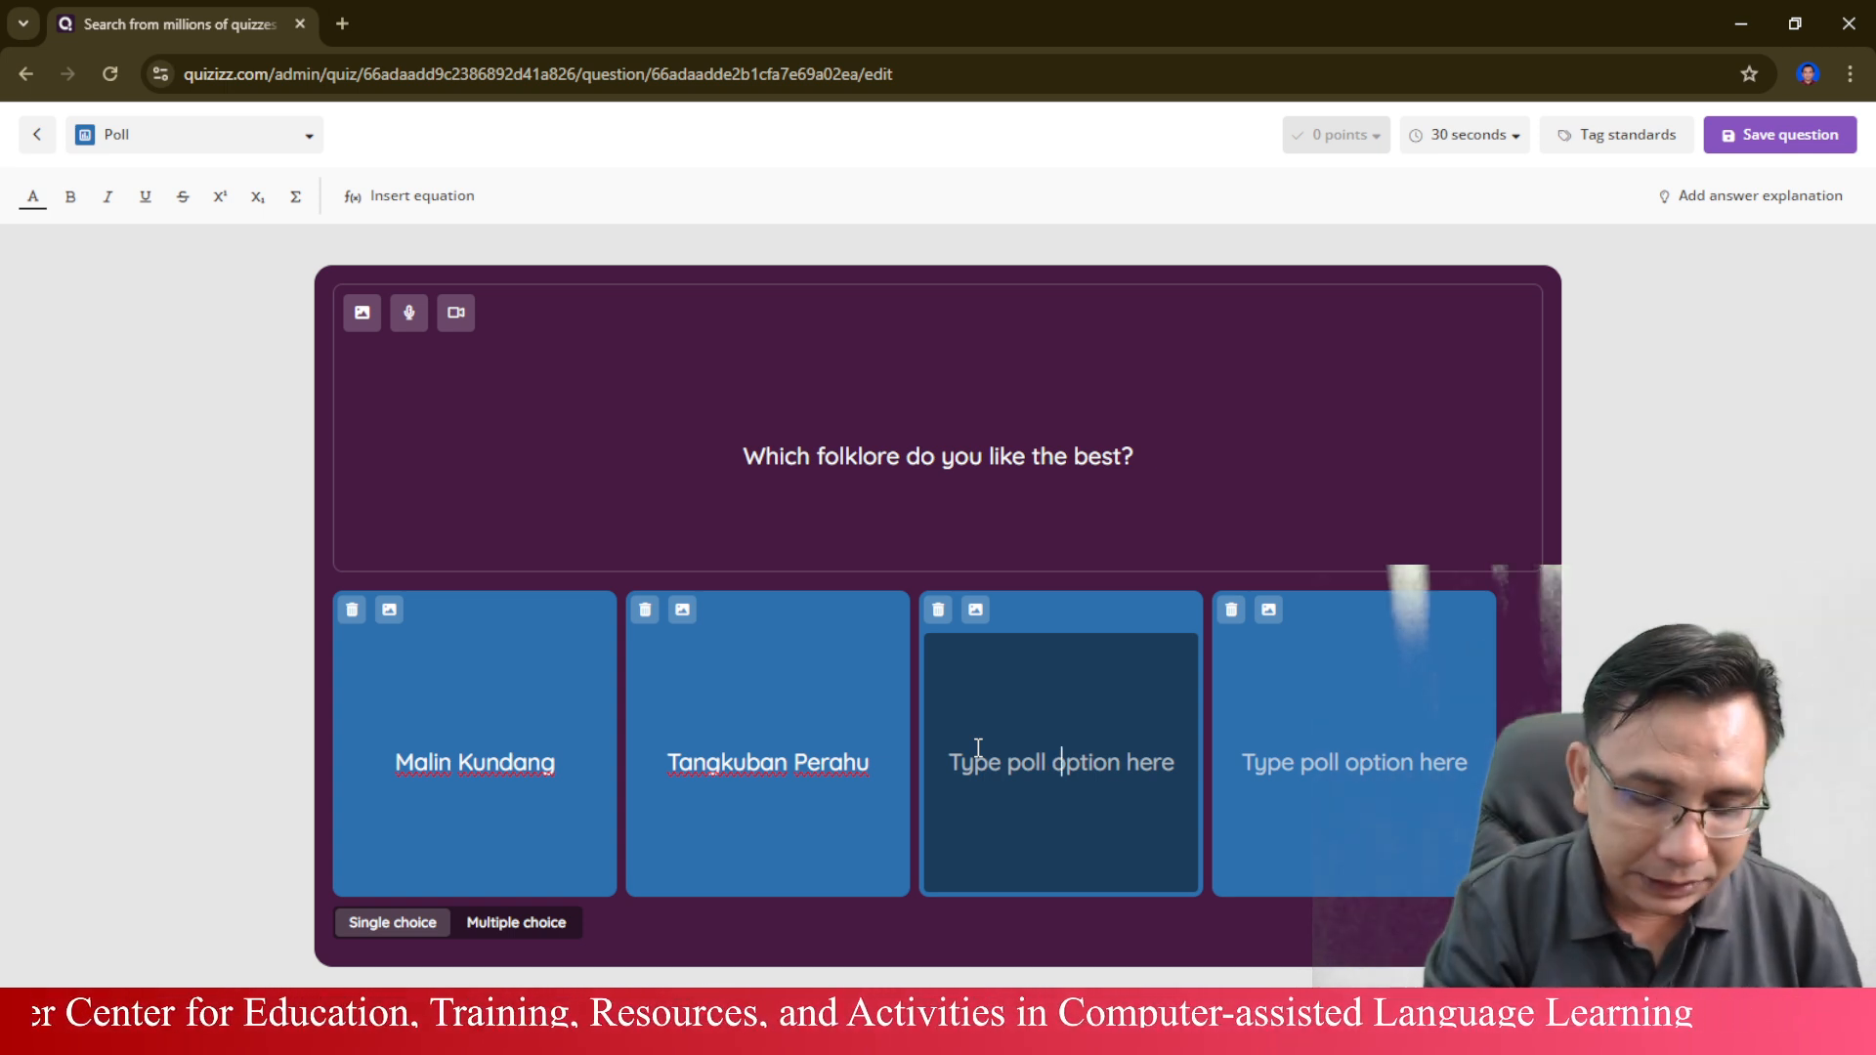
pyautogui.write('Bawang dan ')
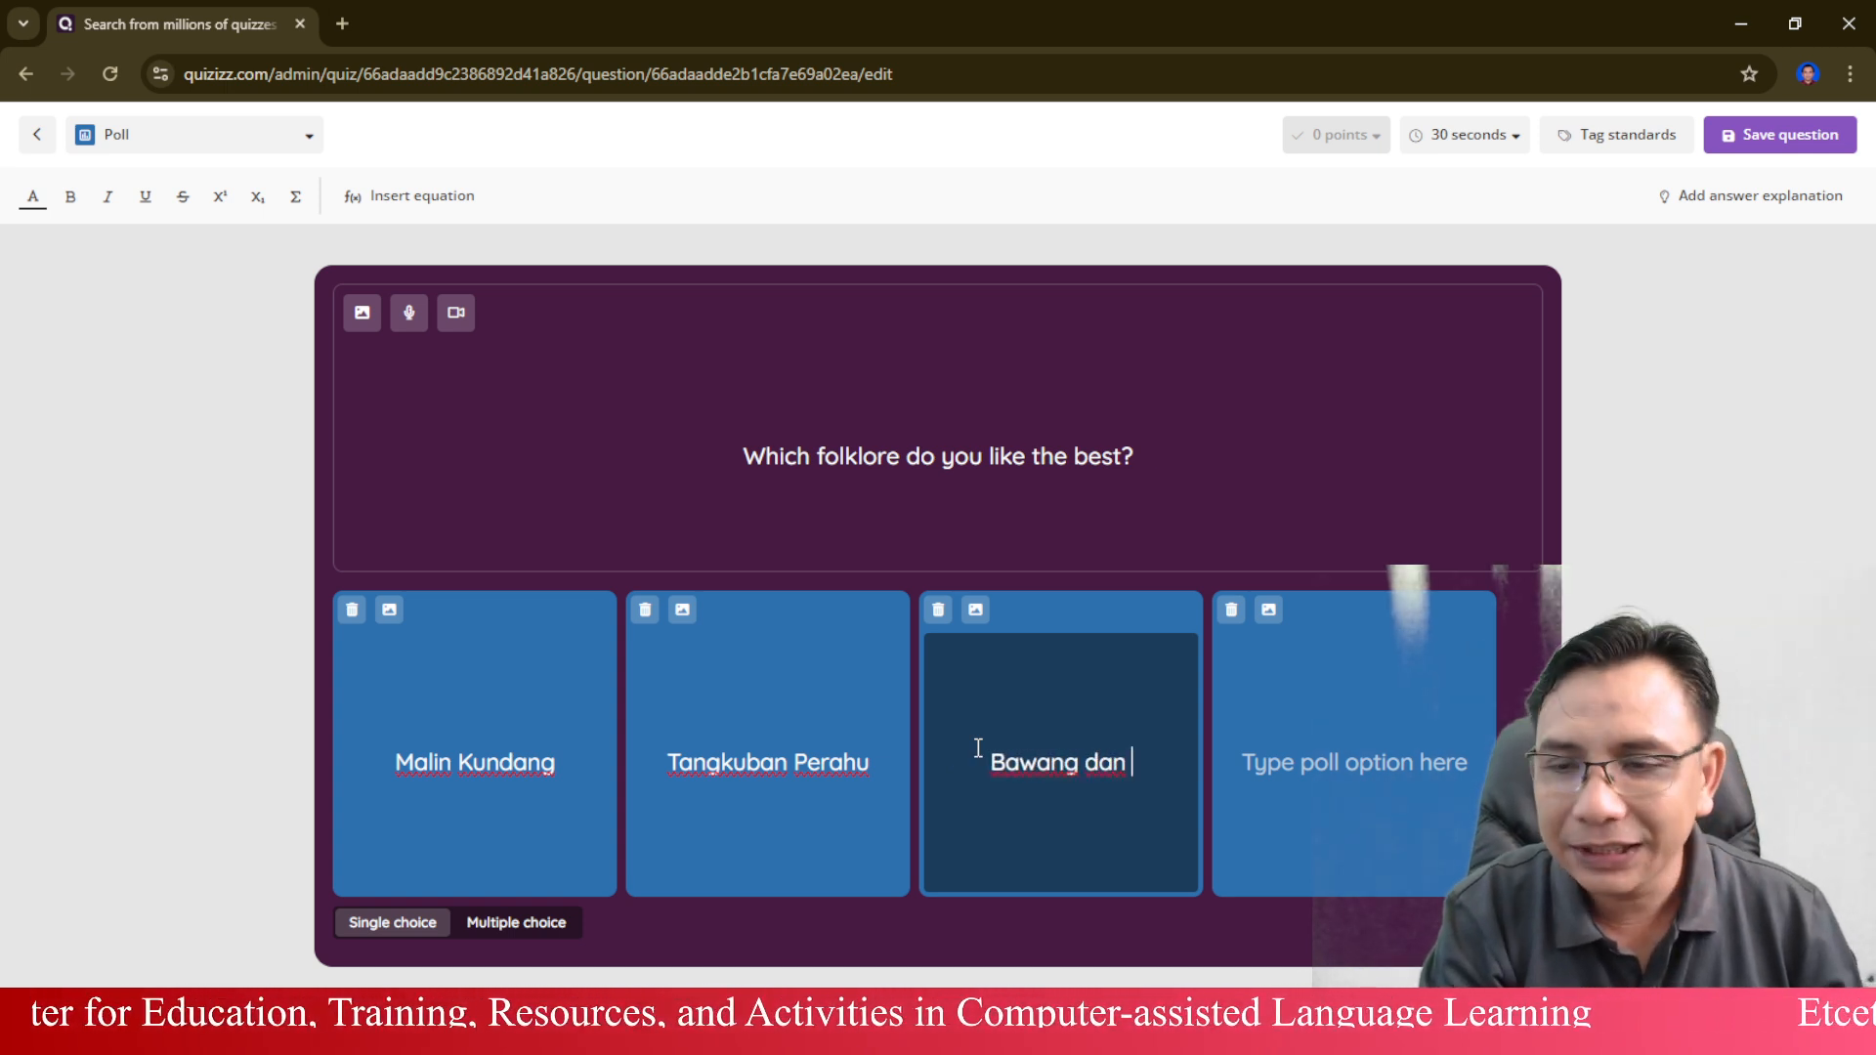
pyautogui.write('Bawang P')
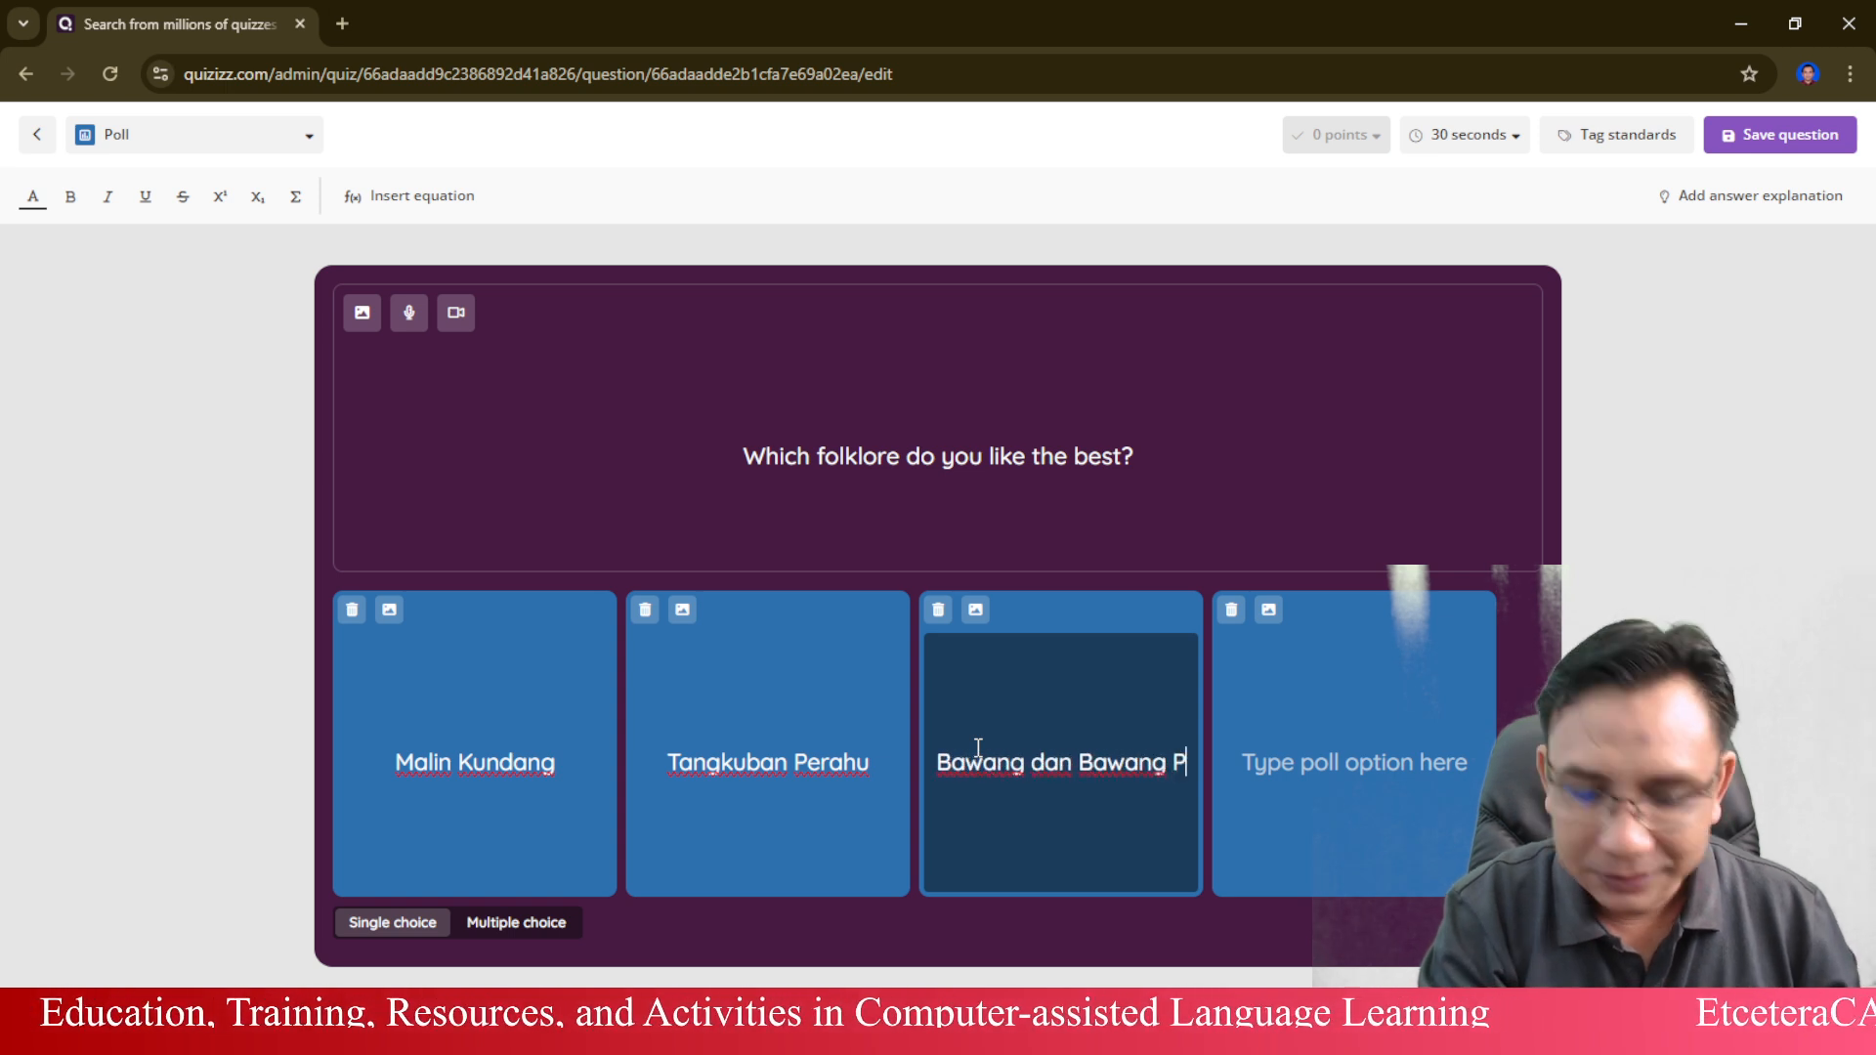
pyautogui.write('utih')
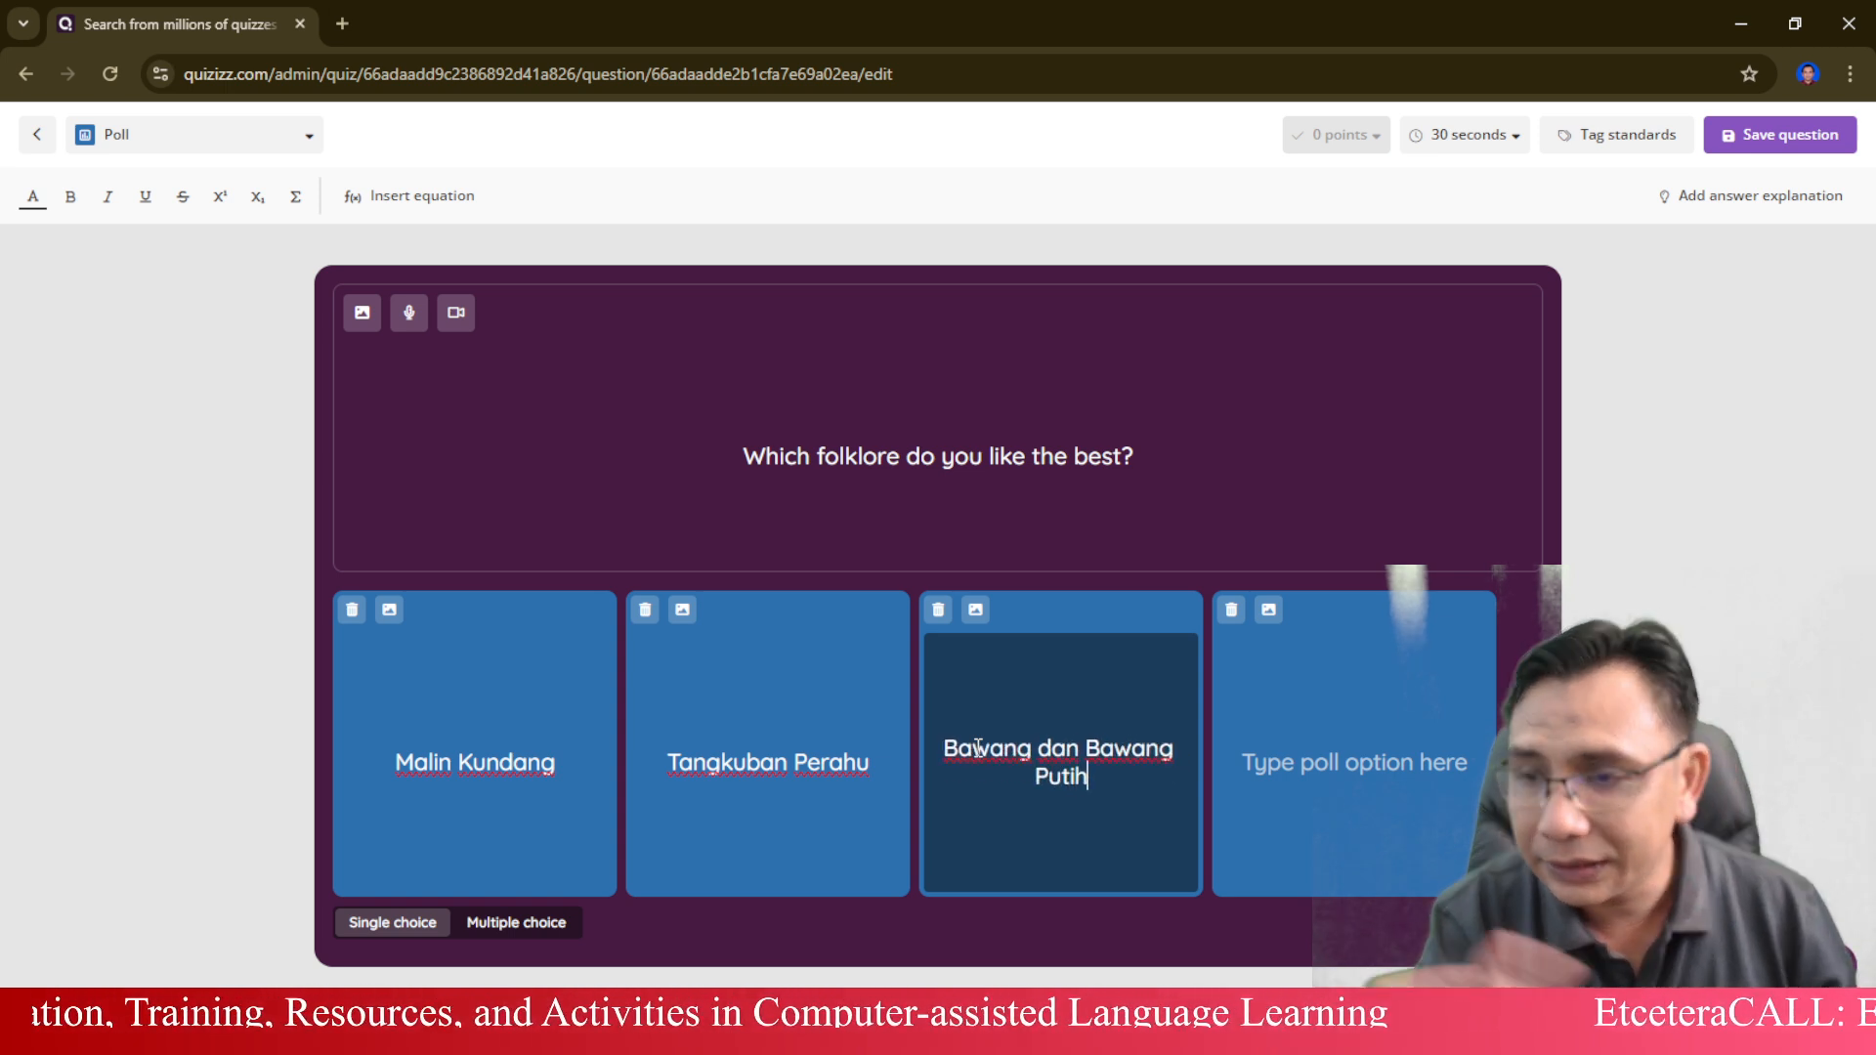
pyautogui.click(1233, 611)
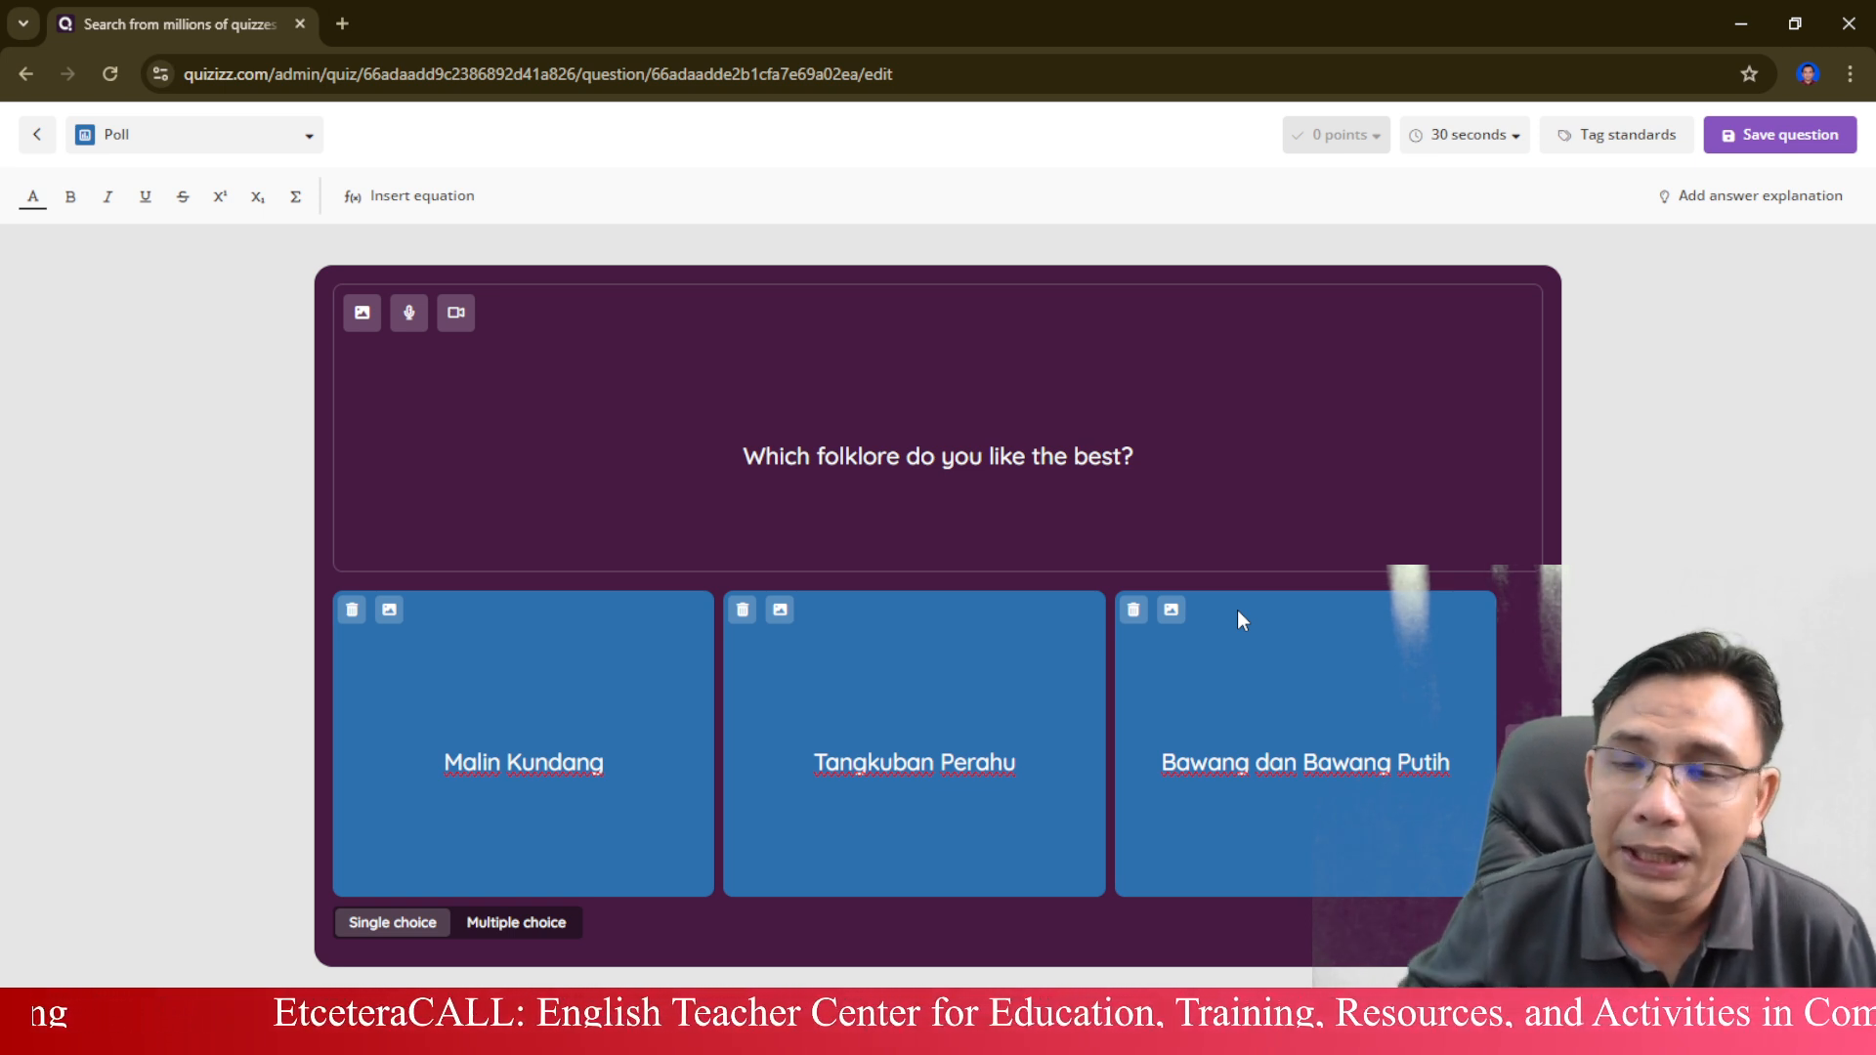
# Change the question type from Poll to Word Cloud.
pyautogui.click(305, 135)
pyautogui.scroll(-2, 253, 595)
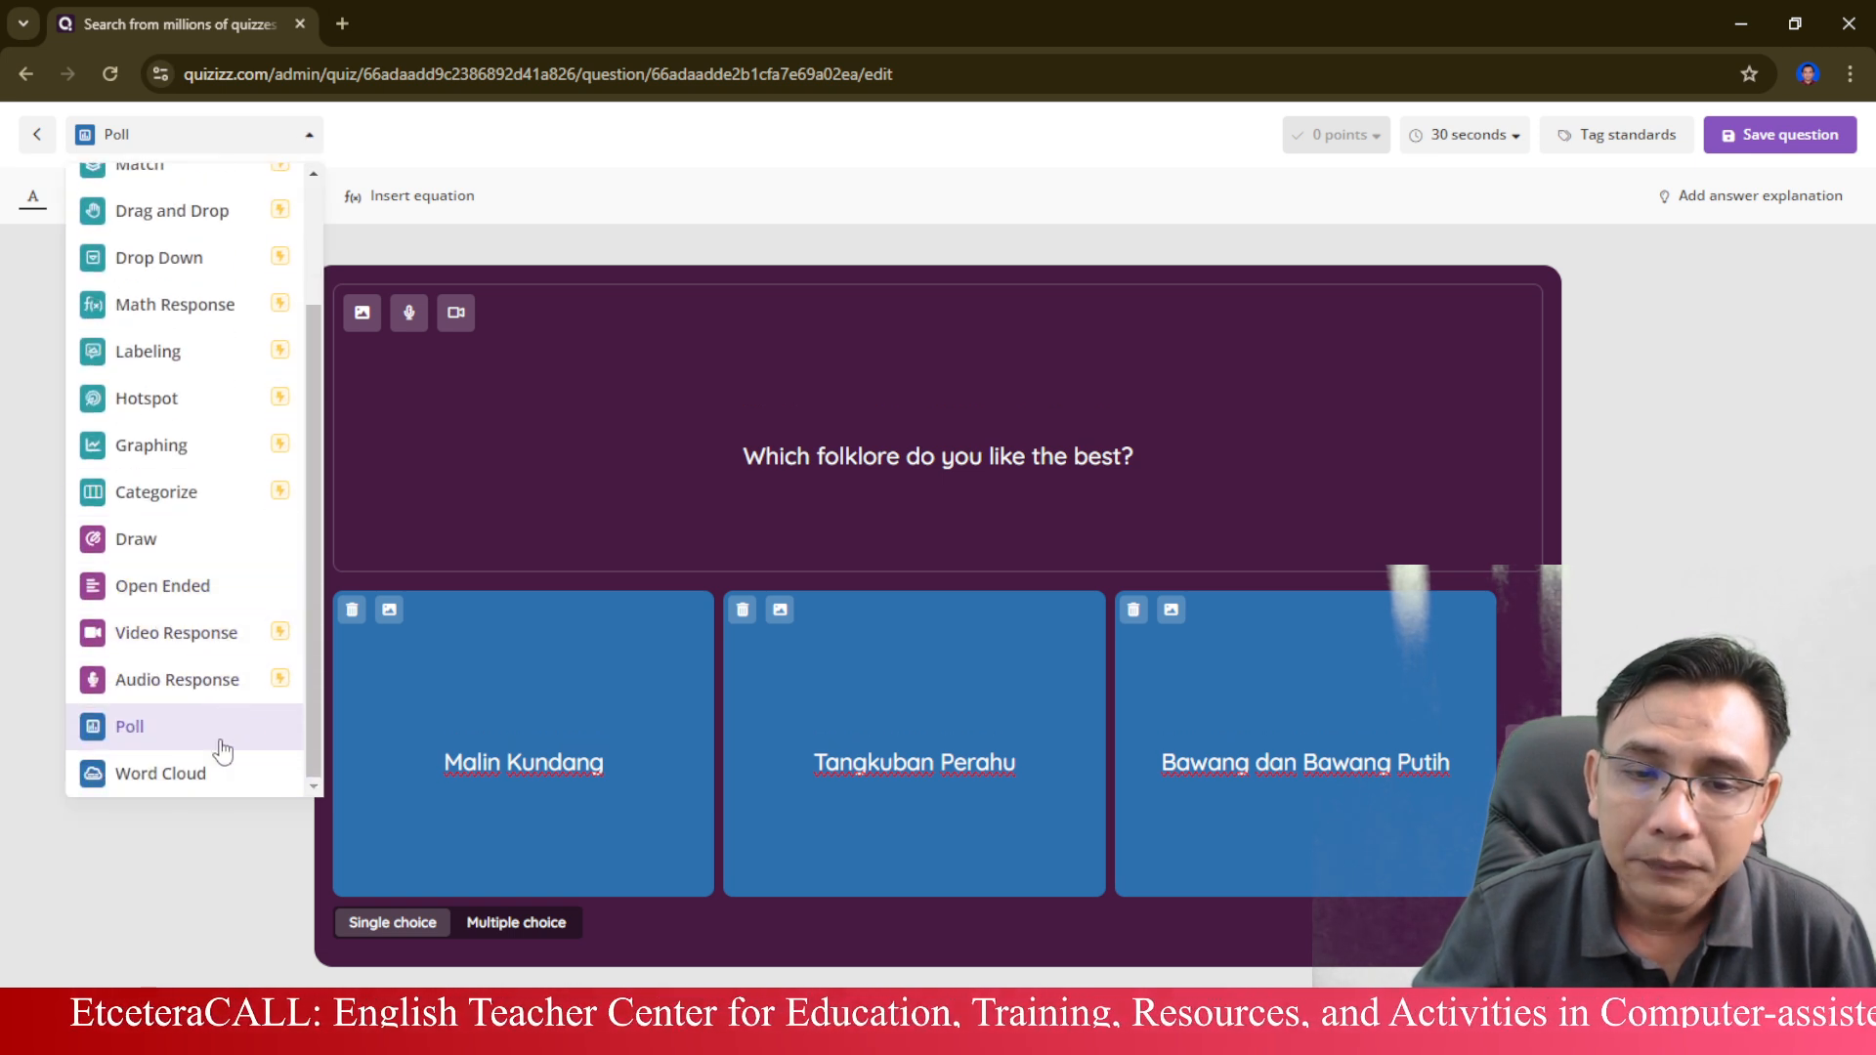
pyautogui.click(160, 773)
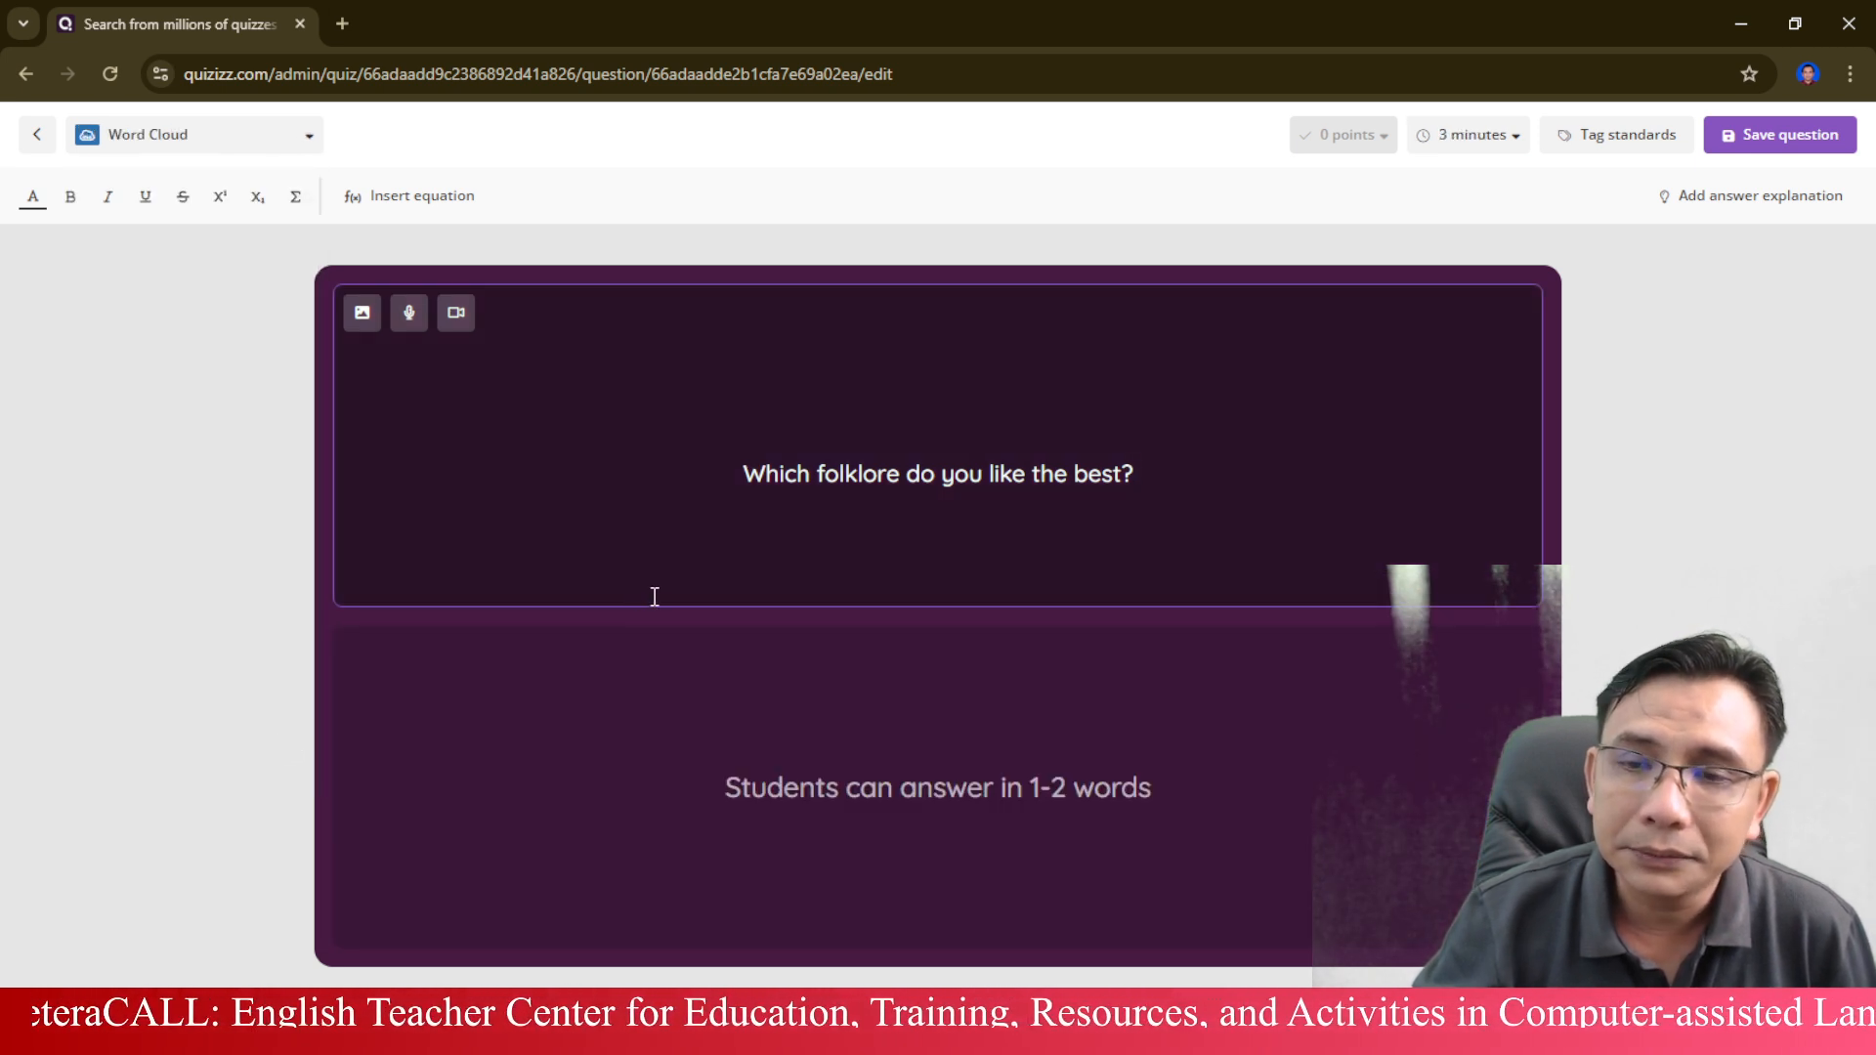